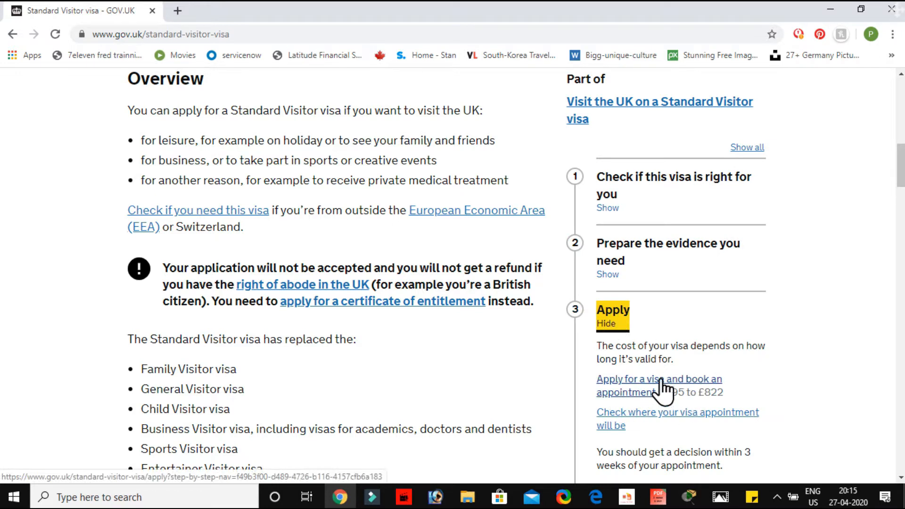
Open the Standard Visitor visa page for applying and booking an appointment, and begin the online application
{"action": "left_click", "coordinate": [663, 389]}
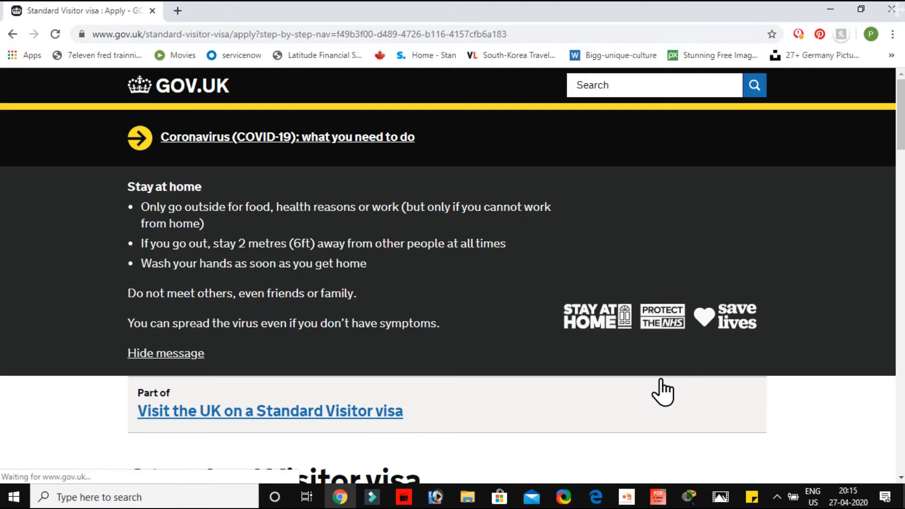
{"action": "scroll", "coordinate": [664, 392], "scroll_direction": "down", "scroll_amount": 5}
{"action": "scroll", "coordinate": [663, 377], "scroll_direction": "down", "scroll_amount": 10}
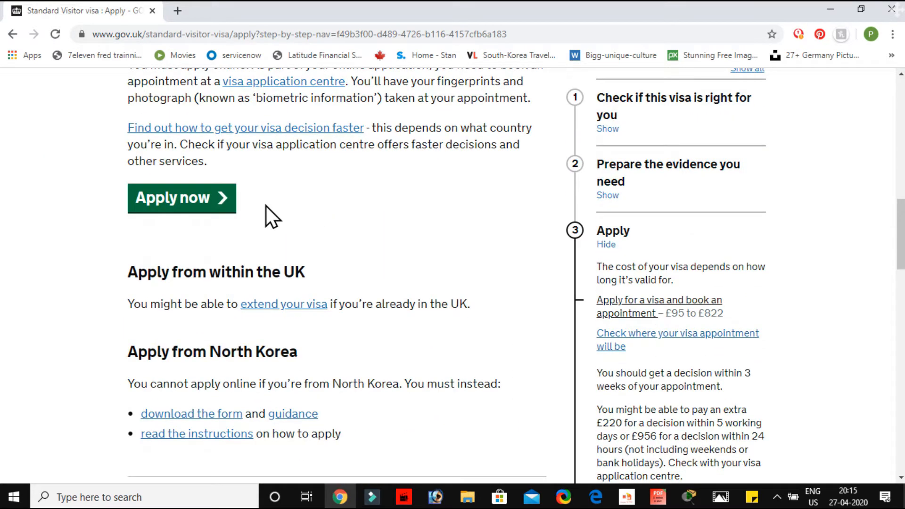
{"action": "left_click", "coordinate": [187, 200]}
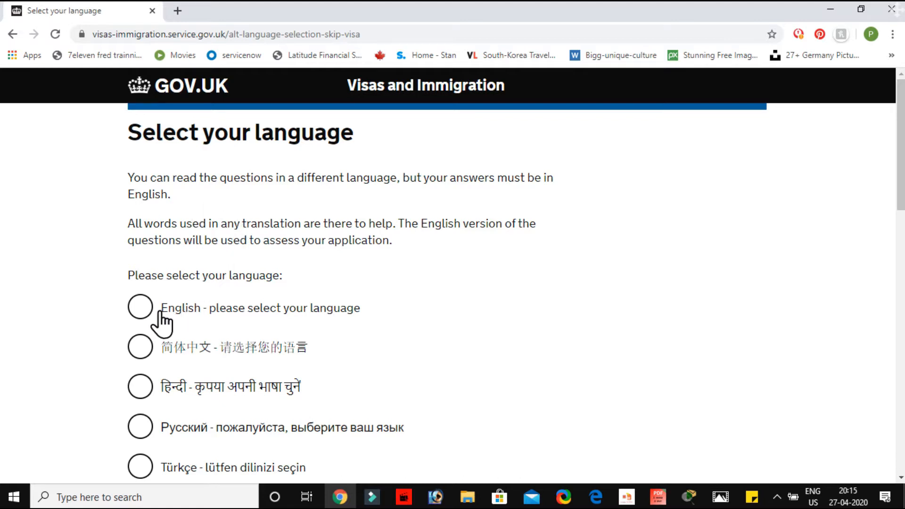
Choose English as the language for reading the application questions and continue
{"action": "left_click", "coordinate": [141, 312]}
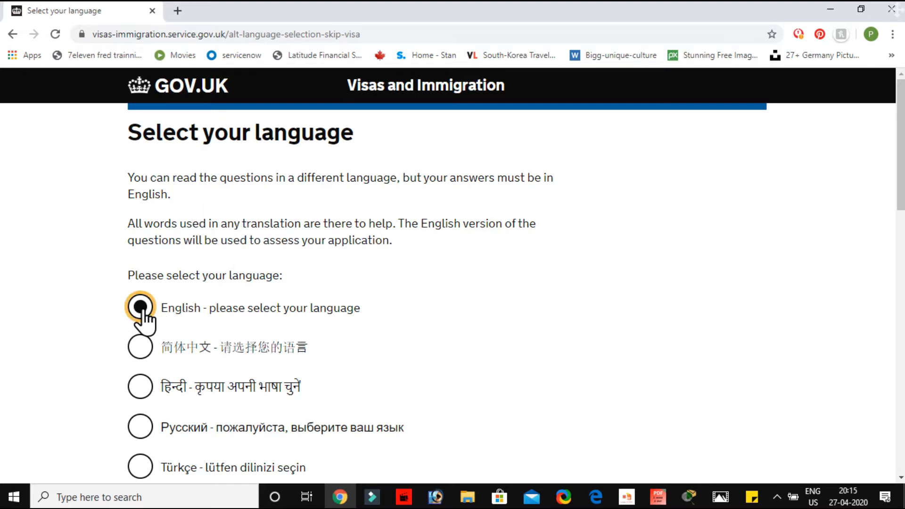
{"action": "scroll", "coordinate": [144, 320], "scroll_direction": "down", "scroll_amount": 5}
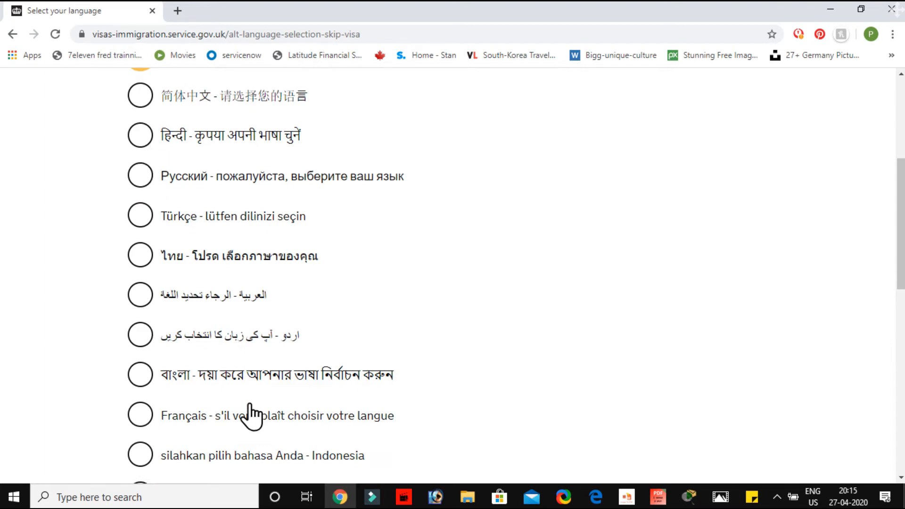
{"action": "scroll", "coordinate": [251, 415], "scroll_direction": "down", "scroll_amount": 10}
{"action": "left_click", "coordinate": [157, 332]}
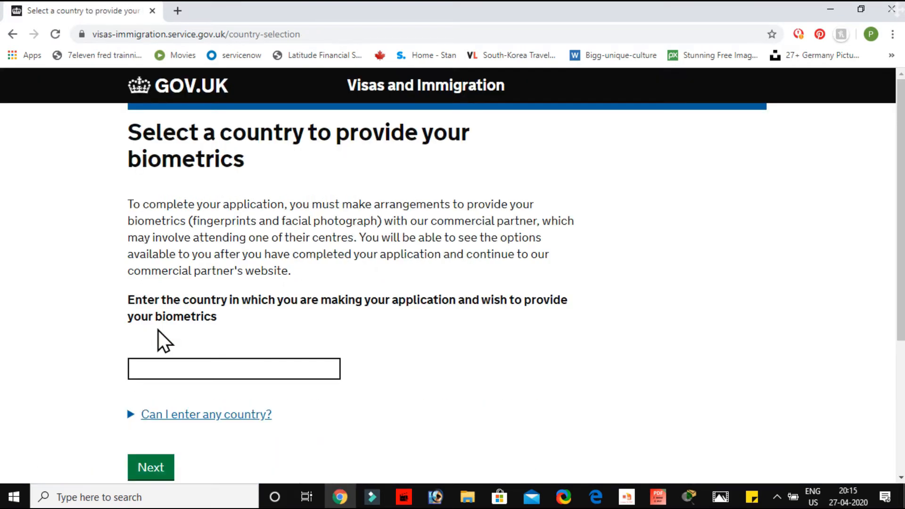
Set India as the country for providing biometrics and submit the choice
{"action": "scroll", "coordinate": [157, 330], "scroll_direction": "down", "scroll_amount": 2}
{"action": "left_click", "coordinate": [220, 282]}
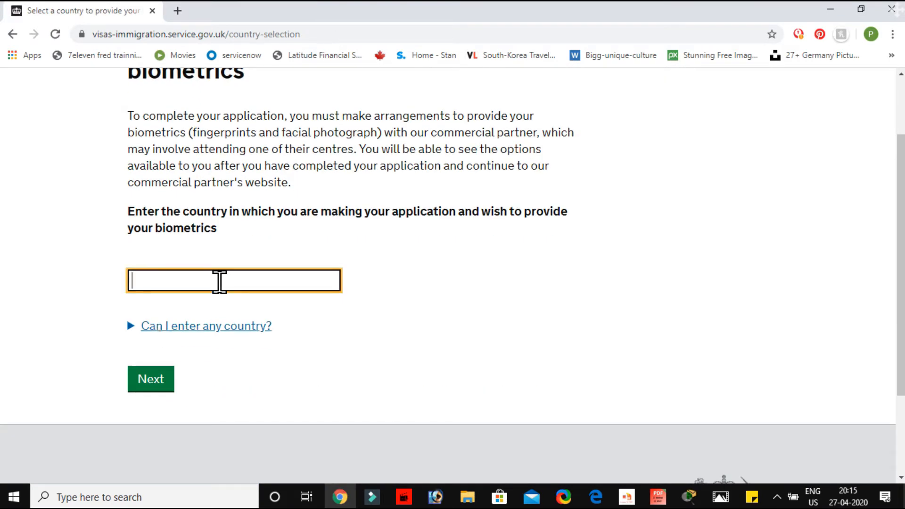
{"action": "type", "text": "i"}
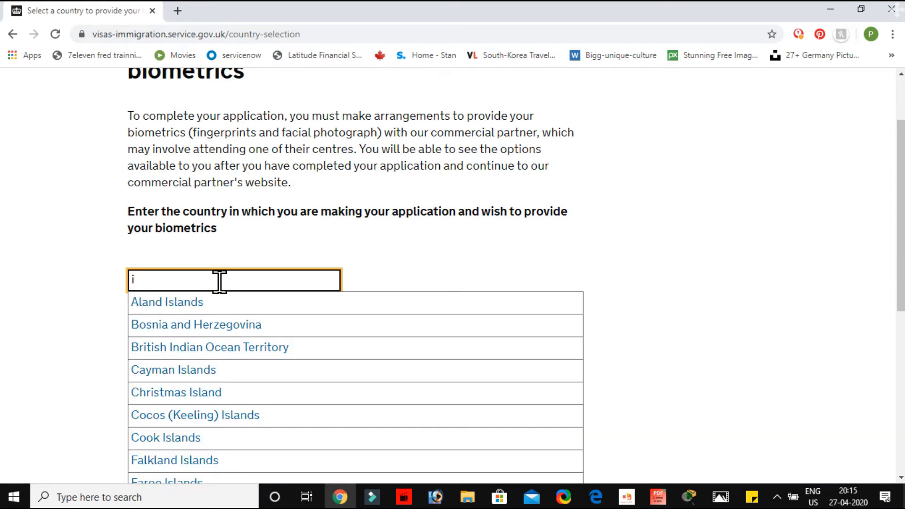
{"action": "type", "text": "n"}
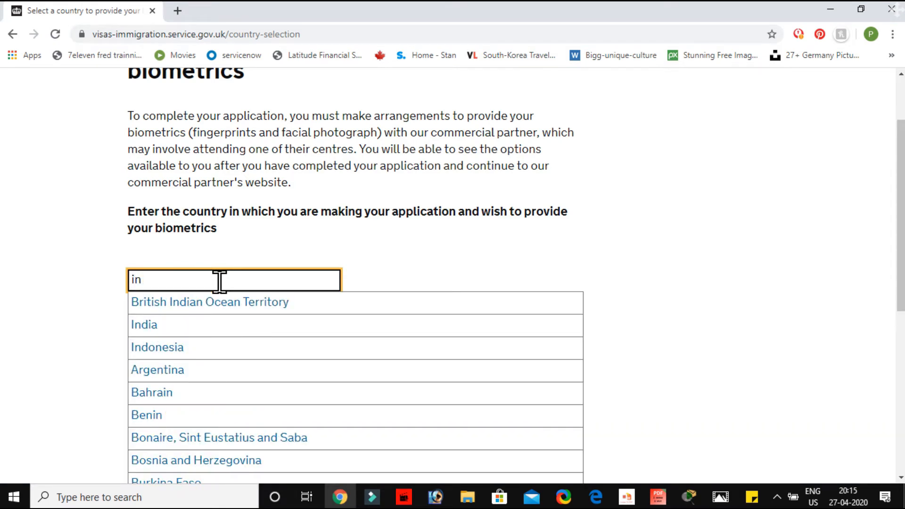
{"action": "left_click", "coordinate": [186, 326]}
{"action": "left_click", "coordinate": [160, 382]}
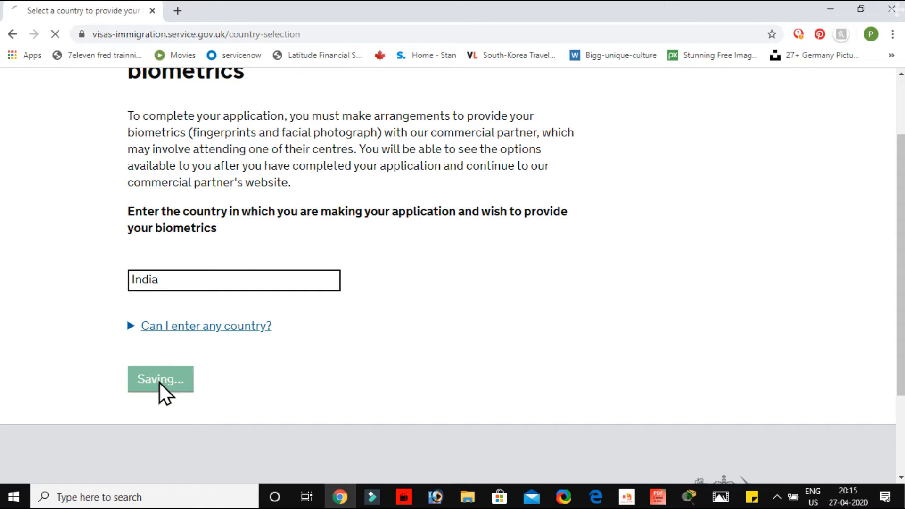
Confirm that available biometric enrolment locations have been checked and travel to one in the selected country is possible, and continue
{"action": "scroll", "coordinate": [160, 383], "scroll_direction": "down", "scroll_amount": 5}
{"action": "scroll", "coordinate": [159, 382], "scroll_direction": "down", "scroll_amount": 1}
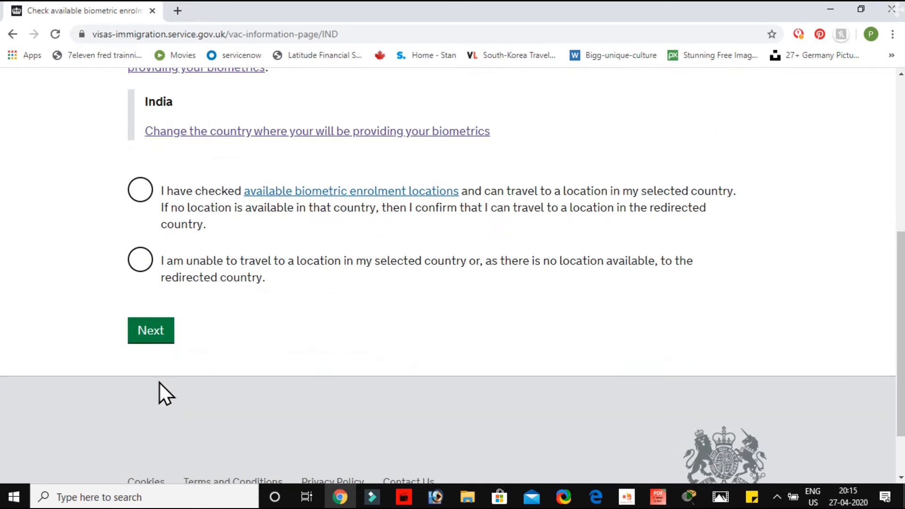
{"action": "left_click", "coordinate": [141, 190]}
{"action": "scroll", "coordinate": [143, 193], "scroll_direction": "up", "scroll_amount": 2}
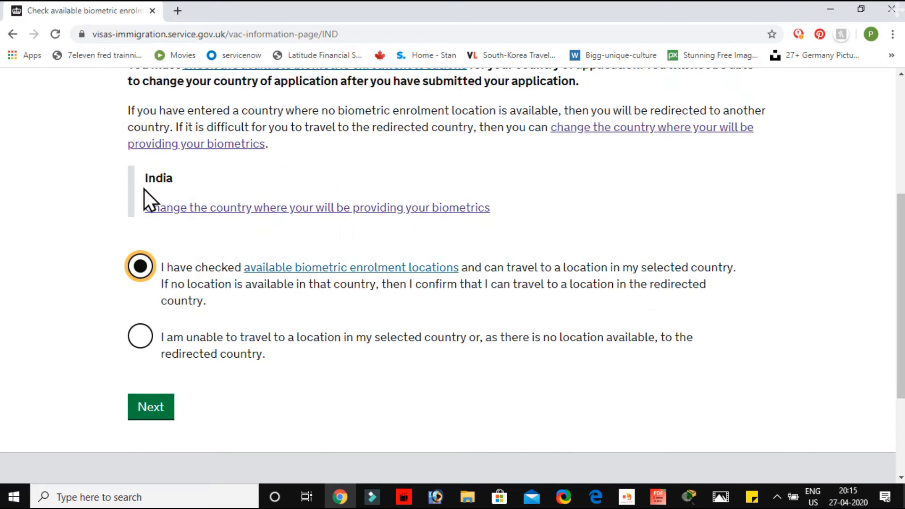
{"action": "scroll", "coordinate": [144, 190], "scroll_direction": "up", "scroll_amount": 3}
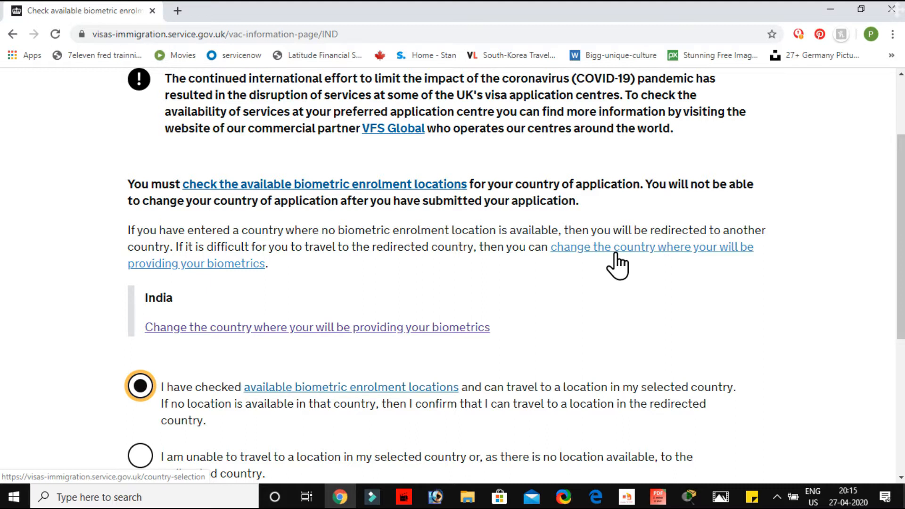
{"action": "scroll", "coordinate": [615, 254], "scroll_direction": "down", "scroll_amount": 2}
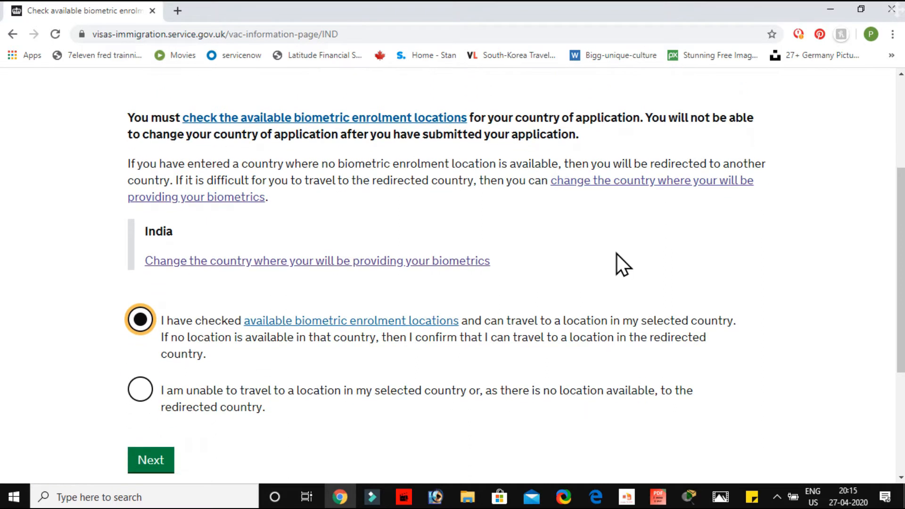
{"action": "scroll", "coordinate": [617, 253], "scroll_direction": "down", "scroll_amount": 4}
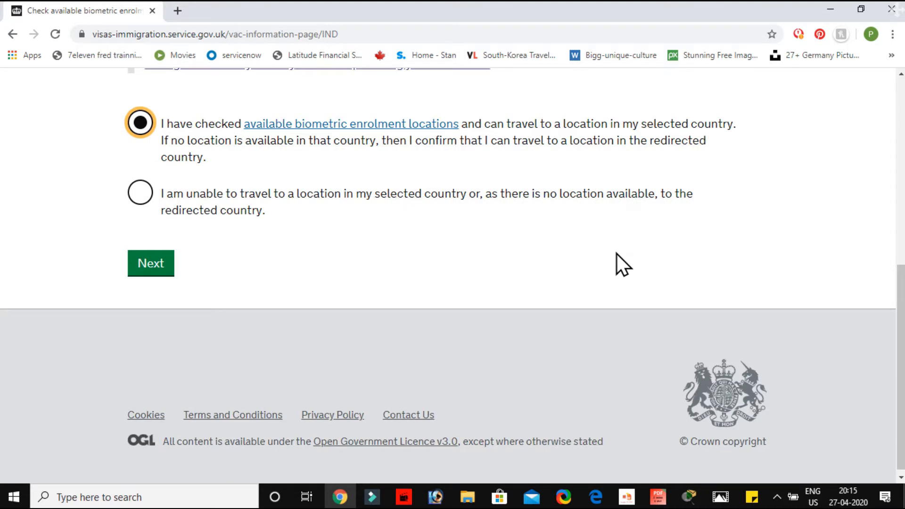
{"action": "left_click", "coordinate": [158, 266]}
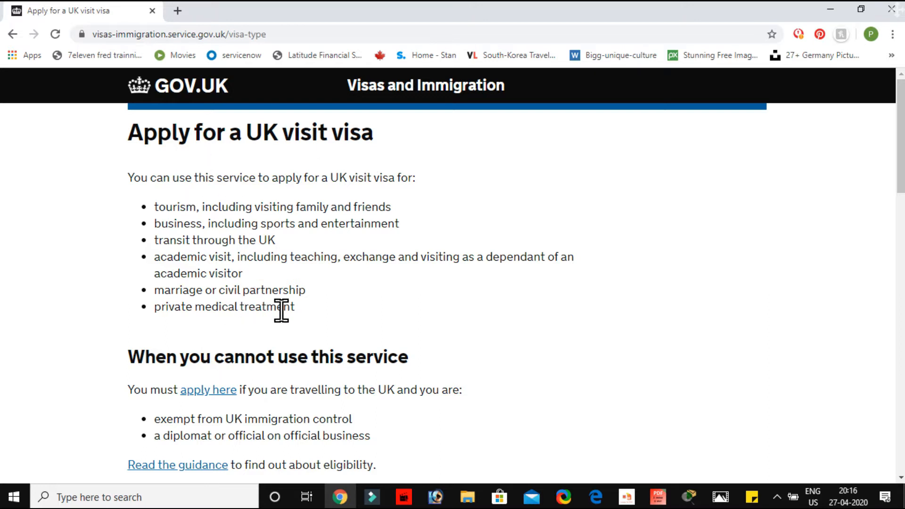
Go through the UK visit visa introduction and start the application
{"action": "scroll", "coordinate": [281, 310], "scroll_direction": "down", "scroll_amount": 3}
{"action": "scroll", "coordinate": [282, 310], "scroll_direction": "down", "scroll_amount": 3}
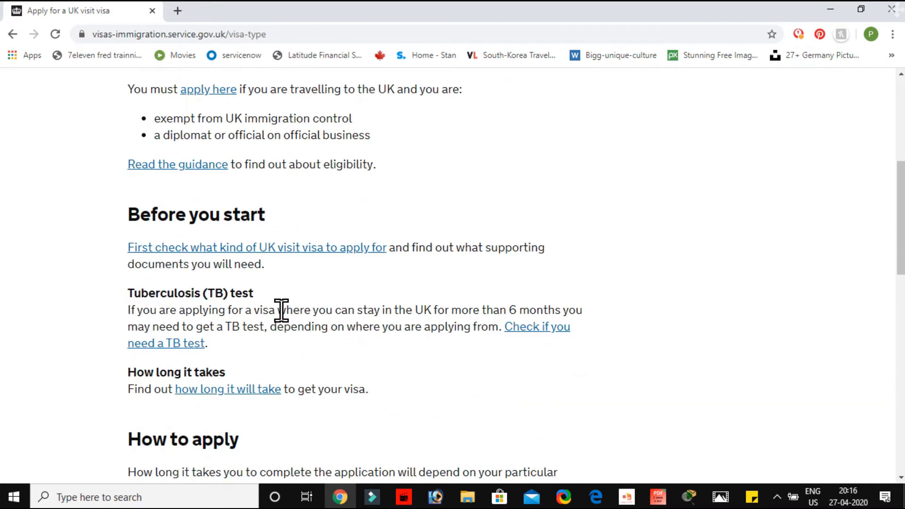
{"action": "scroll", "coordinate": [282, 310], "scroll_direction": "down", "scroll_amount": 10}
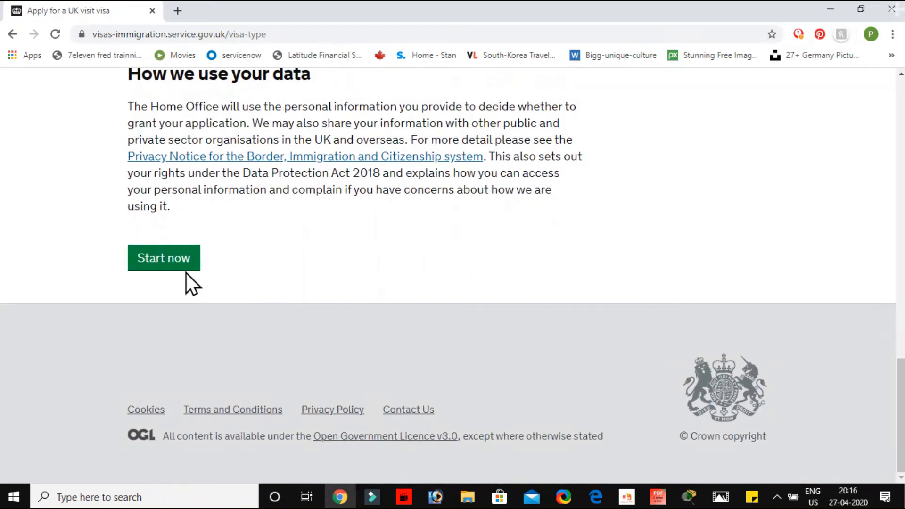
{"action": "left_click", "coordinate": [160, 263]}
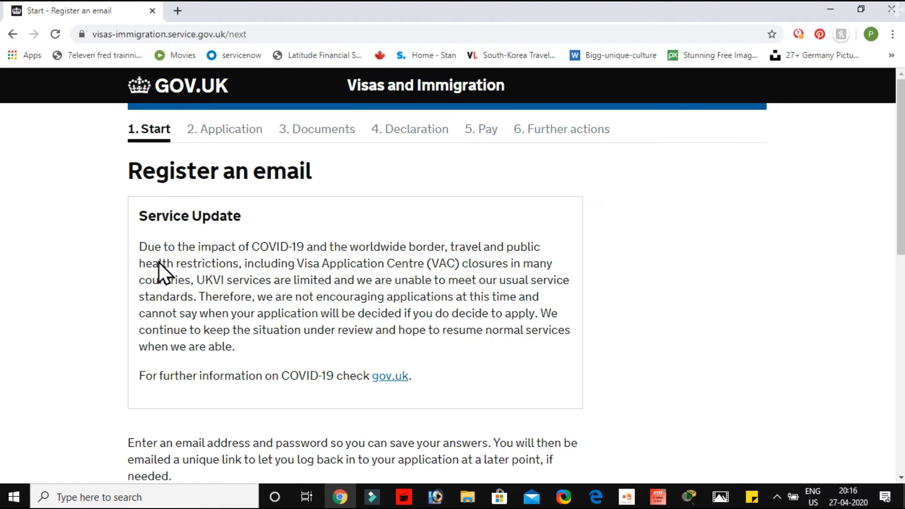
Enter the applicant's email address in the email registration form
{"action": "scroll", "coordinate": [159, 263], "scroll_direction": "down", "scroll_amount": 2}
{"action": "scroll", "coordinate": [160, 262], "scroll_direction": "down", "scroll_amount": 6}
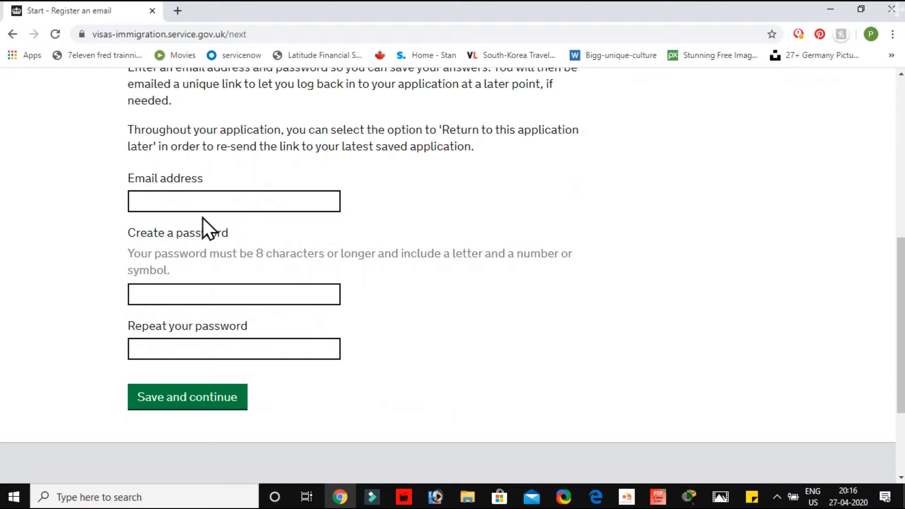
{"action": "left_click", "coordinate": [206, 200]}
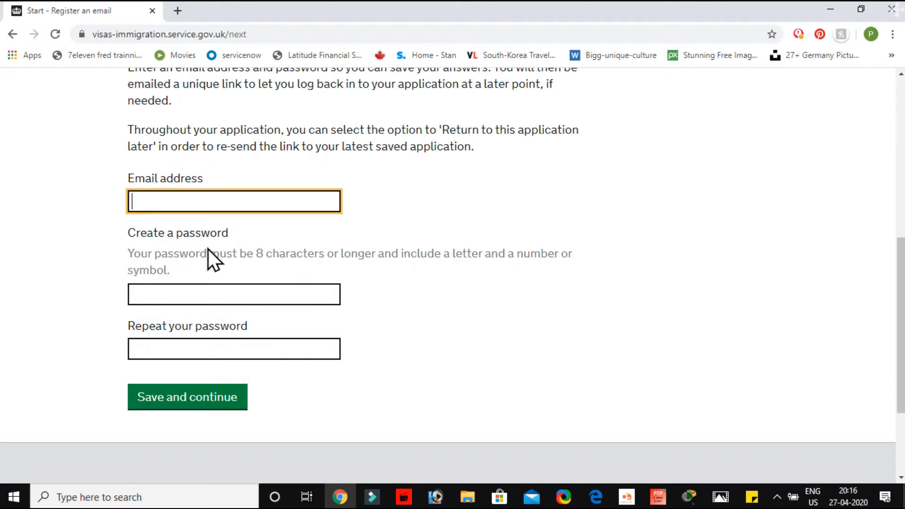
{"action": "left_click", "coordinate": [179, 285]}
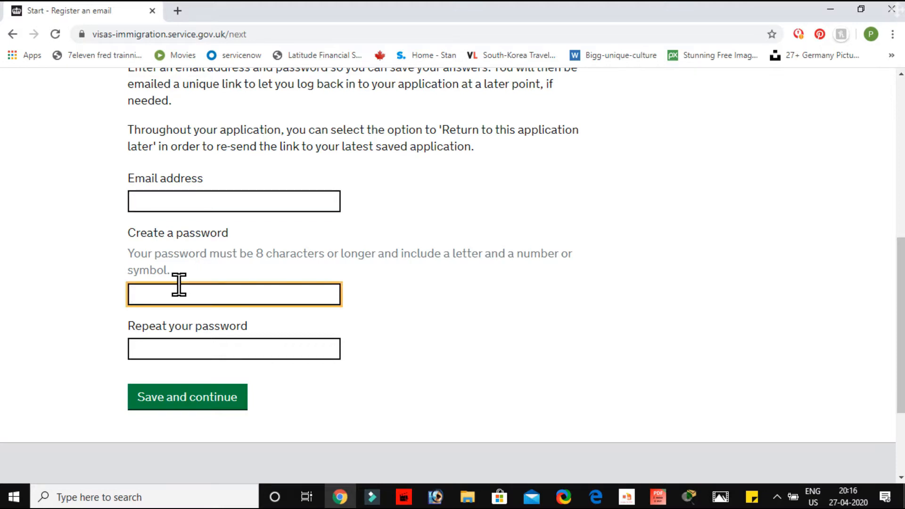
{"action": "left_click", "coordinate": [160, 200]}
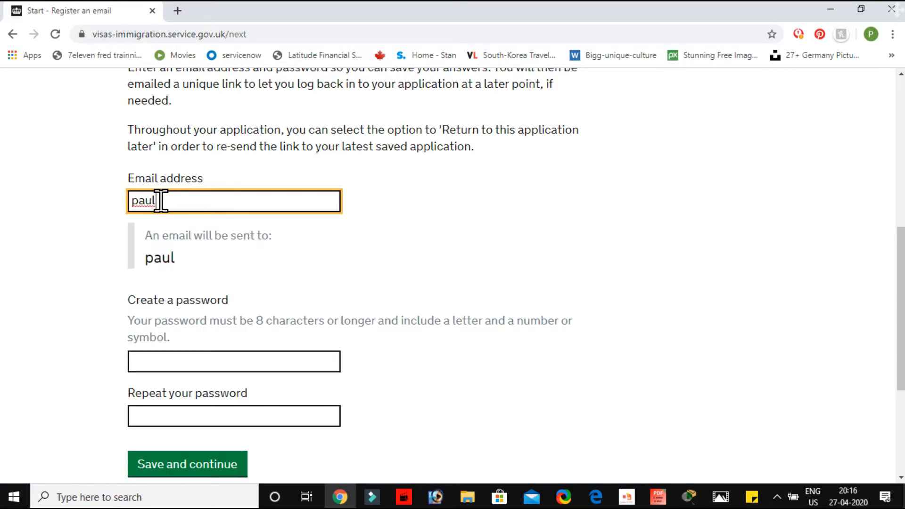
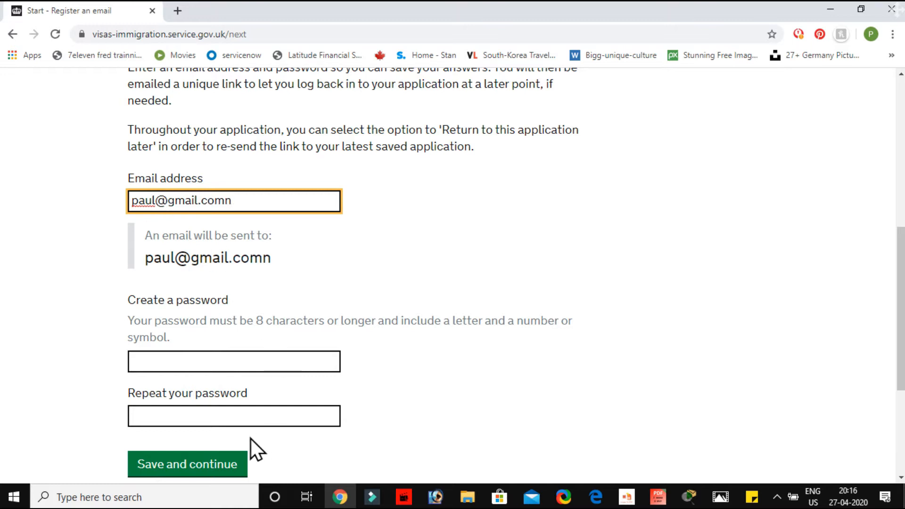
Create the account password, repeat it for confirmation, and save the email registration
{"action": "left_click", "coordinate": [220, 362]}
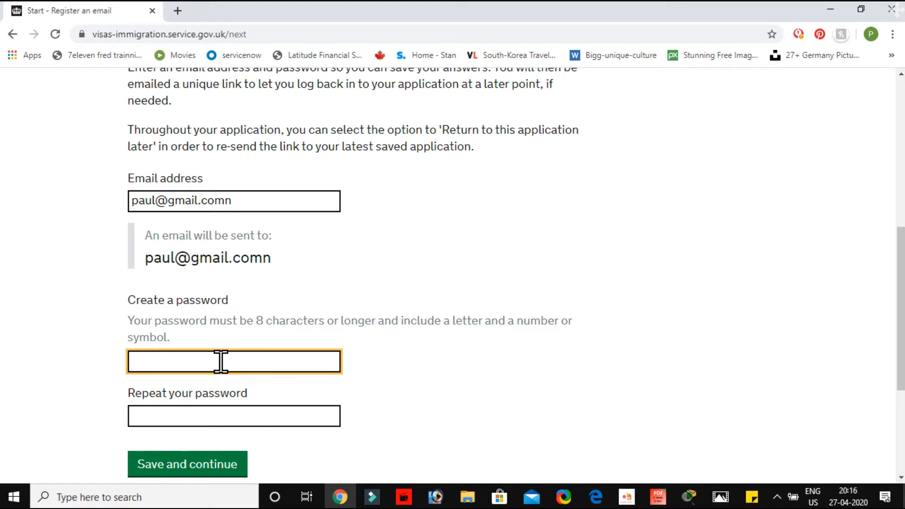
{"action": "type", "text": "************"}
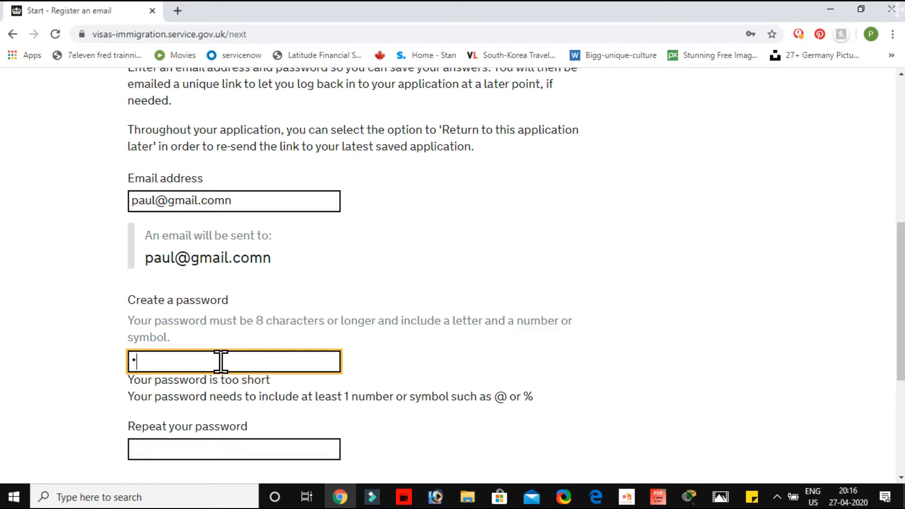
{"action": "left_click", "coordinate": [182, 415]}
{"action": "type", "text": "************"}
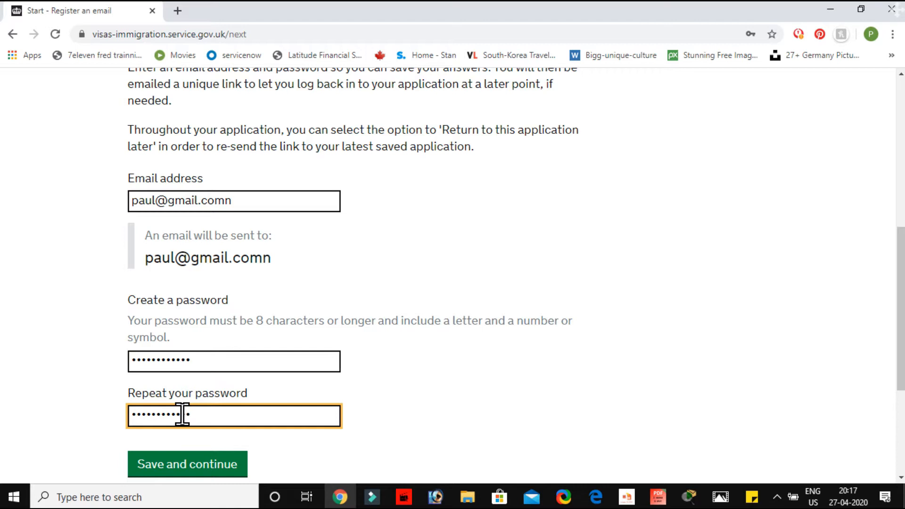
{"action": "scroll", "coordinate": [301, 412], "scroll_direction": "down", "scroll_amount": 3}
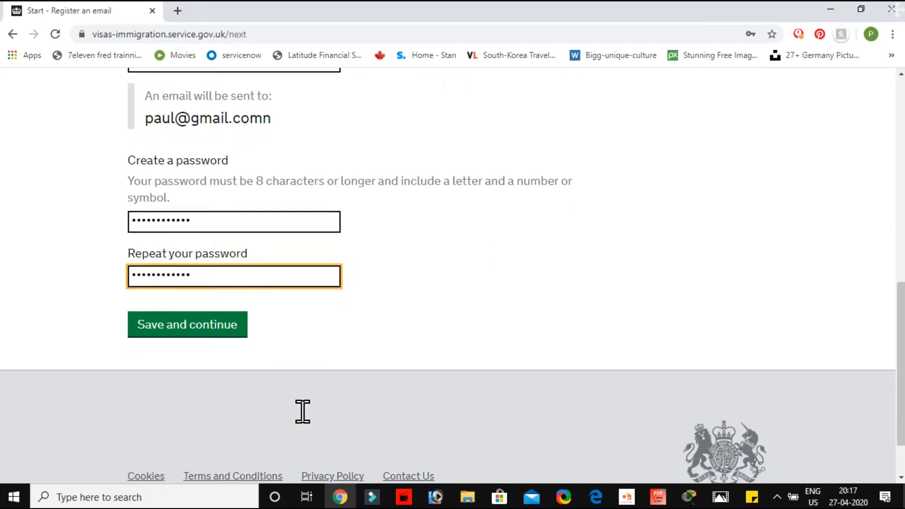
{"action": "left_click", "coordinate": [194, 330]}
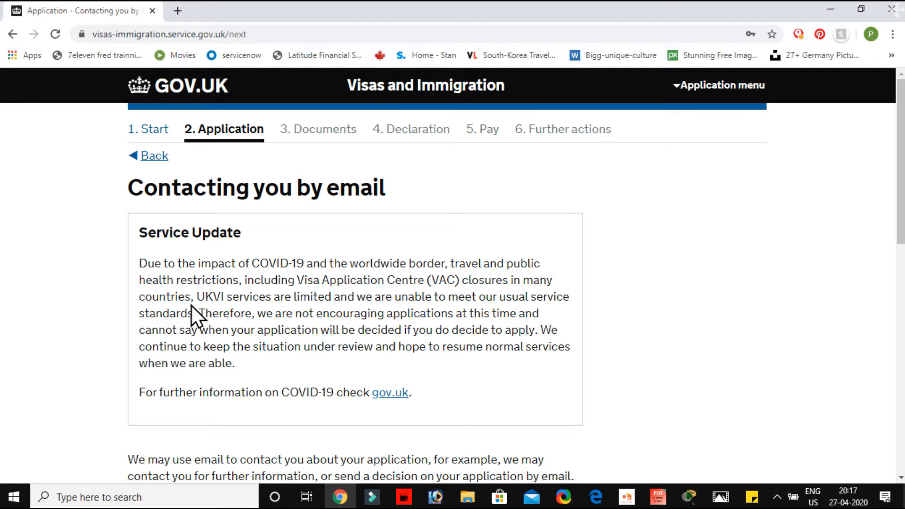
State that the contact email address belongs to "You" and save the answer
{"action": "scroll", "coordinate": [192, 305], "scroll_direction": "down", "scroll_amount": 6}
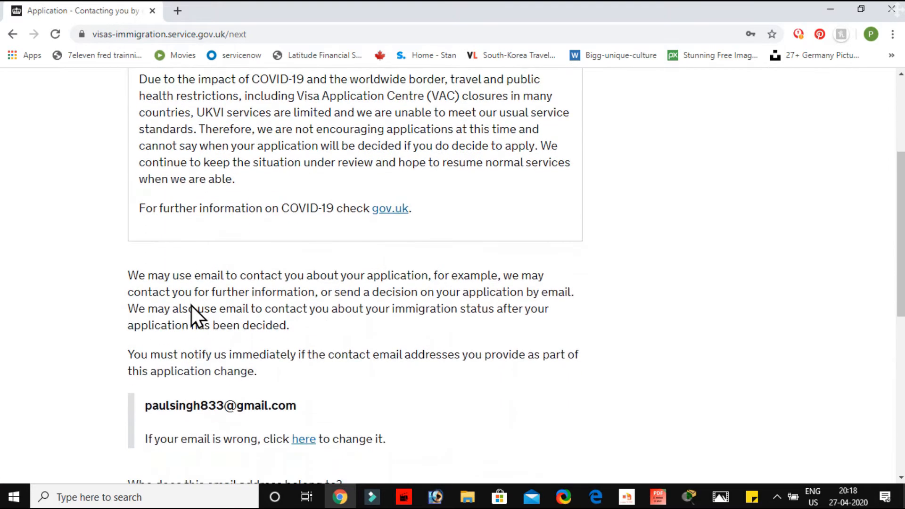
{"action": "scroll", "coordinate": [191, 306], "scroll_direction": "down", "scroll_amount": 2}
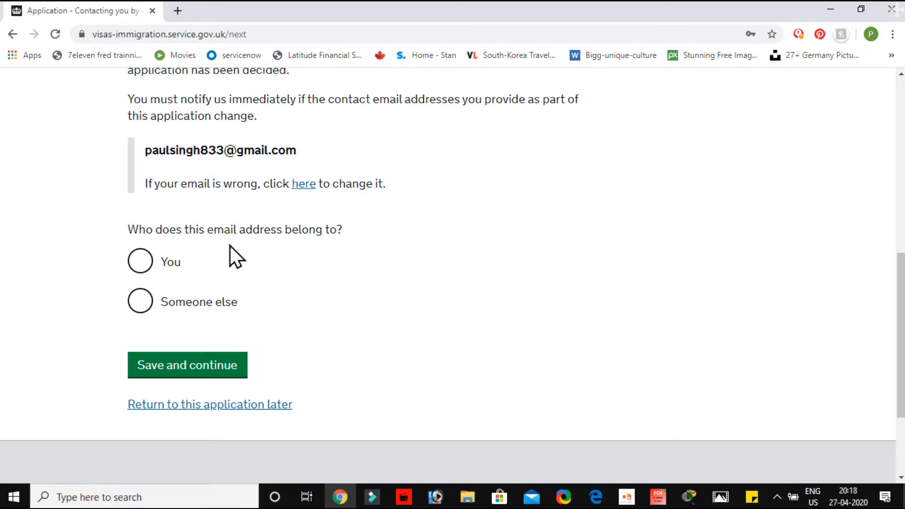
{"action": "left_click", "coordinate": [144, 269]}
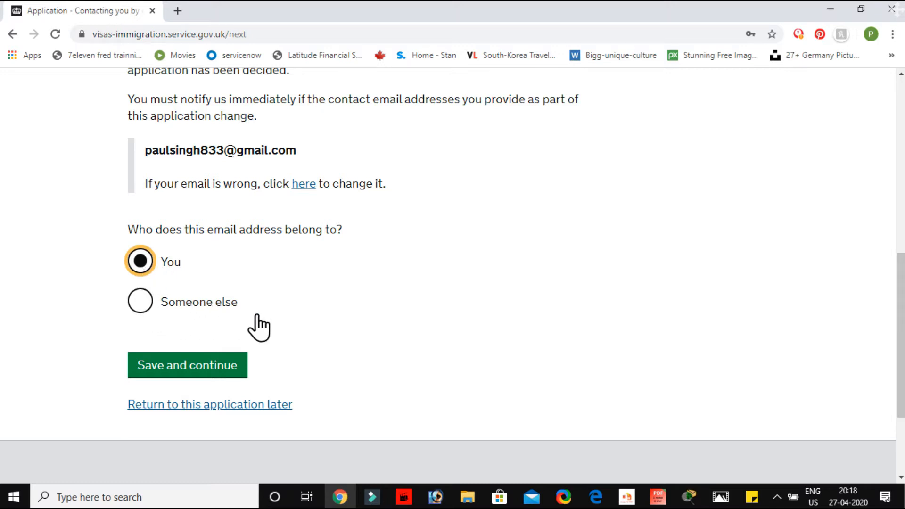
{"action": "left_click", "coordinate": [184, 371]}
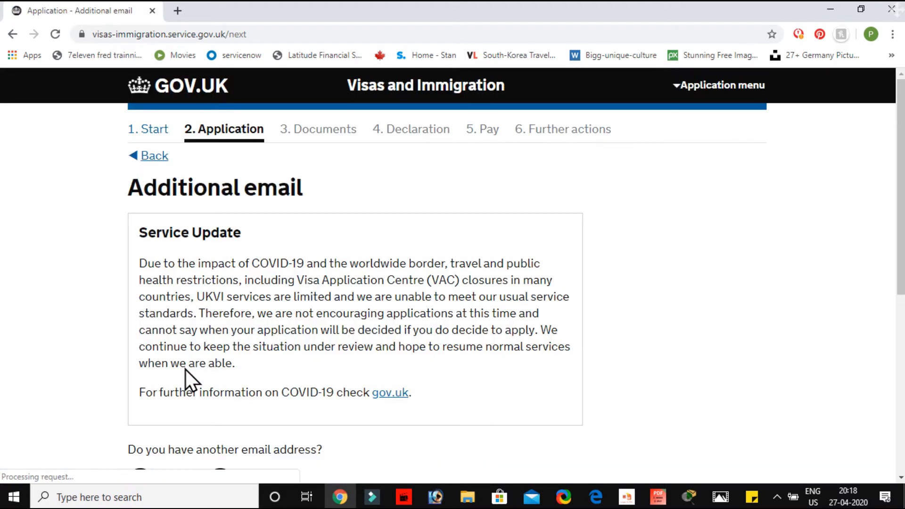
Answer "No" to having another email address and save the answer
{"action": "scroll", "coordinate": [185, 369], "scroll_direction": "down", "scroll_amount": 4}
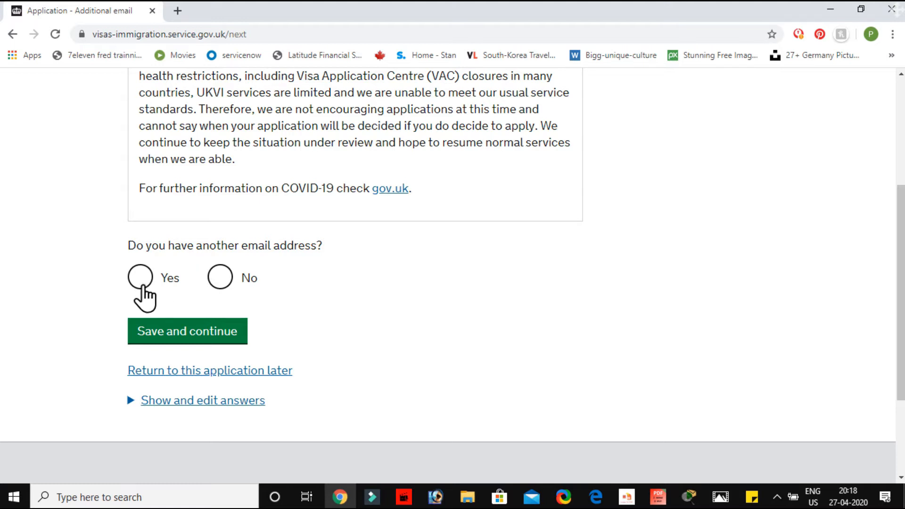
{"action": "left_click", "coordinate": [230, 284]}
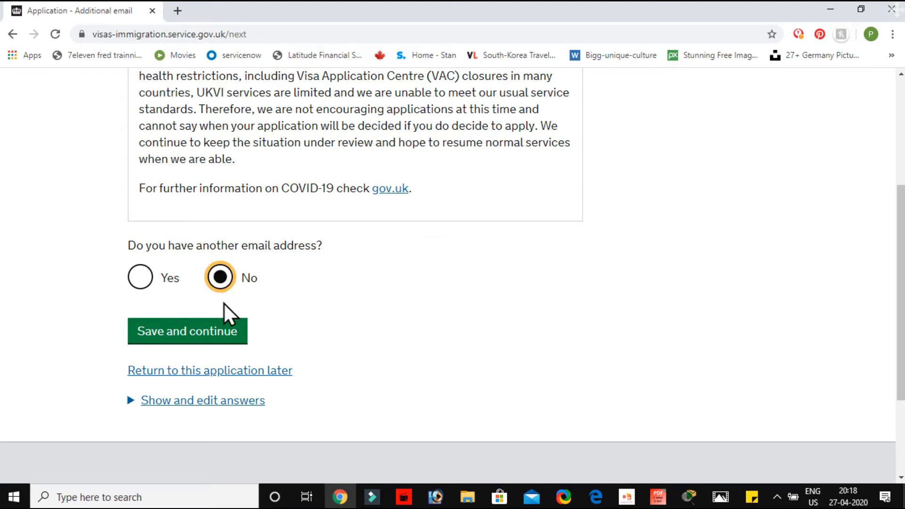
{"action": "left_click", "coordinate": [191, 333]}
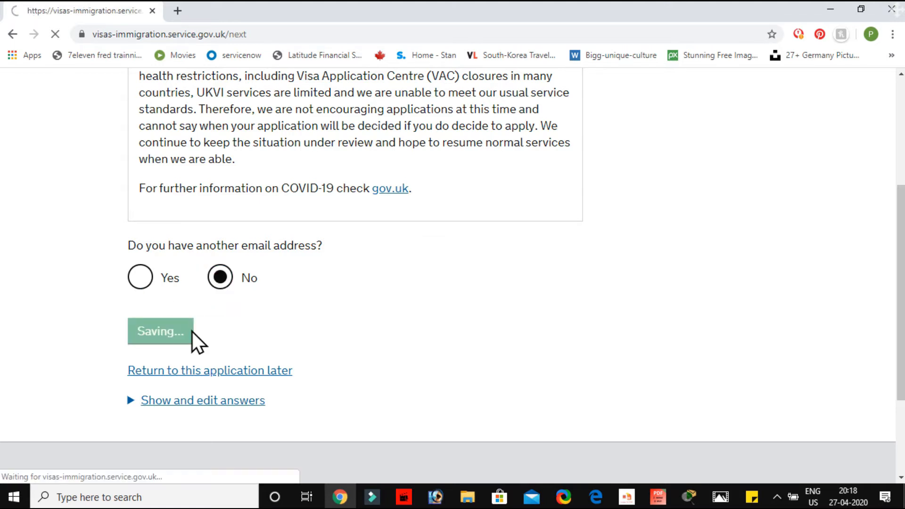
Enter the applicant's telephone number with its country code
{"action": "scroll", "coordinate": [192, 332], "scroll_direction": "down", "scroll_amount": 1}
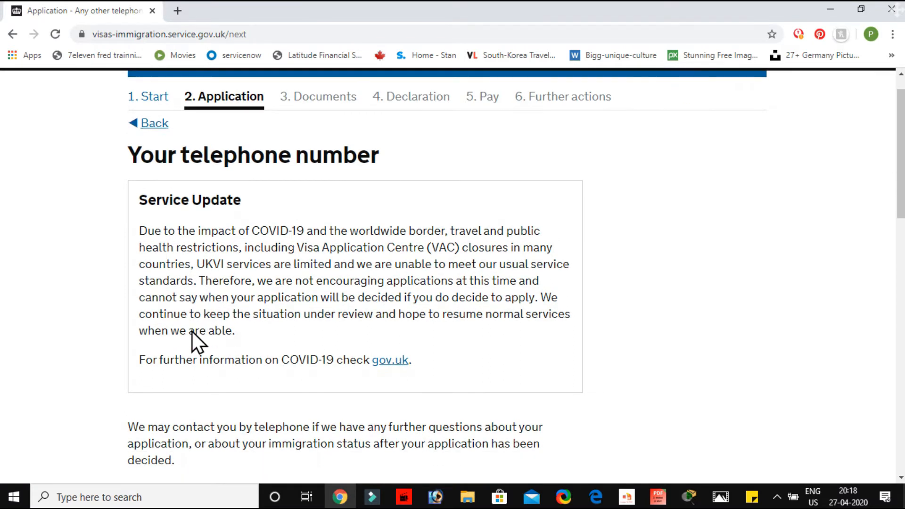
{"action": "scroll", "coordinate": [191, 332], "scroll_direction": "down", "scroll_amount": 8}
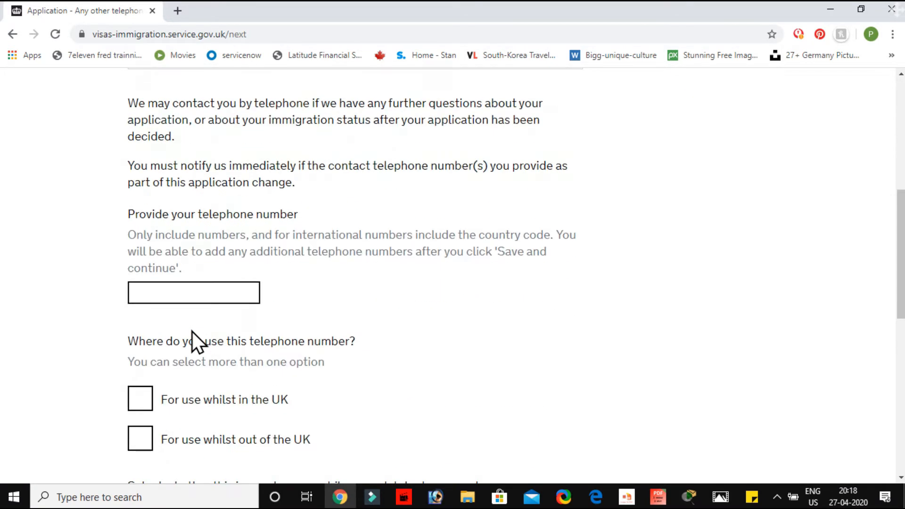
{"action": "left_click", "coordinate": [198, 219]}
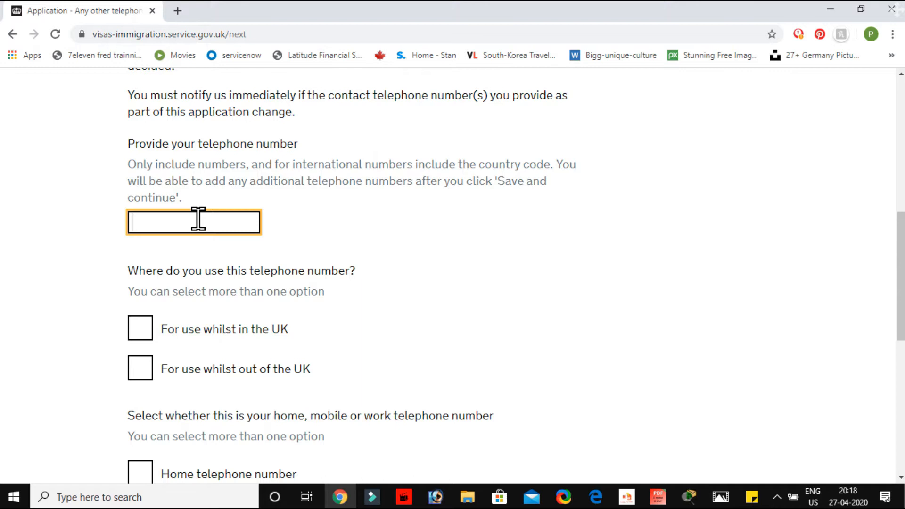
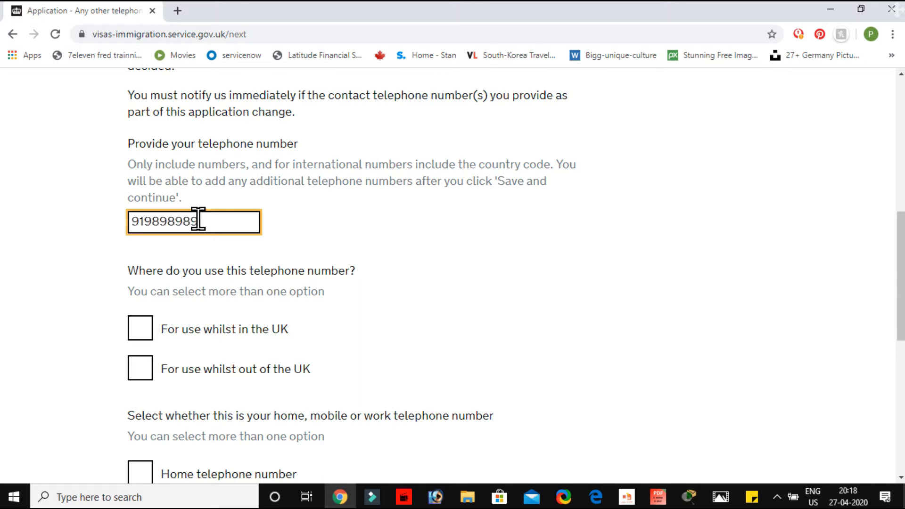
Mark the number as a mobile telephone number for use whilst out of the UK and save the telephone details
{"action": "left_click", "coordinate": [147, 375]}
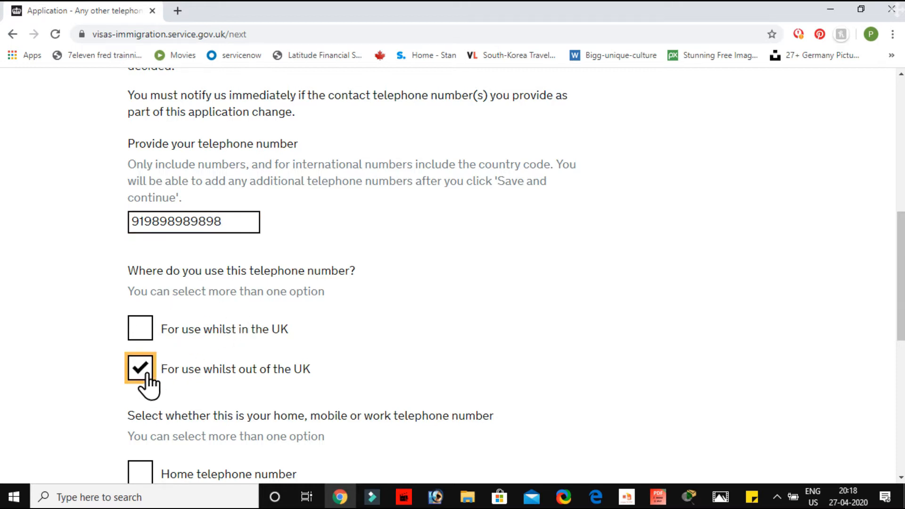
{"action": "scroll", "coordinate": [148, 376], "scroll_direction": "down", "scroll_amount": 6}
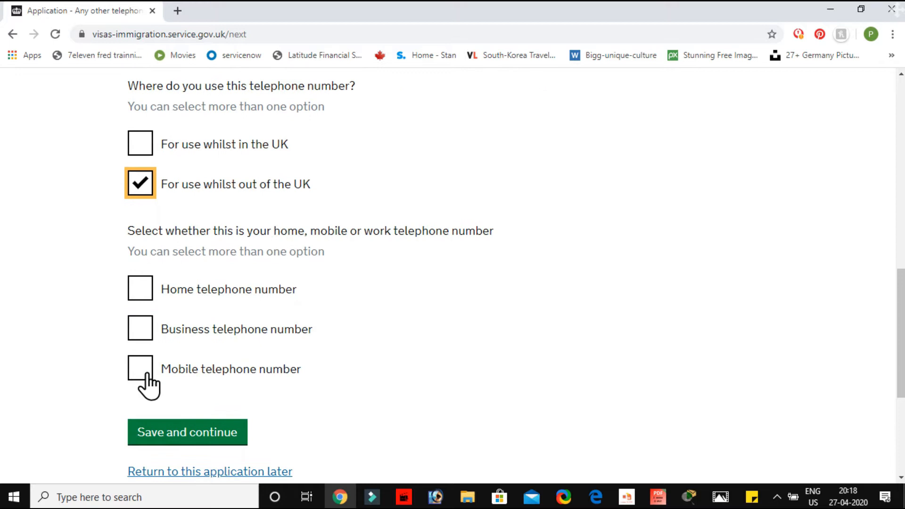
{"action": "left_click", "coordinate": [138, 290]}
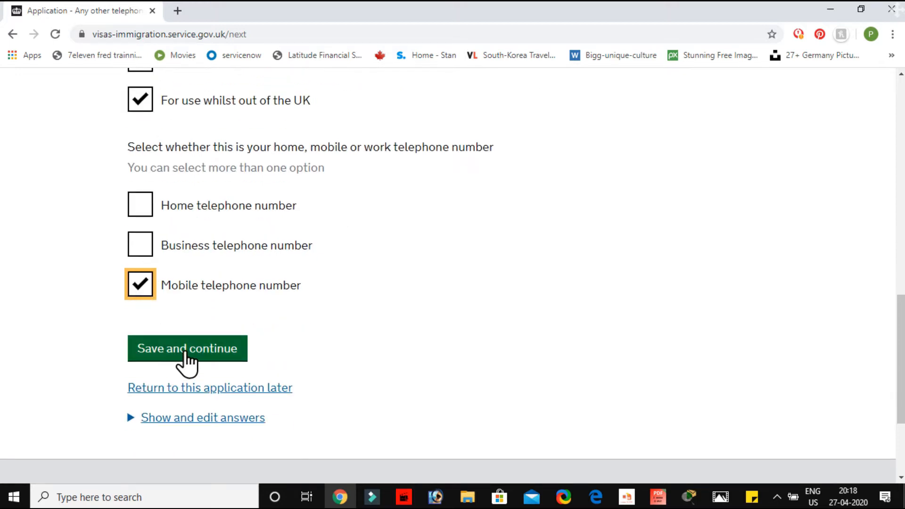
{"action": "left_click", "coordinate": [185, 352]}
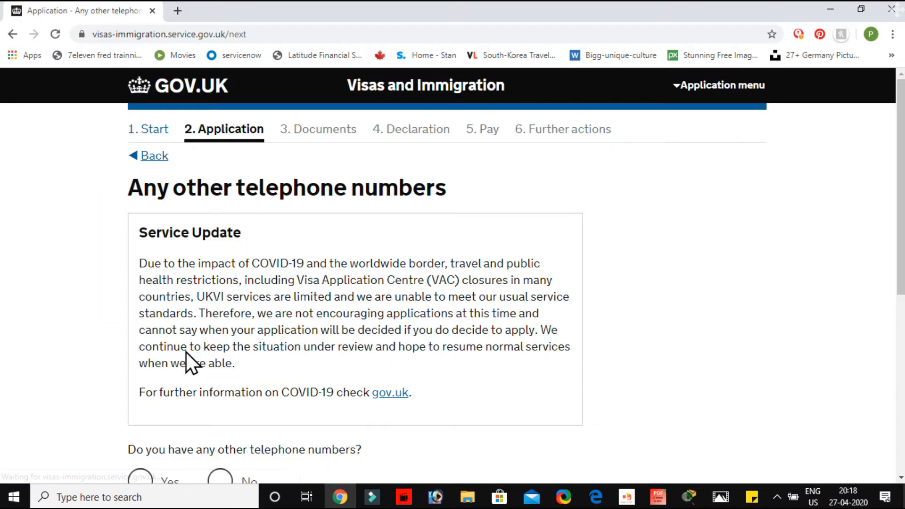
Answer "No" to having any other telephone numbers and save the answer
{"action": "scroll", "coordinate": [186, 352], "scroll_direction": "down", "scroll_amount": 2}
{"action": "scroll", "coordinate": [186, 352], "scroll_direction": "down", "scroll_amount": 1}
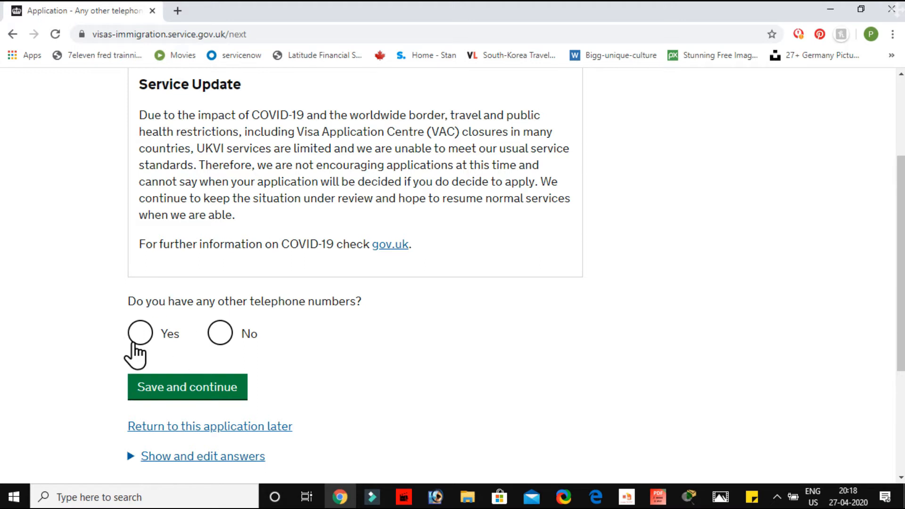
{"action": "left_click", "coordinate": [222, 338]}
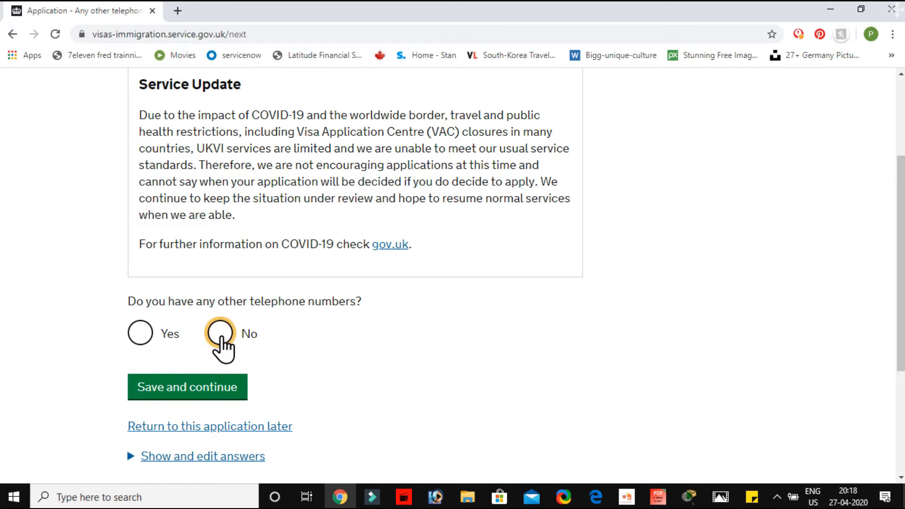
{"action": "left_click", "coordinate": [192, 388]}
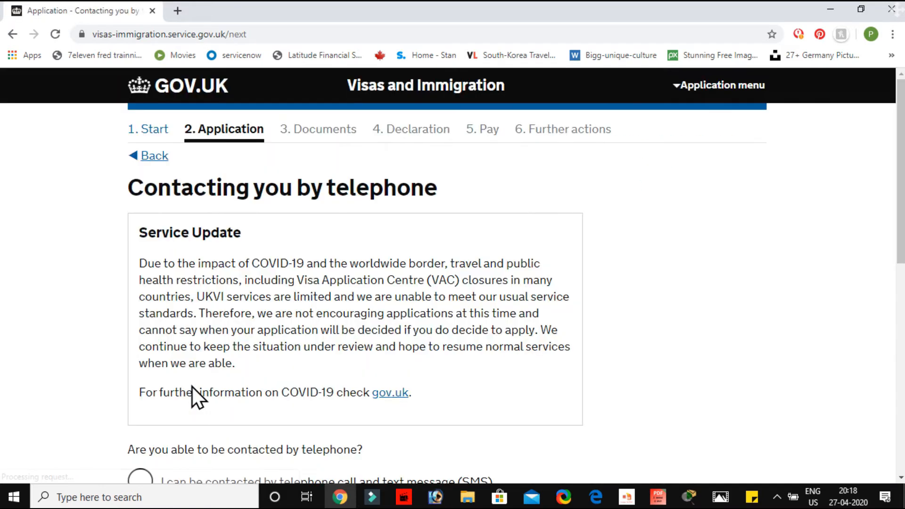
State that contact is possible by telephone call and text message (SMS), and save the answer
{"action": "scroll", "coordinate": [191, 386], "scroll_direction": "down", "scroll_amount": 5}
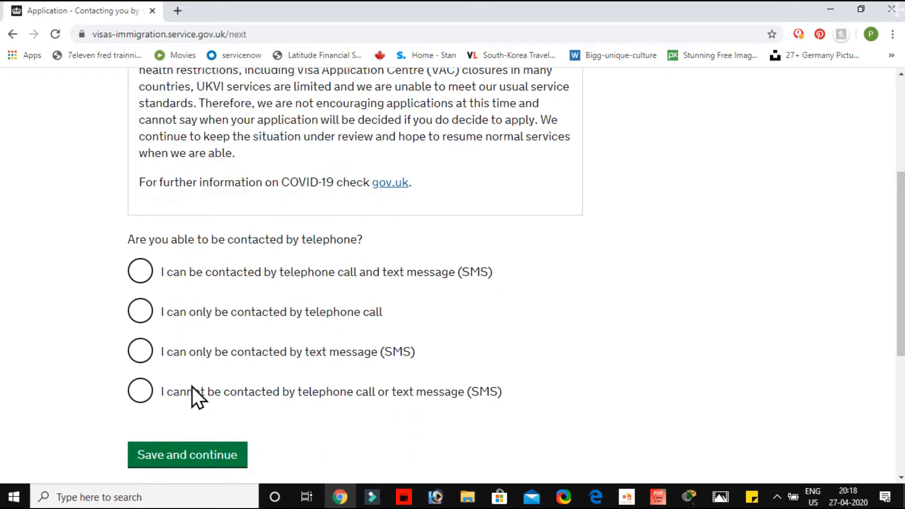
{"action": "scroll", "coordinate": [191, 386], "scroll_direction": "up", "scroll_amount": 2}
{"action": "scroll", "coordinate": [192, 386], "scroll_direction": "down", "scroll_amount": 2}
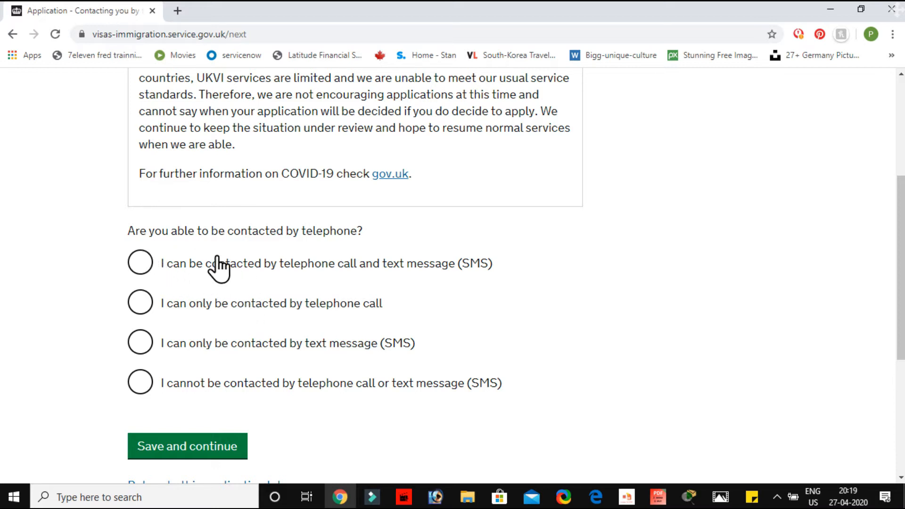
{"action": "left_click", "coordinate": [146, 267]}
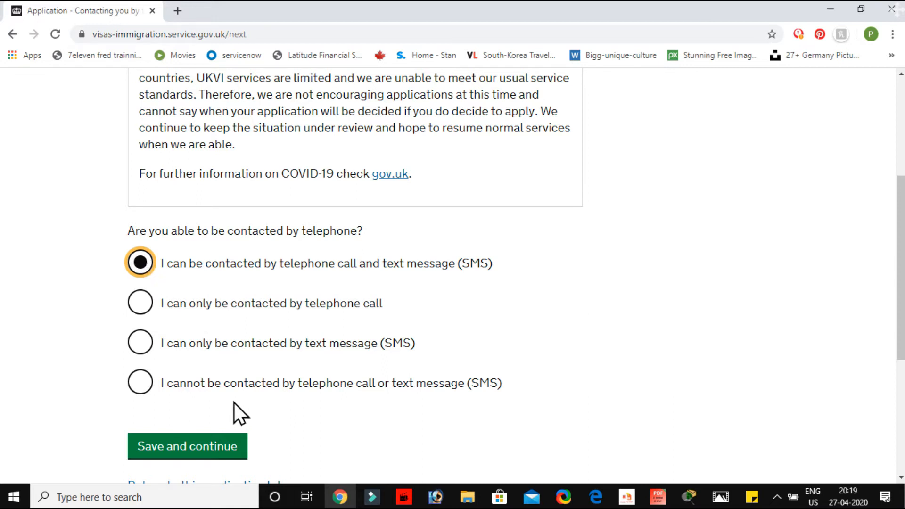
{"action": "scroll", "coordinate": [236, 410], "scroll_direction": "down", "scroll_amount": 1}
{"action": "left_click", "coordinate": [206, 406]}
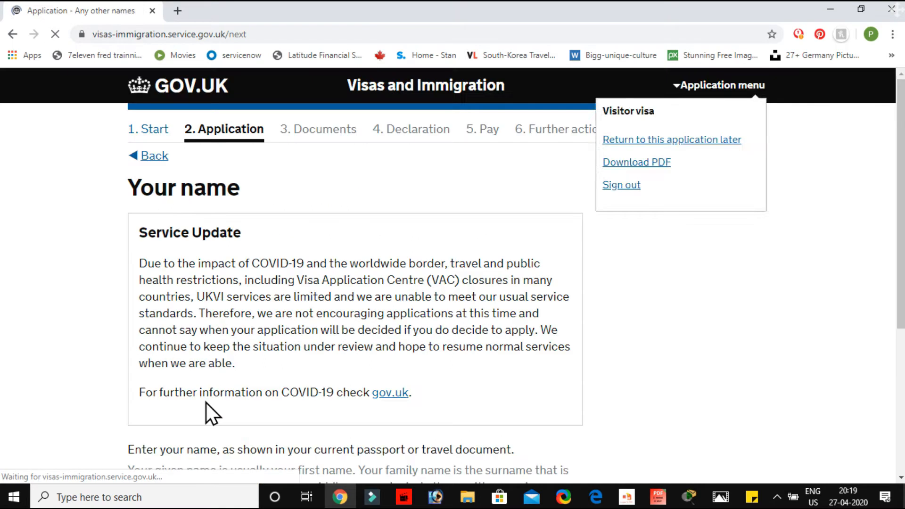
Enter the applicant's given name and family name as in the passport, and save them
{"action": "scroll", "coordinate": [206, 405], "scroll_direction": "down", "scroll_amount": 1}
{"action": "scroll", "coordinate": [206, 403], "scroll_direction": "down", "scroll_amount": 3}
{"action": "scroll", "coordinate": [205, 403], "scroll_direction": "up", "scroll_amount": 4}
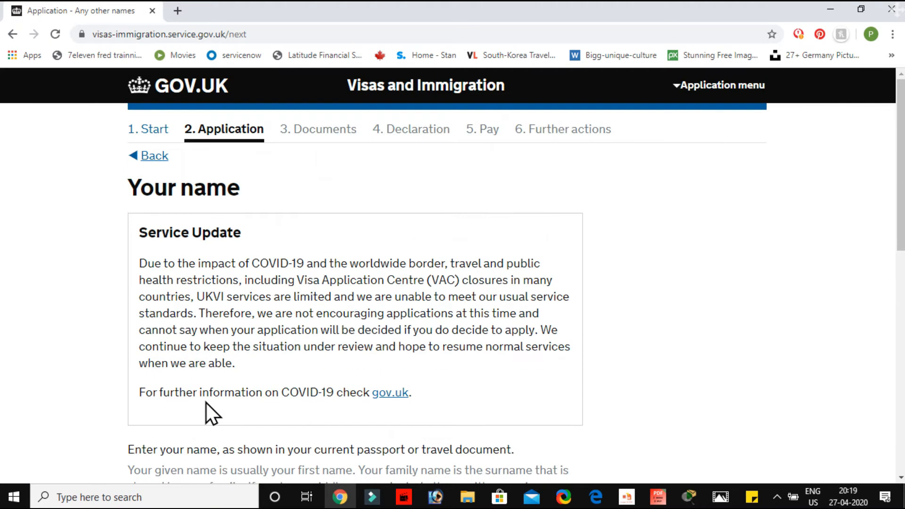
{"action": "scroll", "coordinate": [206, 403], "scroll_direction": "down", "scroll_amount": 7}
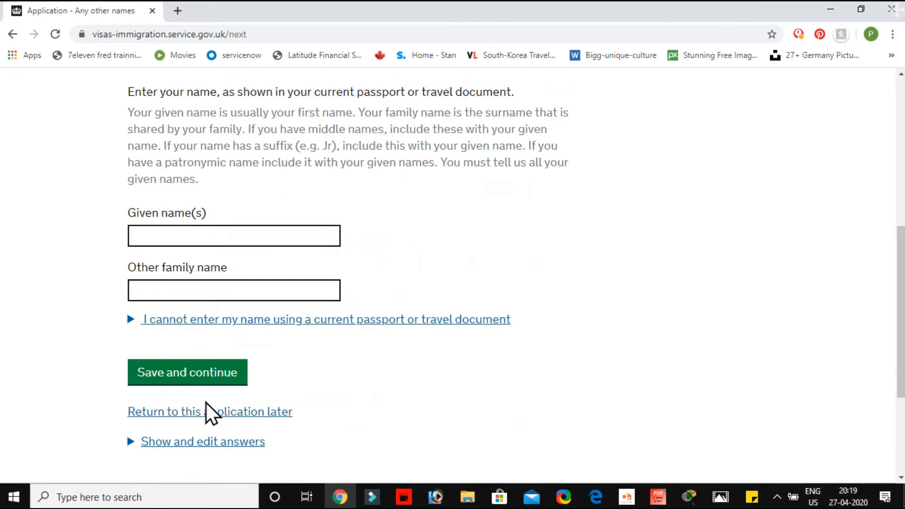
{"action": "left_click", "coordinate": [189, 233]}
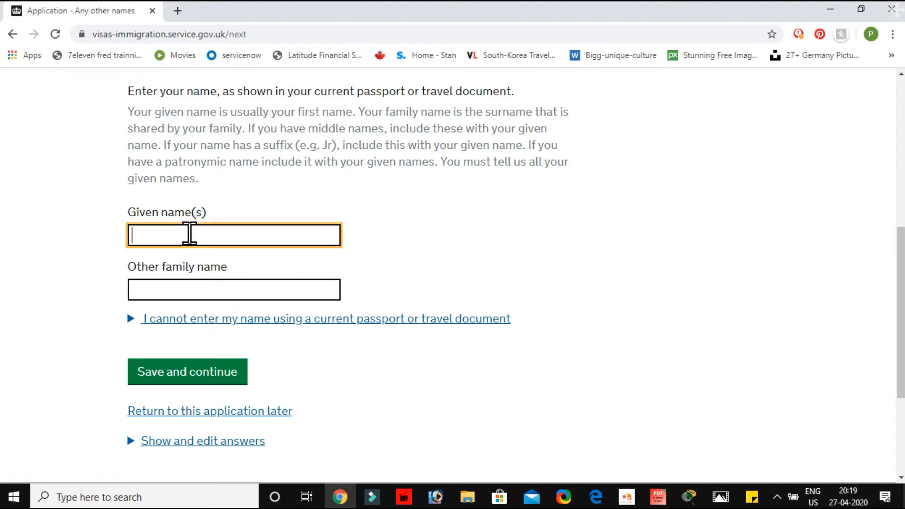
{"action": "left_click", "coordinate": [175, 288]}
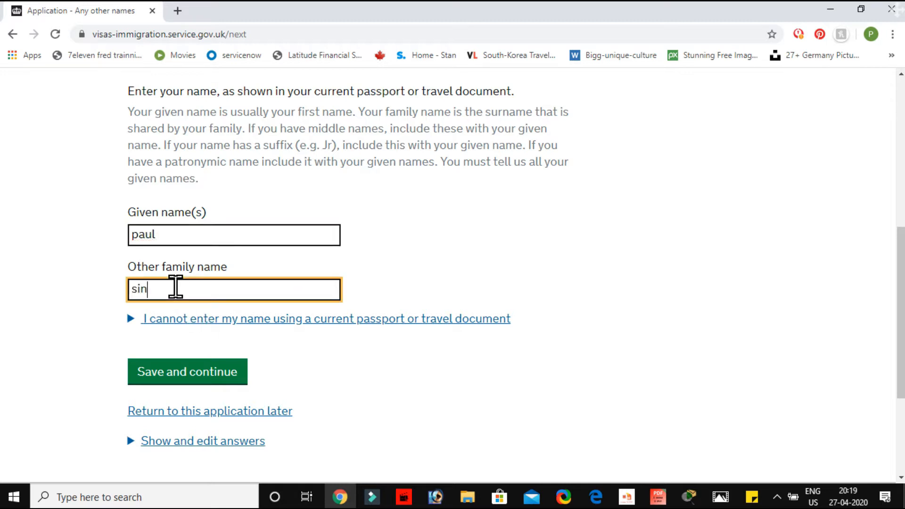
{"action": "left_click", "coordinate": [182, 366]}
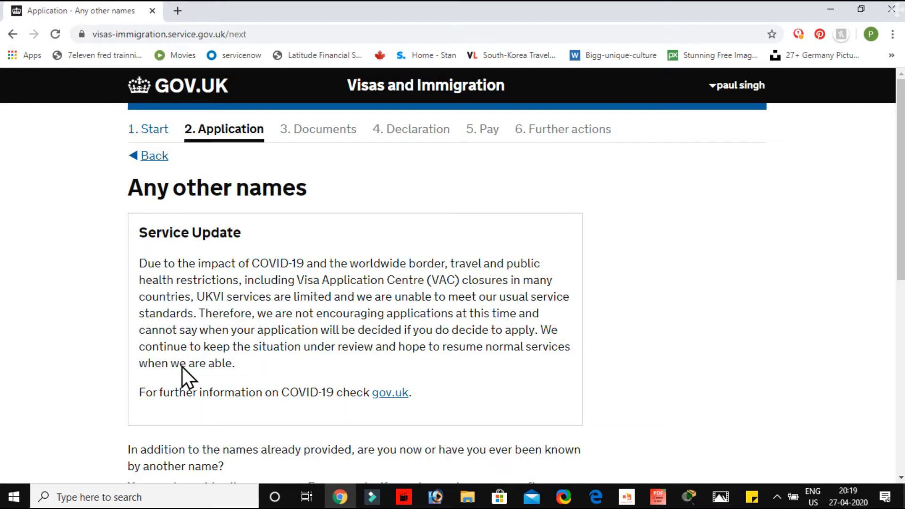
Answer "No" to ever having been known by another name and save the answer
{"action": "scroll", "coordinate": [182, 367], "scroll_direction": "down", "scroll_amount": 3}
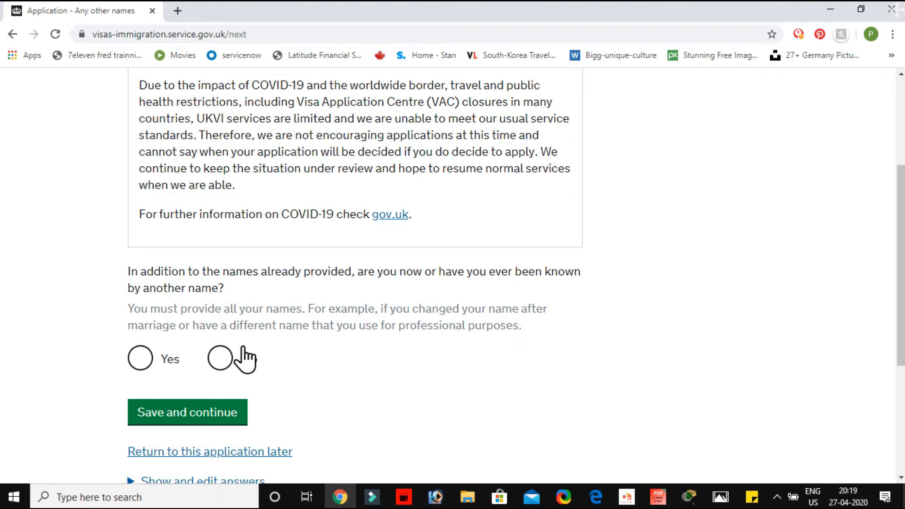
{"action": "left_click", "coordinate": [218, 363]}
{"action": "left_click", "coordinate": [184, 415]}
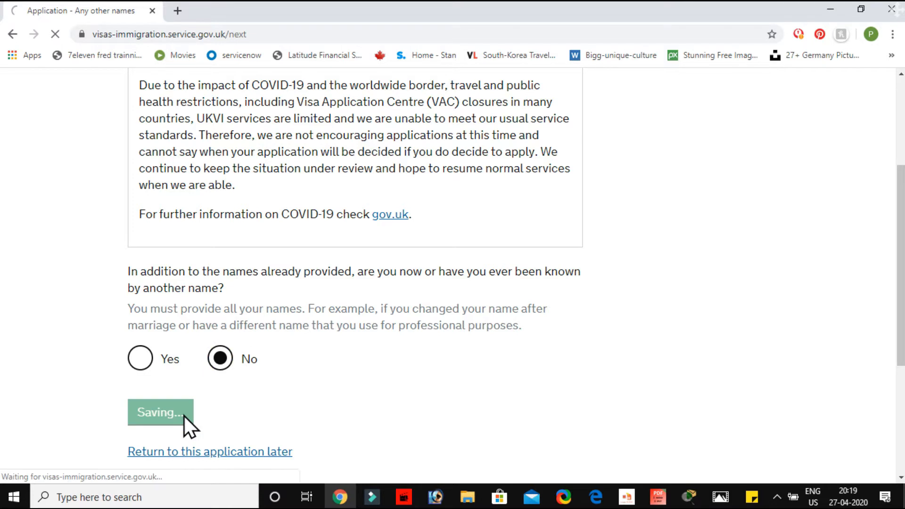
Set the gender to Male and the relationship status to "Unmarried partner", and save both answers
{"action": "scroll", "coordinate": [184, 416], "scroll_direction": "down", "scroll_amount": 3}
{"action": "scroll", "coordinate": [184, 416], "scroll_direction": "down", "scroll_amount": 2}
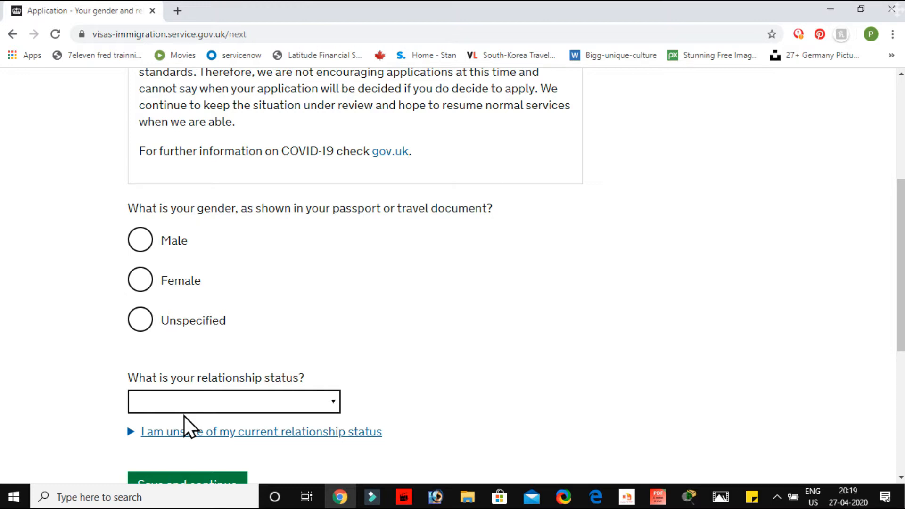
{"action": "left_click", "coordinate": [139, 241]}
{"action": "scroll", "coordinate": [325, 330], "scroll_direction": "down", "scroll_amount": 3}
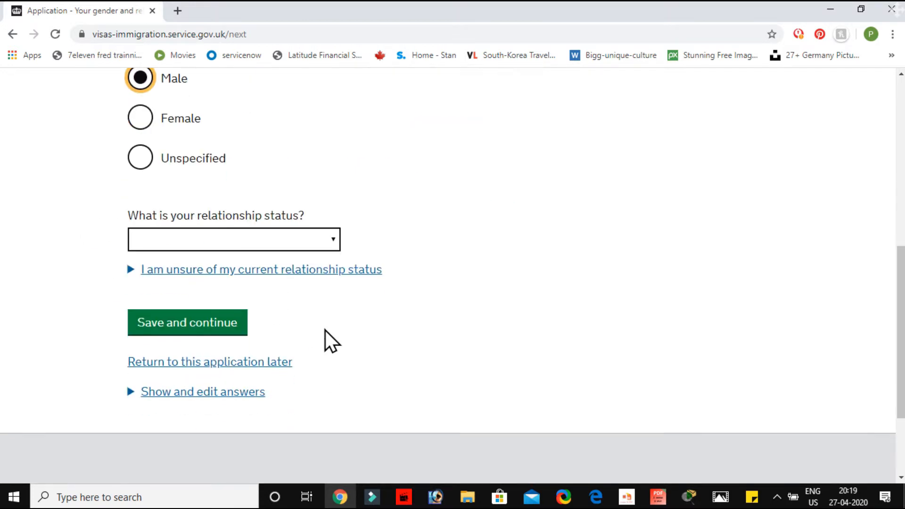
{"action": "left_click", "coordinate": [330, 245]}
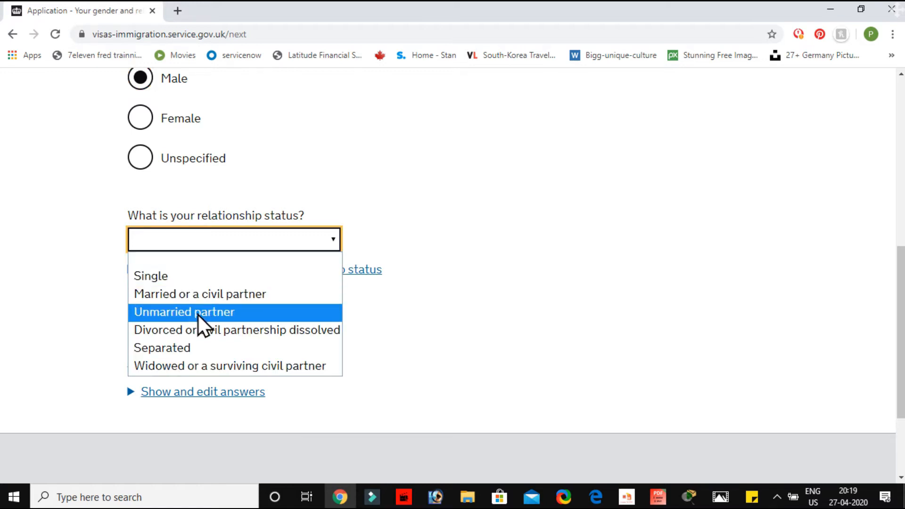
{"action": "left_click", "coordinate": [183, 312]}
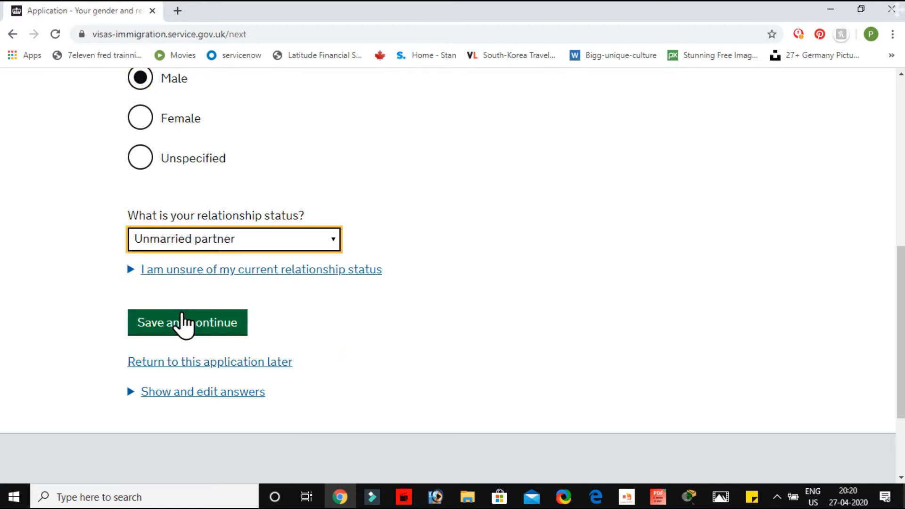
{"action": "left_click", "coordinate": [195, 326]}
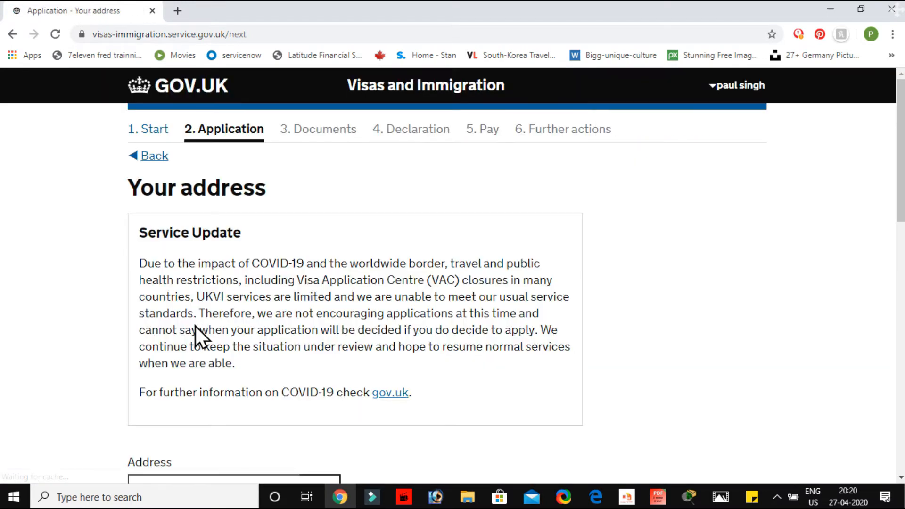
Fill in the first address line, the town or city, and the state of the applicant's home address
{"action": "scroll", "coordinate": [195, 326], "scroll_direction": "down", "scroll_amount": 6}
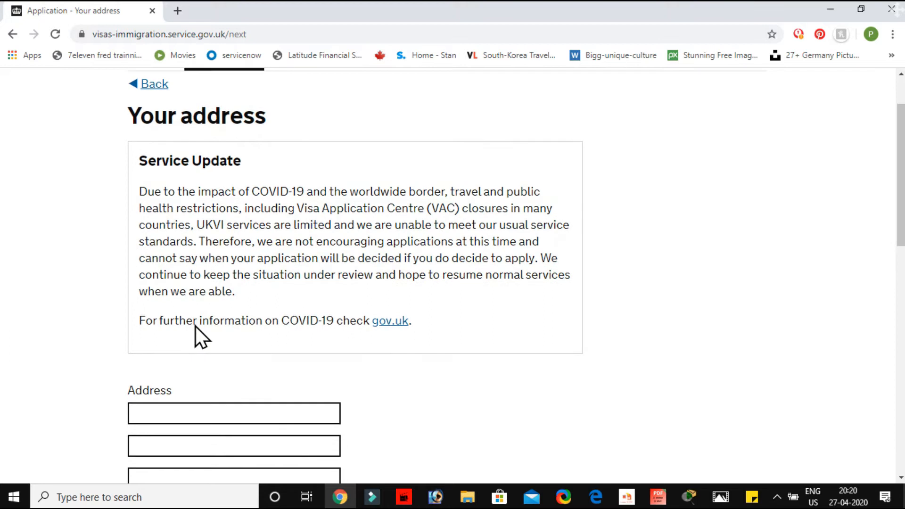
{"action": "left_click", "coordinate": [197, 199]}
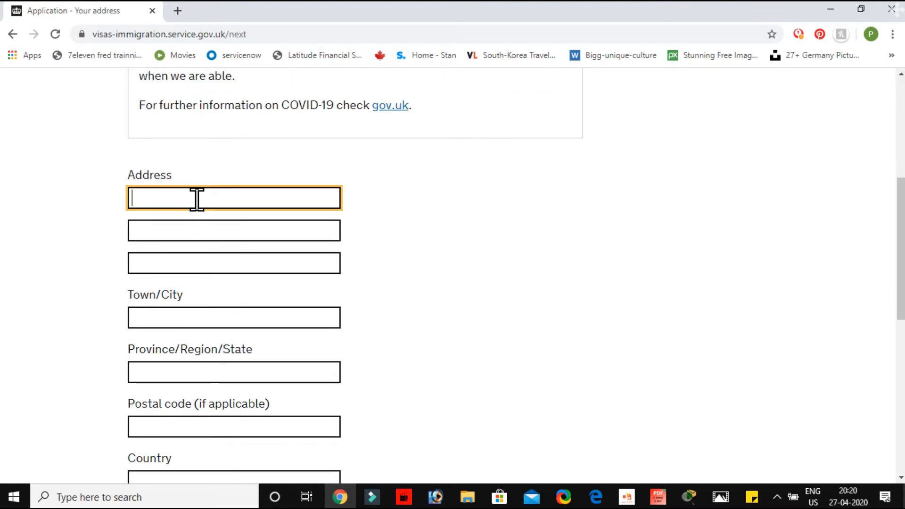
{"action": "type", "text": "123"}
{"action": "scroll", "coordinate": [196, 199], "scroll_direction": "down", "scroll_amount": 3}
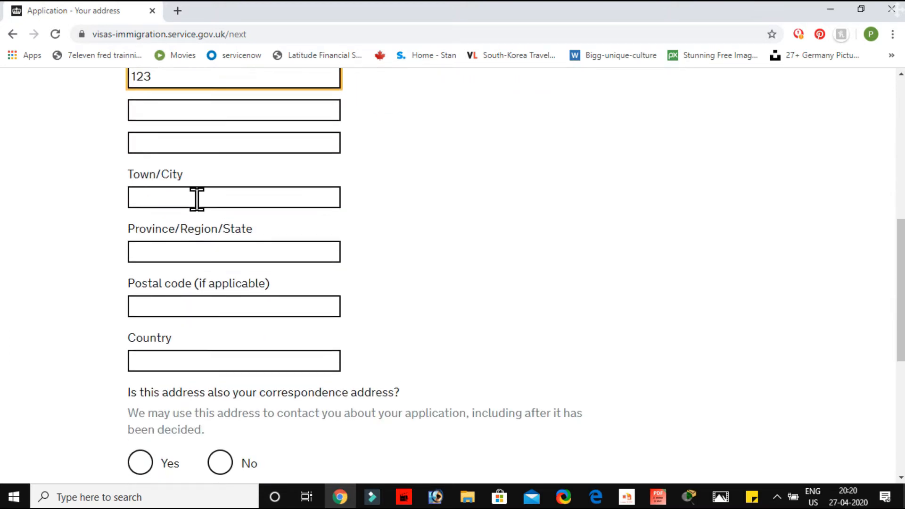
{"action": "left_click", "coordinate": [192, 198]}
{"action": "type", "text": "delhi"}
{"action": "left_click", "coordinate": [174, 245]}
{"action": "type", "text": "delhi"}
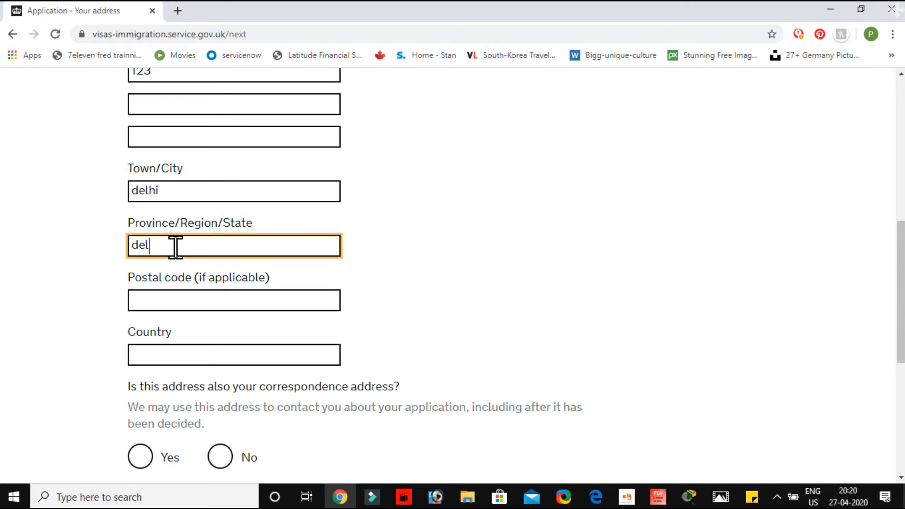
Set the country of the home address to India
{"action": "left_click", "coordinate": [200, 349]}
{"action": "type", "text": "ind"}
{"action": "left_click", "coordinate": [198, 399]}
{"action": "scroll", "coordinate": [196, 374], "scroll_direction": "down", "scroll_amount": 3}
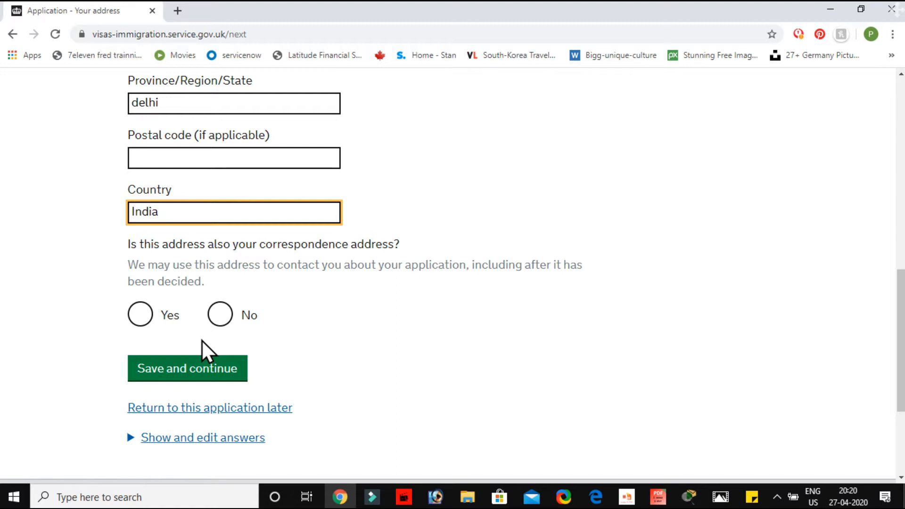
Confirm that the home address is also the correspondence address and save the address answers
{"action": "left_click", "coordinate": [143, 314]}
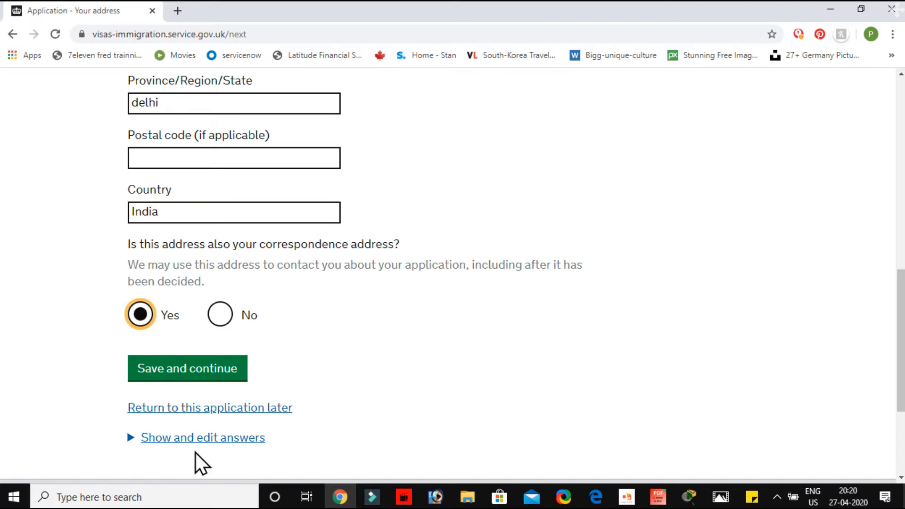
{"action": "left_click", "coordinate": [188, 366]}
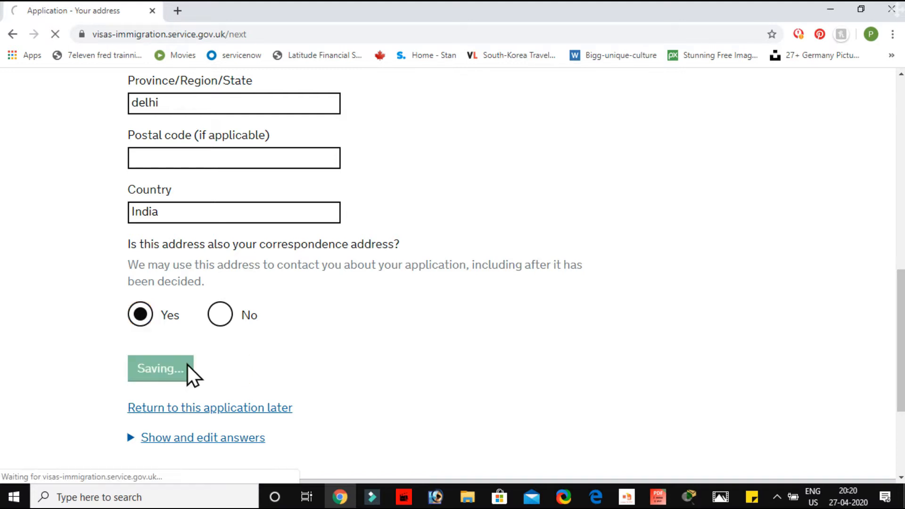
State 25 years of residence at the address, set the home's ownership status to "I own it", and save the answers
{"action": "scroll", "coordinate": [187, 364], "scroll_direction": "down", "scroll_amount": 2}
{"action": "scroll", "coordinate": [187, 364], "scroll_direction": "down", "scroll_amount": 2}
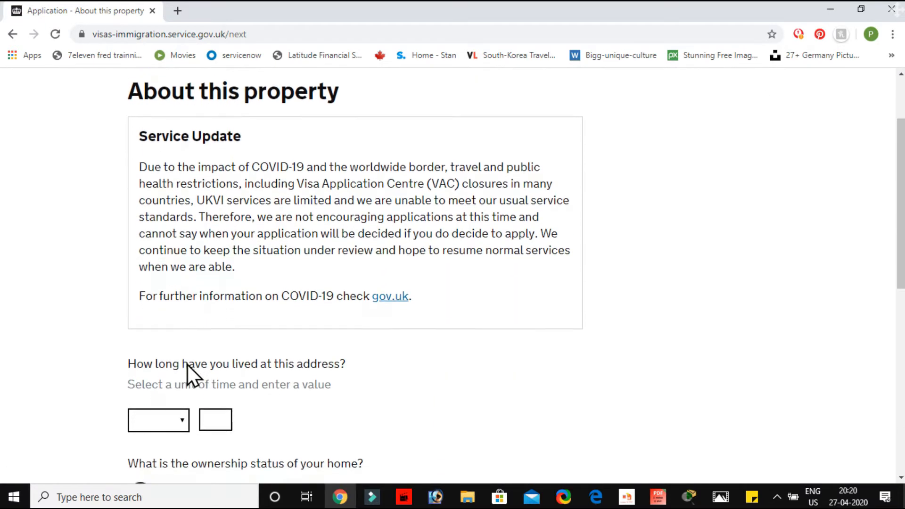
{"action": "scroll", "coordinate": [187, 364], "scroll_direction": "up", "scroll_amount": 2}
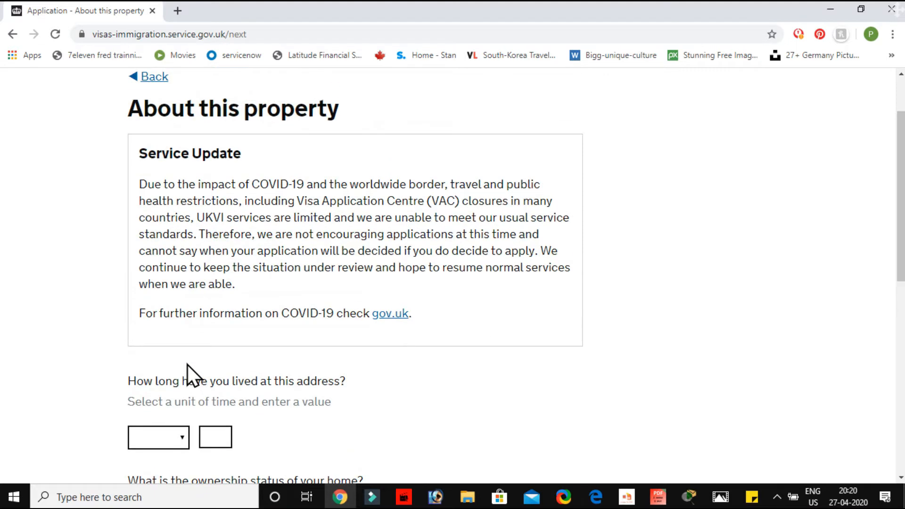
{"action": "scroll", "coordinate": [188, 364], "scroll_direction": "down", "scroll_amount": 4}
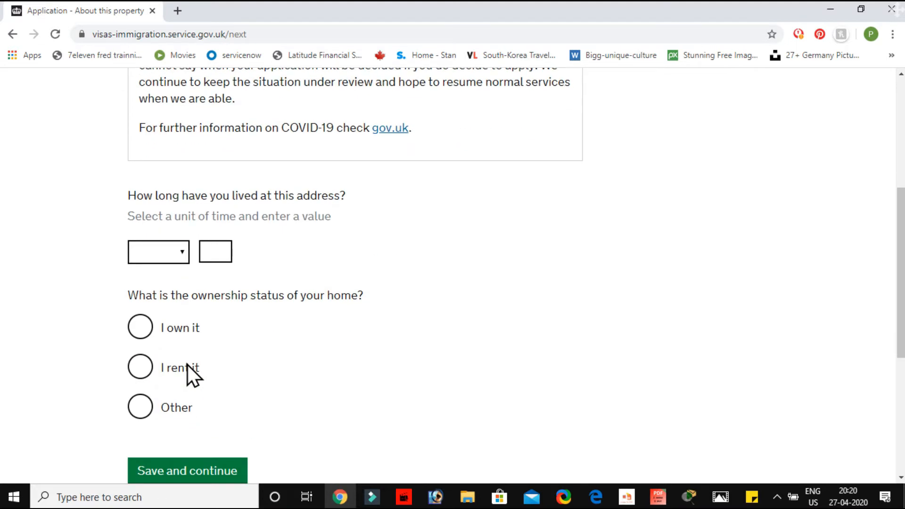
{"action": "scroll", "coordinate": [188, 364], "scroll_direction": "down", "scroll_amount": 1}
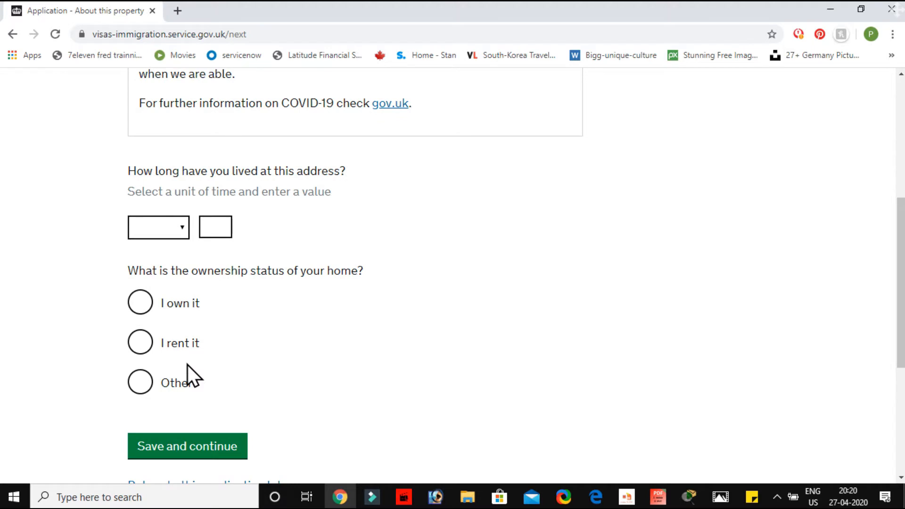
{"action": "left_click", "coordinate": [179, 236]}
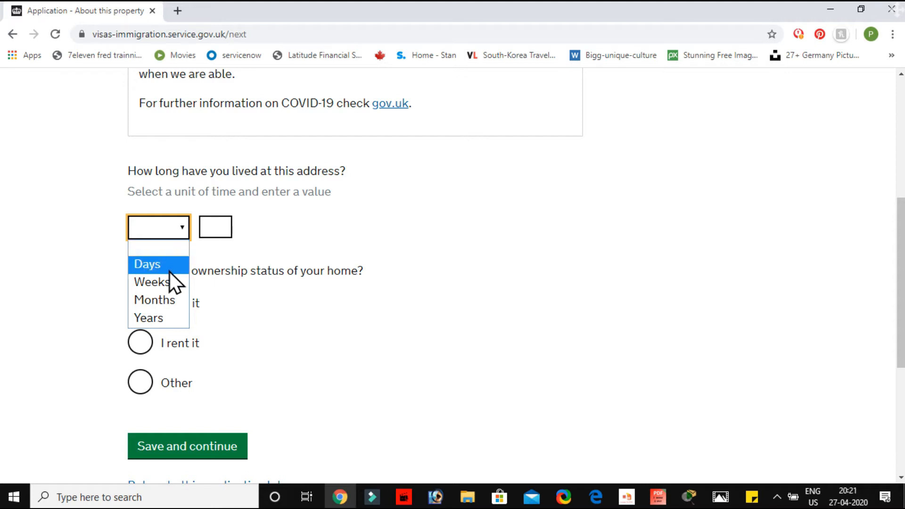
{"action": "left_click", "coordinate": [157, 319]}
{"action": "left_click", "coordinate": [210, 227]}
{"action": "type", "text": "25"}
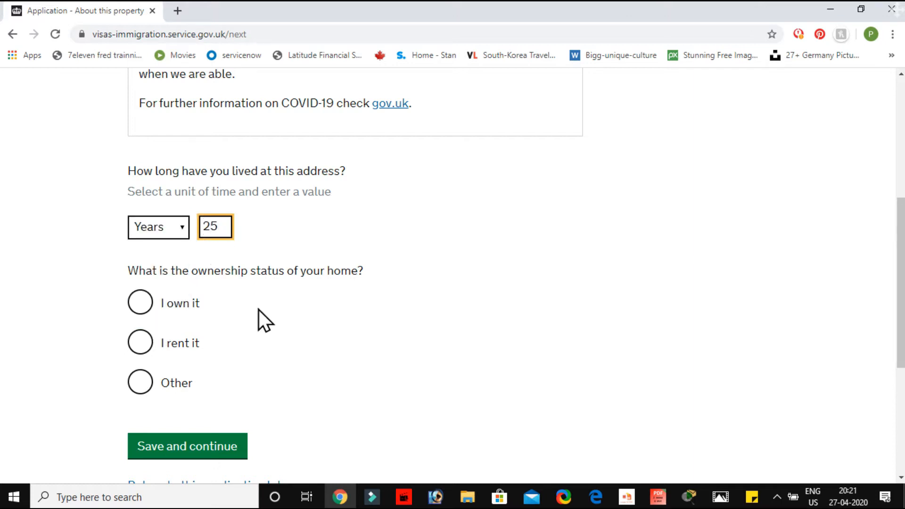
{"action": "left_click", "coordinate": [150, 310]}
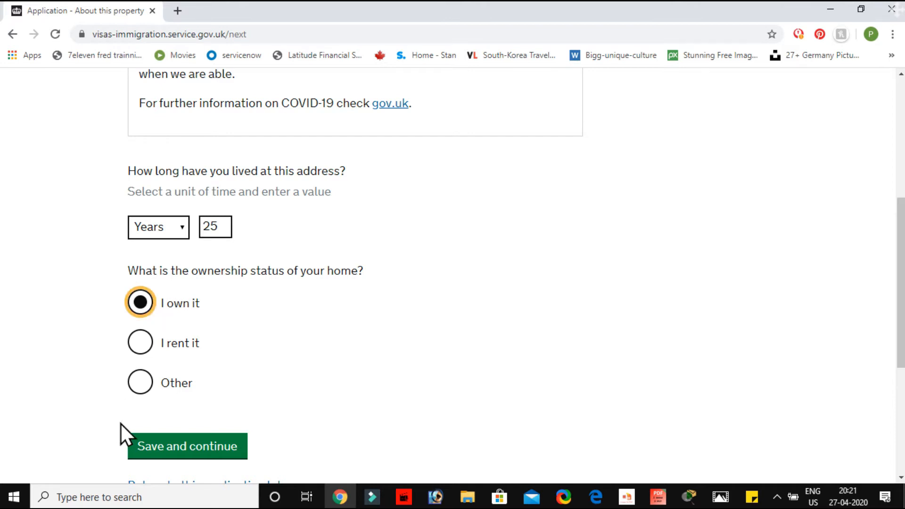
{"action": "left_click", "coordinate": [204, 450]}
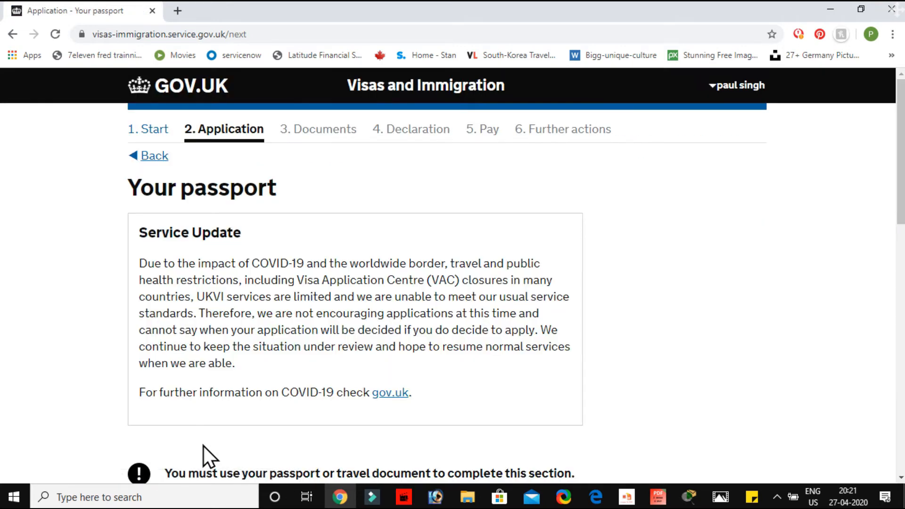
Fill in the applicant's passport number and enter "india" as the issuing authority
{"action": "scroll", "coordinate": [203, 446], "scroll_direction": "down", "scroll_amount": 3}
{"action": "scroll", "coordinate": [203, 446], "scroll_direction": "down", "scroll_amount": 3}
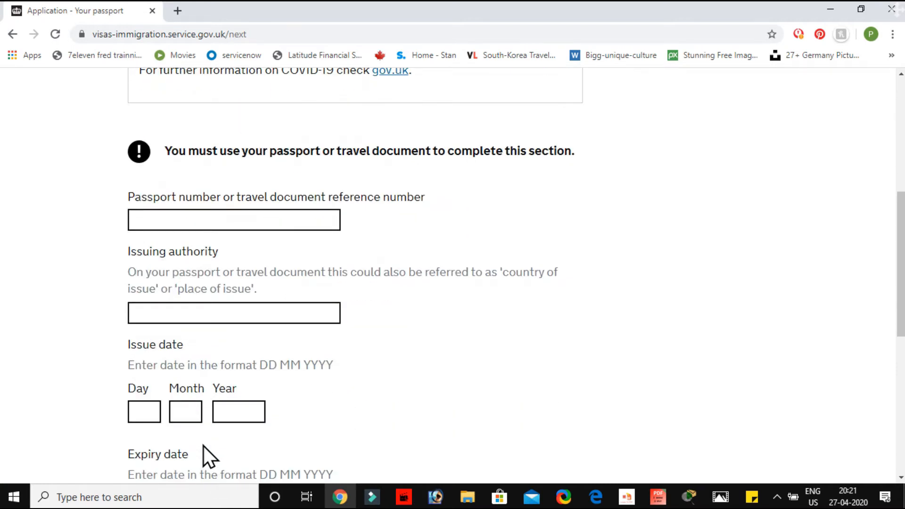
{"action": "left_click", "coordinate": [230, 214]}
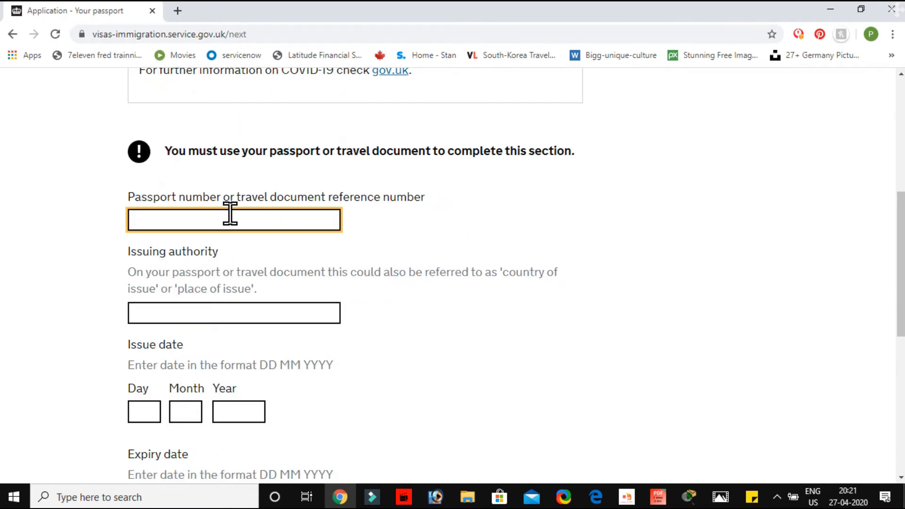
{"action": "type", "text": "j12345"}
{"action": "left_click", "coordinate": [205, 311]}
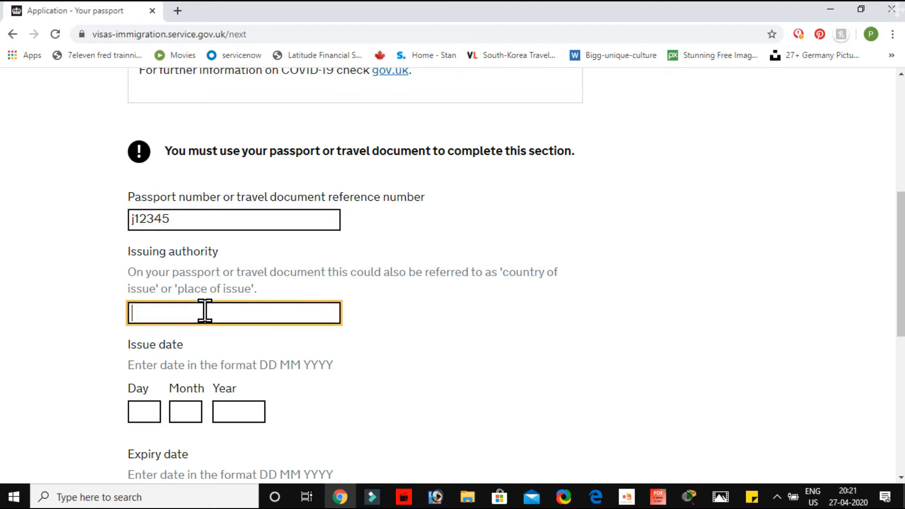
{"action": "type", "text": "imdia"}
{"action": "key", "text": "BackSpace"}
{"action": "key", "text": "BackSpace"}
{"action": "key", "text": "BackSpace"}
{"action": "key", "text": "BackSpace"}
{"action": "type", "text": "ndia"}
Set the passport's issue date to 12 06 2013
{"action": "scroll", "coordinate": [152, 405], "scroll_direction": "down", "scroll_amount": 4}
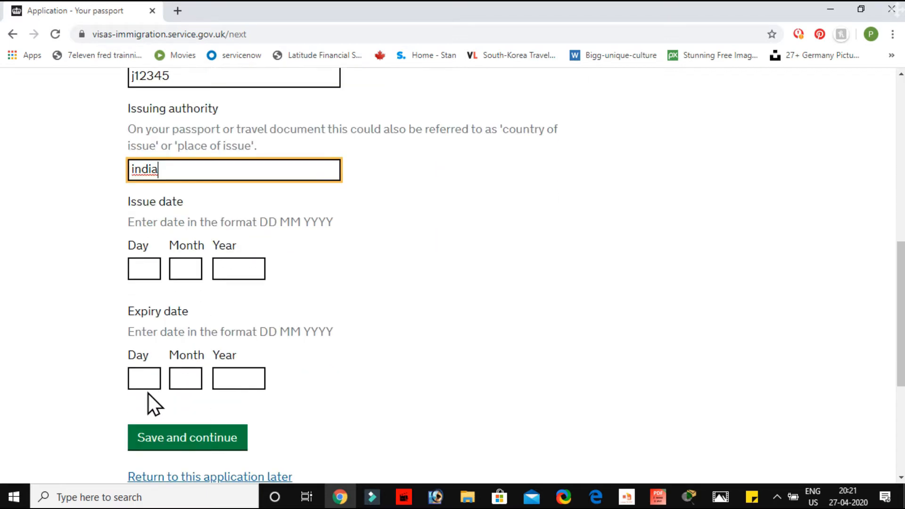
{"action": "left_click", "coordinate": [143, 223]}
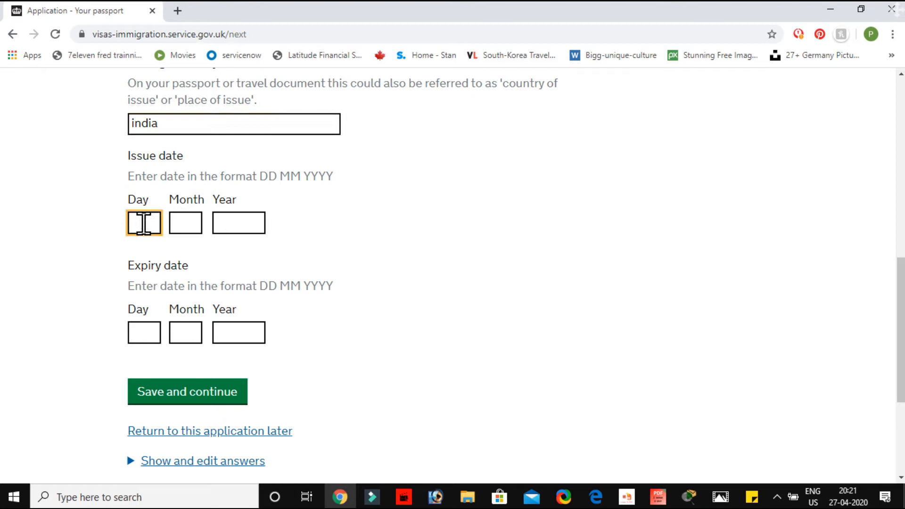
{"action": "type", "text": "12"}
{"action": "left_click", "coordinate": [187, 230]}
{"action": "type", "text": "06"}
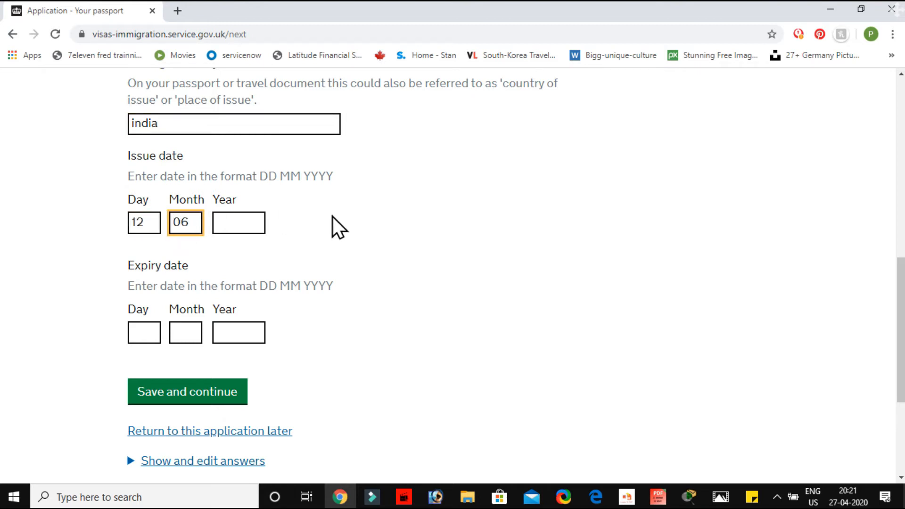
{"action": "left_click", "coordinate": [235, 216]}
{"action": "type", "text": "2013"}
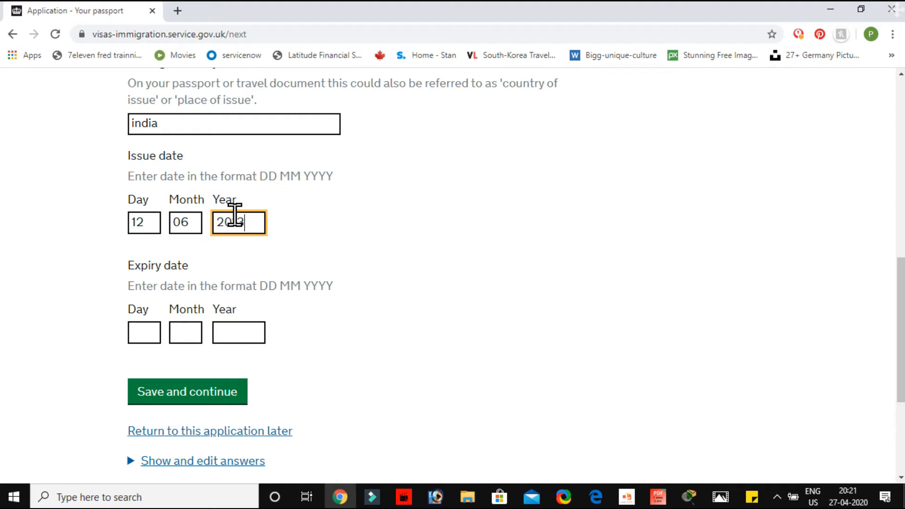
Set the passport's expiry date to 12 06 2021 and save the passport details
{"action": "left_click", "coordinate": [155, 331]}
{"action": "type", "text": "12"}
{"action": "left_click", "coordinate": [190, 333]}
{"action": "type", "text": "06"}
{"action": "left_click", "coordinate": [236, 337]}
{"action": "type", "text": "2023"}
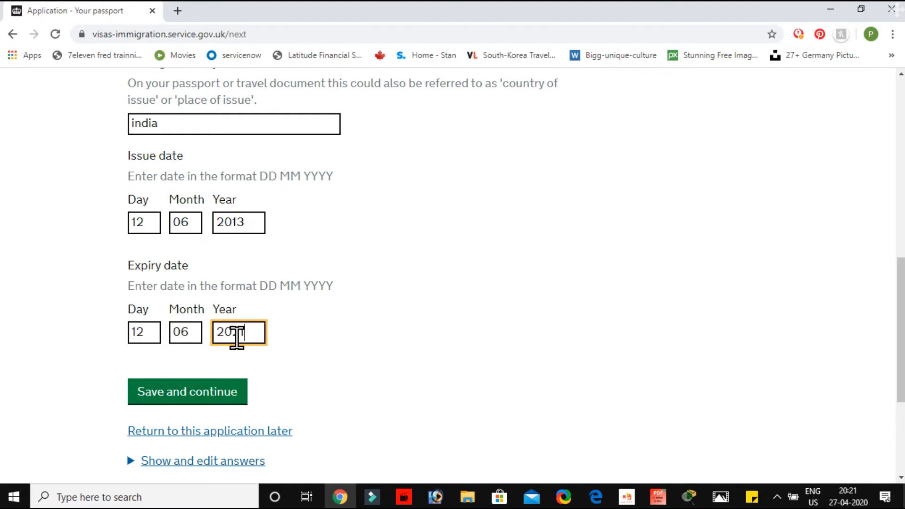
{"action": "left_click", "coordinate": [217, 391]}
Answer "Yes" to having a valid national identity card and examine the card details that are requested
{"action": "scroll", "coordinate": [297, 304], "scroll_direction": "down", "scroll_amount": 1}
{"action": "scroll", "coordinate": [297, 304], "scroll_direction": "up", "scroll_amount": 1}
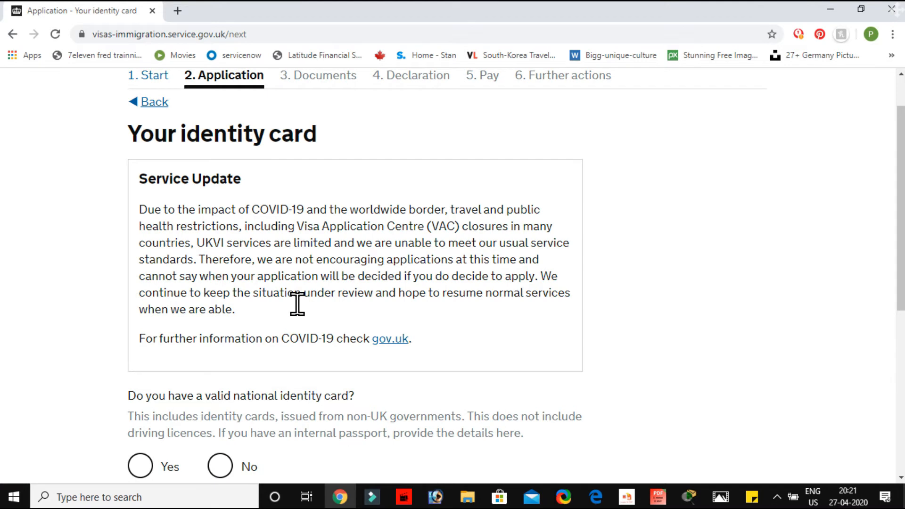
{"action": "scroll", "coordinate": [298, 304], "scroll_direction": "down", "scroll_amount": 1}
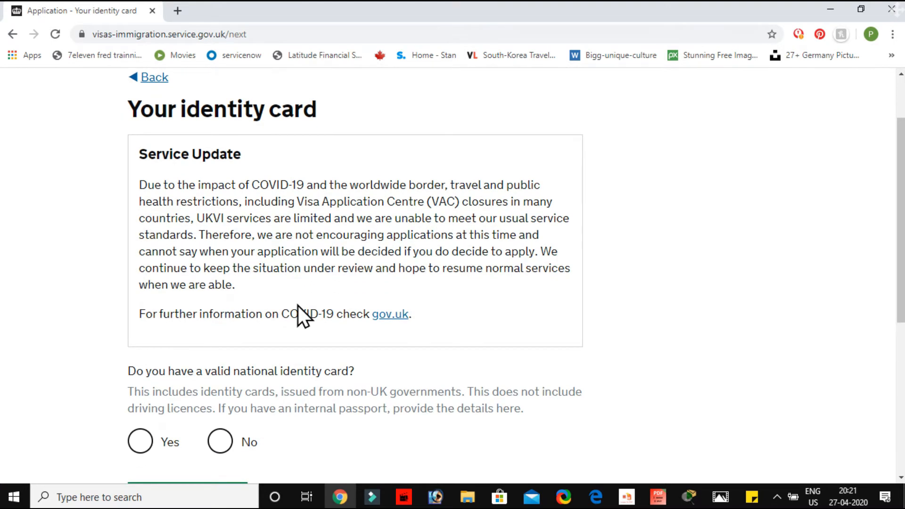
{"action": "scroll", "coordinate": [298, 305], "scroll_direction": "down", "scroll_amount": 2}
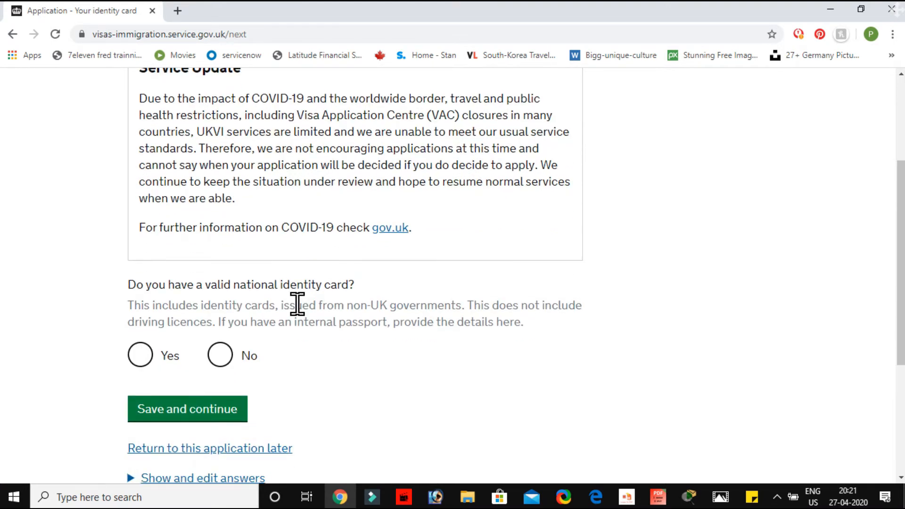
{"action": "scroll", "coordinate": [298, 304], "scroll_direction": "down", "scroll_amount": 2}
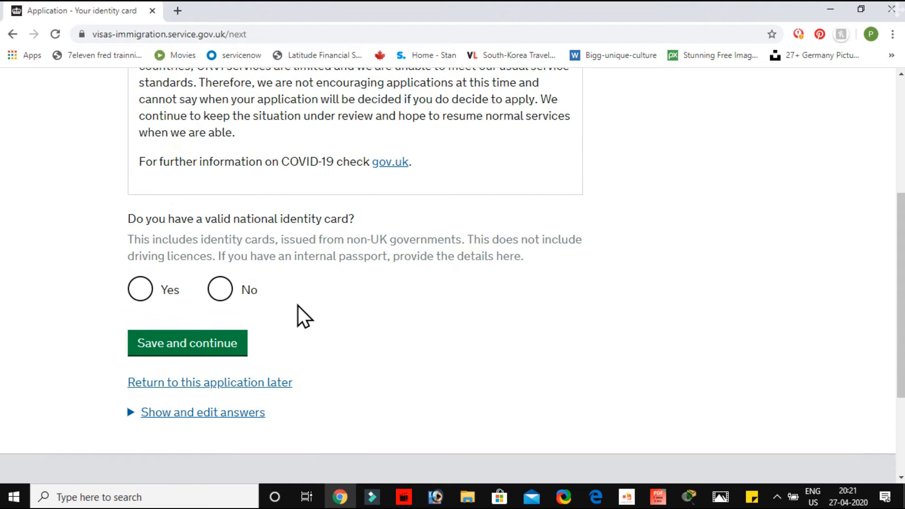
{"action": "left_click_drag", "start_coordinate": [218, 219], "coordinate": [417, 211]}
{"action": "left_click", "coordinate": [416, 211]}
{"action": "left_click", "coordinate": [140, 298]}
{"action": "scroll", "coordinate": [259, 370], "scroll_direction": "down", "scroll_amount": 3}
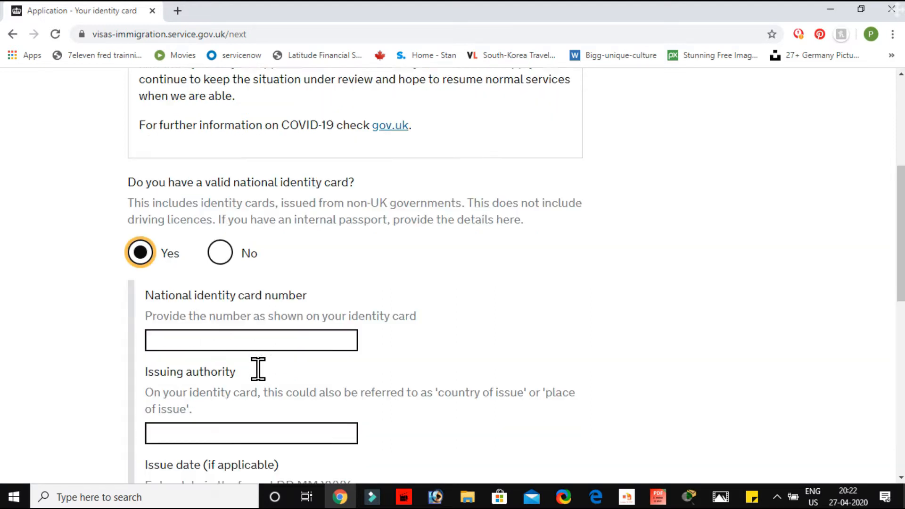
{"action": "left_click", "coordinate": [221, 257]}
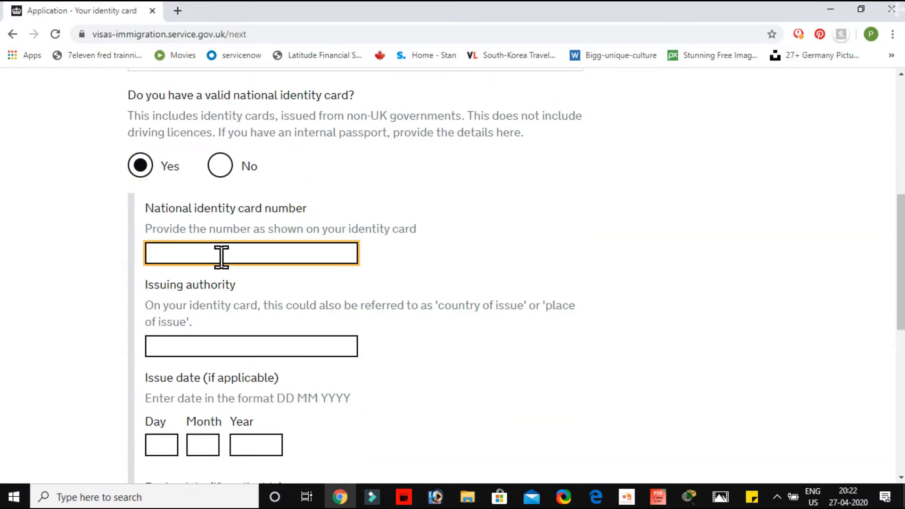
{"action": "scroll", "coordinate": [222, 257], "scroll_direction": "down", "scroll_amount": 7}
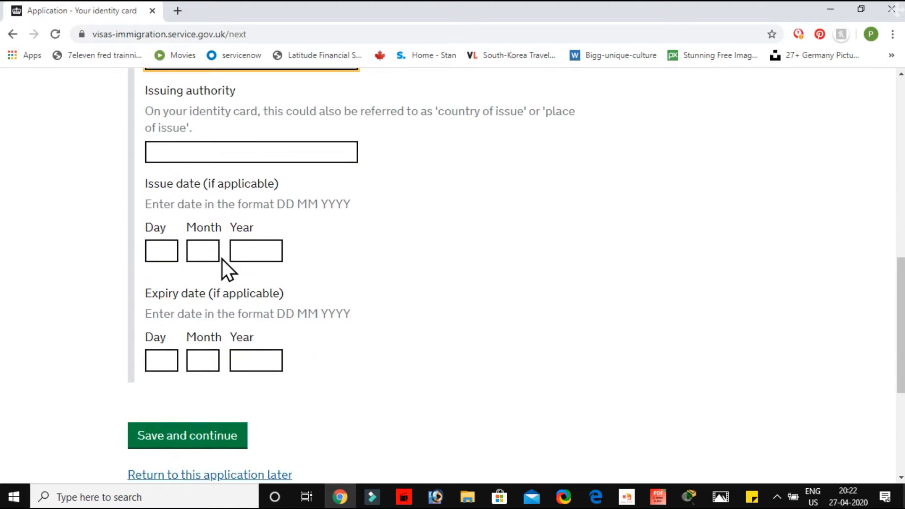
{"action": "scroll", "coordinate": [220, 193], "scroll_direction": "up", "scroll_amount": 14}
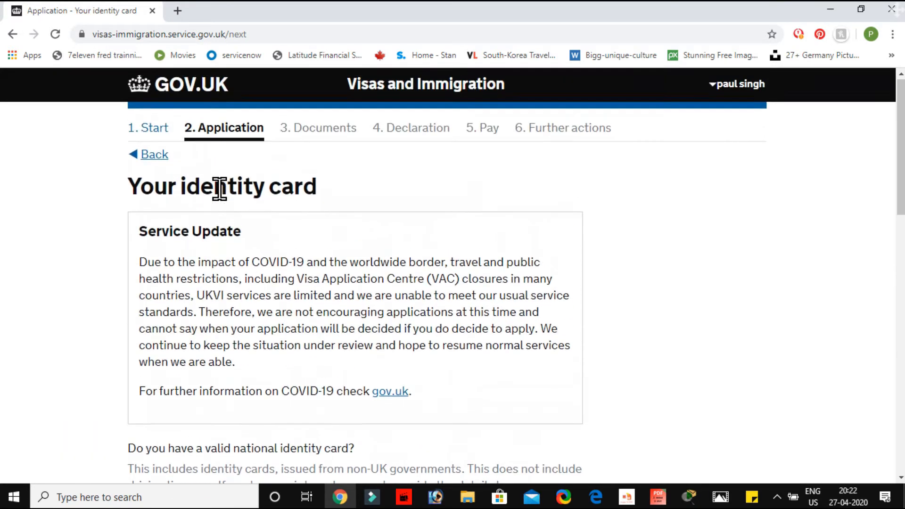
Answer "No" to having a valid national identity card and save the answer
{"action": "scroll", "coordinate": [220, 193], "scroll_direction": "down", "scroll_amount": 5}
{"action": "left_click", "coordinate": [219, 276]}
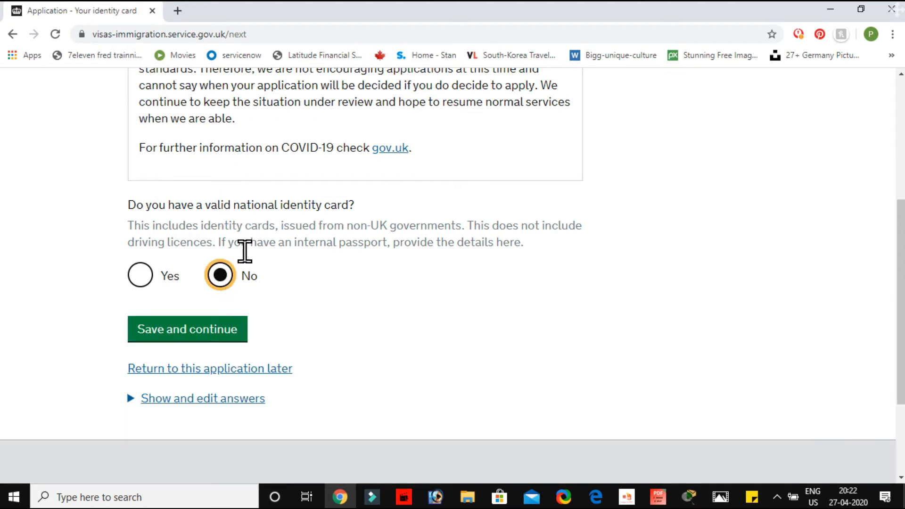
{"action": "left_click", "coordinate": [208, 330]}
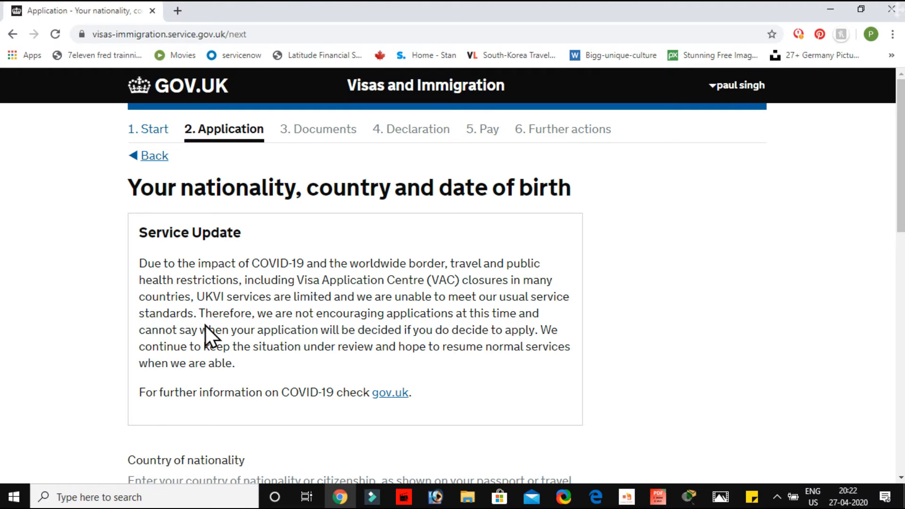
Examine which nationality, country of birth, place of birth and date of birth details the form requests
{"action": "scroll", "coordinate": [205, 326], "scroll_direction": "down", "scroll_amount": 2}
{"action": "scroll", "coordinate": [205, 327], "scroll_direction": "up", "scroll_amount": 1}
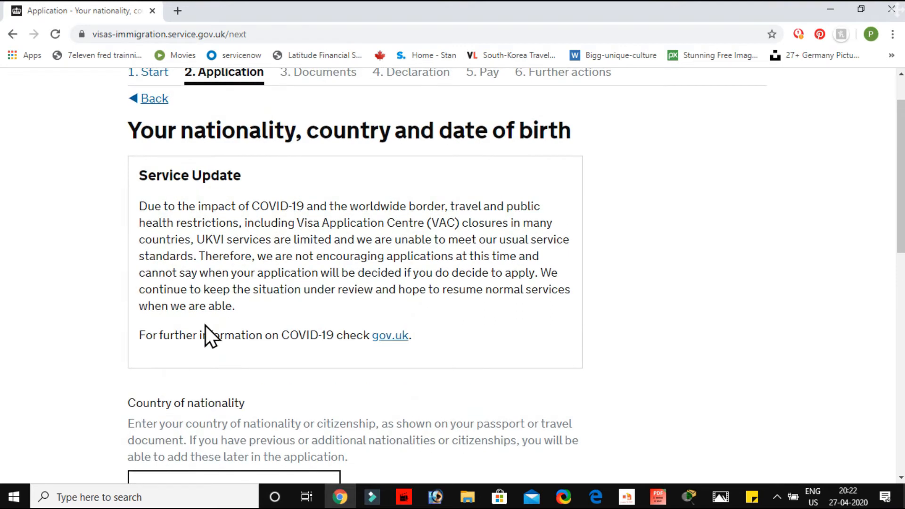
{"action": "scroll", "coordinate": [206, 326], "scroll_direction": "down", "scroll_amount": 5}
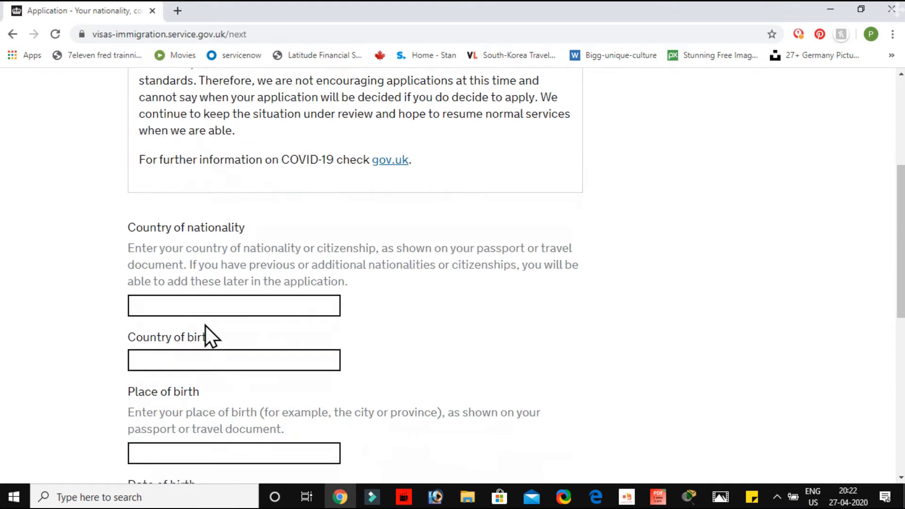
{"action": "scroll", "coordinate": [206, 326], "scroll_direction": "down", "scroll_amount": 1}
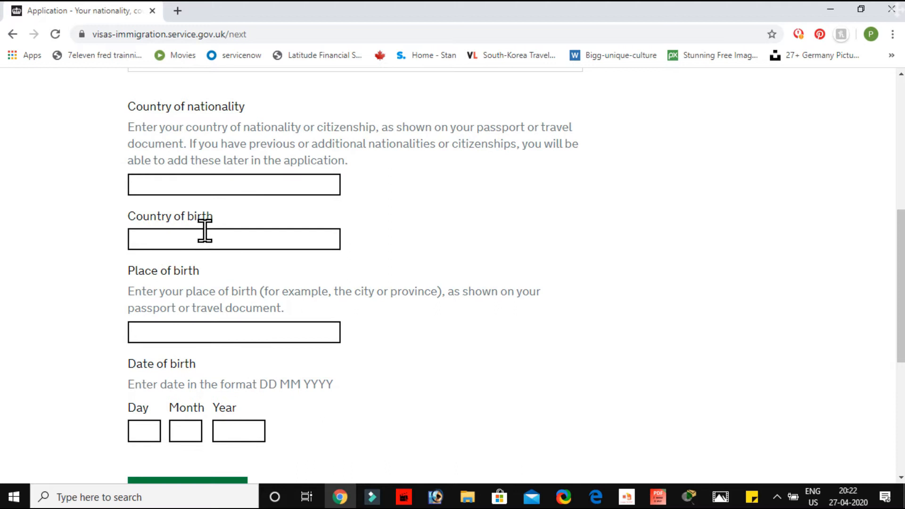
{"action": "left_click", "coordinate": [217, 185]}
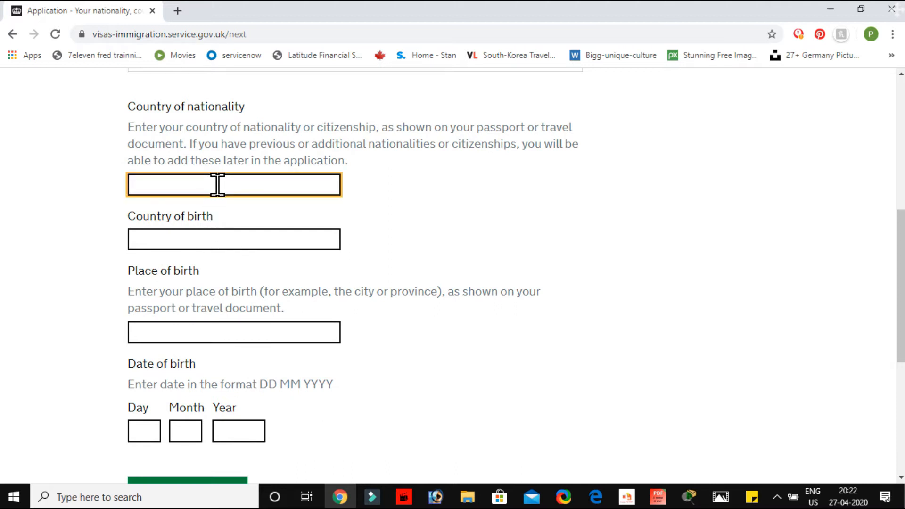
{"action": "left_click", "coordinate": [202, 237]}
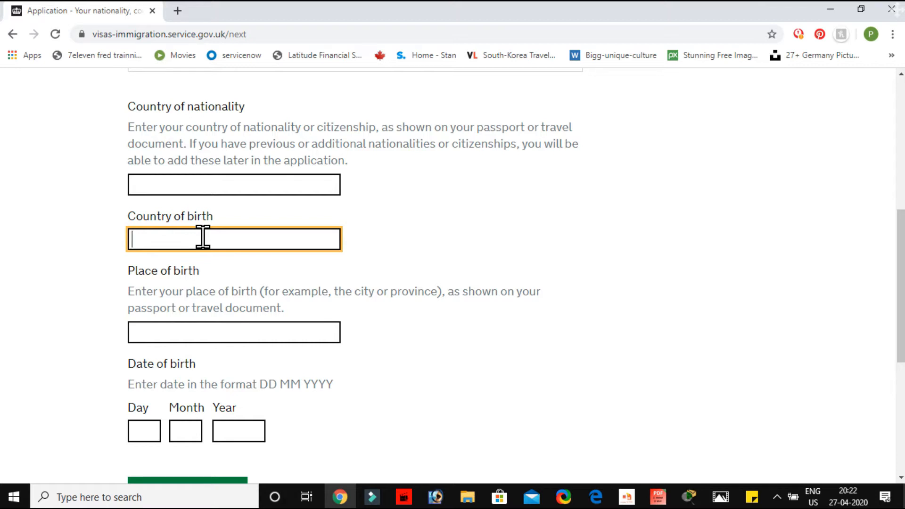
{"action": "scroll", "coordinate": [206, 329], "scroll_direction": "down", "scroll_amount": 3}
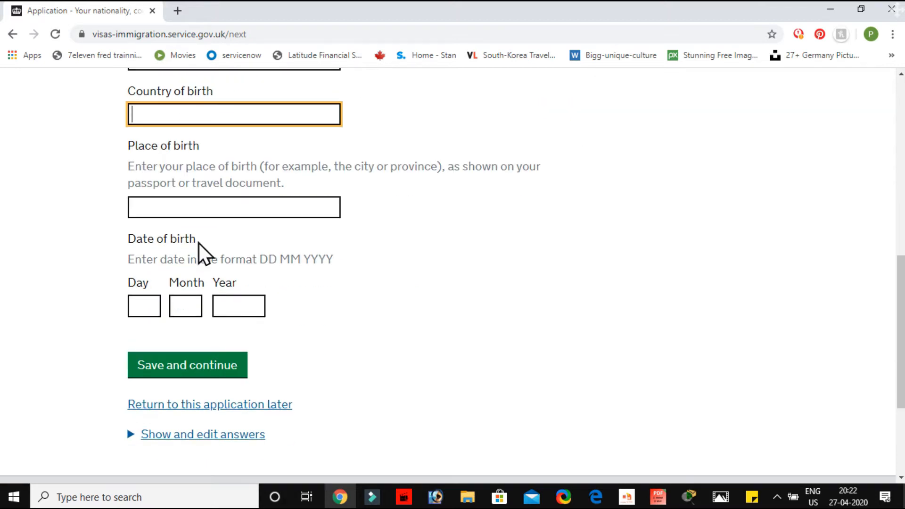
{"action": "left_click", "coordinate": [196, 204]}
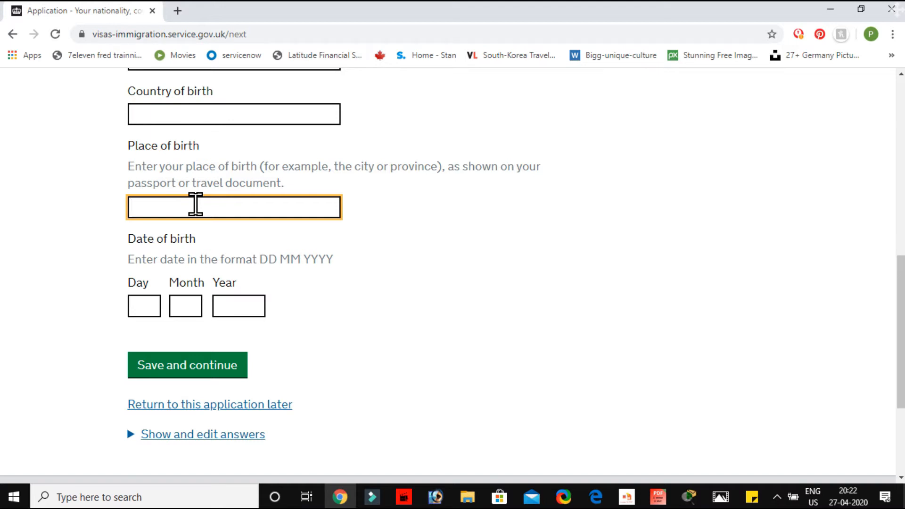
{"action": "left_click", "coordinate": [151, 302]}
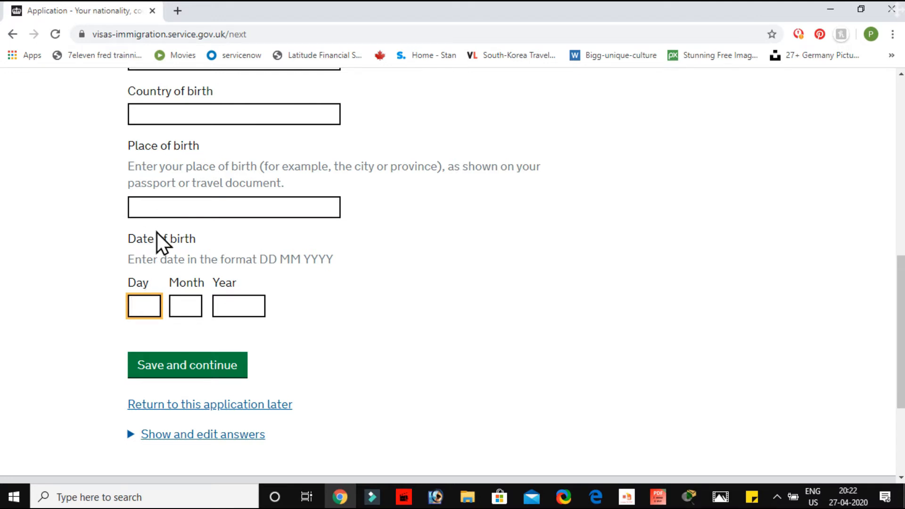
Set both the country of nationality and the country of birth to India
{"action": "scroll", "coordinate": [157, 236], "scroll_direction": "up", "scroll_amount": 3}
{"action": "left_click", "coordinate": [188, 211]}
{"action": "type", "text": "ind"}
{"action": "left_click", "coordinate": [190, 257]}
{"action": "left_click", "coordinate": [190, 266]}
{"action": "left_click_drag", "start_coordinate": [172, 319], "coordinate": [193, 302]}
{"action": "left_click", "coordinate": [188, 267]}
{"action": "type", "text": "ind"}
{"action": "left_click", "coordinate": [180, 306]}
Enter DELHI as the place of birth, fill in the applicant's date of birth and save the birth details
{"action": "left_click", "coordinate": [179, 360]}
{"action": "type", "text": "DELHI"}
{"action": "scroll", "coordinate": [177, 392], "scroll_direction": "down", "scroll_amount": 2}
{"action": "type", "text": "3\t6\t1987"}
{"action": "left_click", "coordinate": [206, 414]}
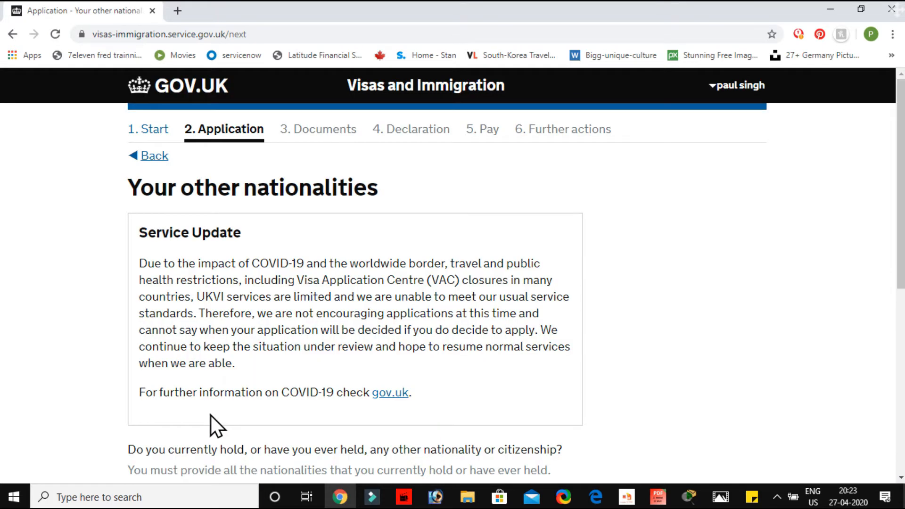
Answer "No" to holding or ever having held another nationality or citizenship and save the answer
{"action": "scroll", "coordinate": [211, 415], "scroll_direction": "down", "scroll_amount": 1}
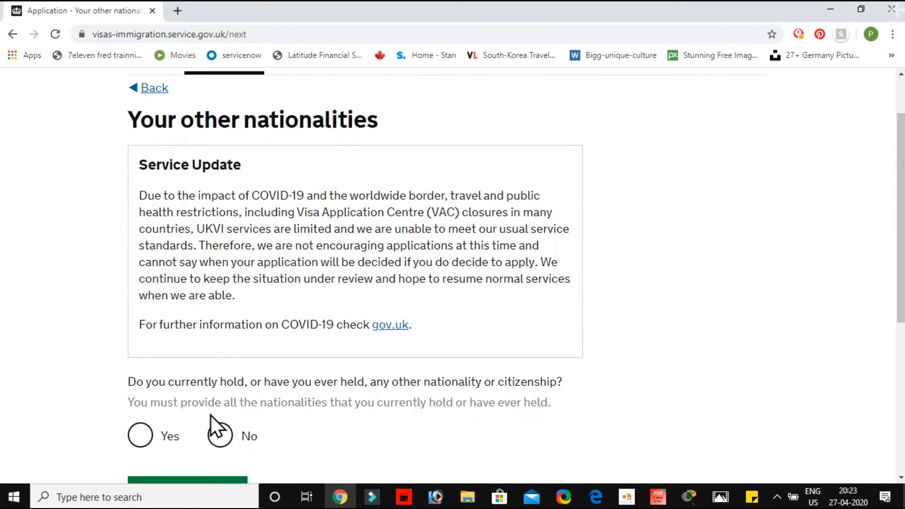
{"action": "scroll", "coordinate": [211, 415], "scroll_direction": "down", "scroll_amount": 3}
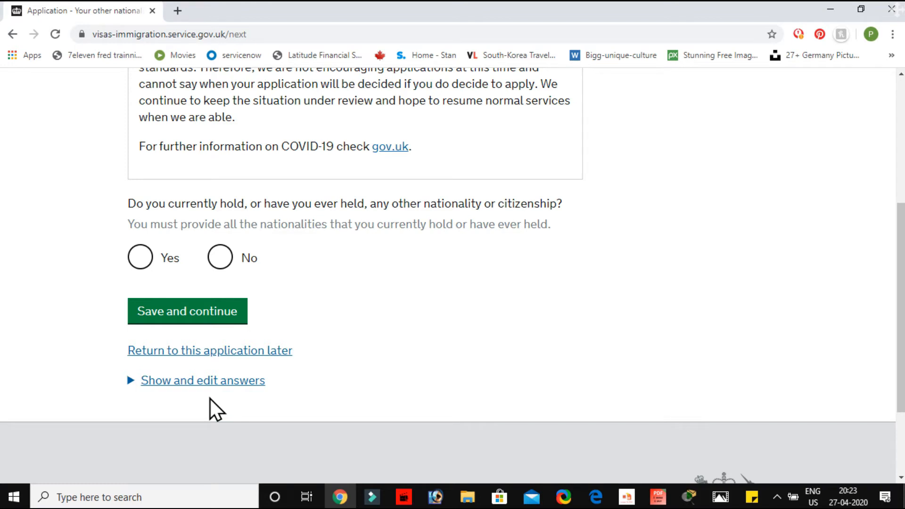
{"action": "left_click", "coordinate": [216, 262]}
{"action": "left_click", "coordinate": [191, 314]}
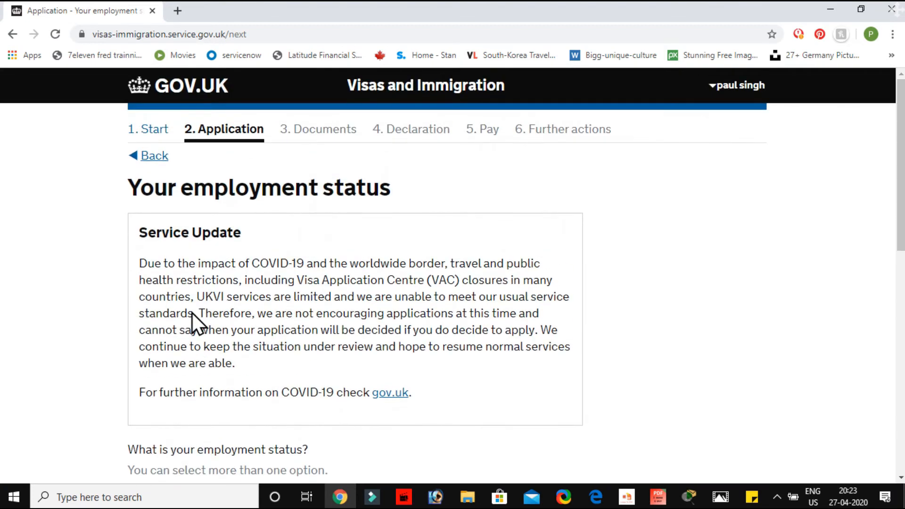
Select "Unemployed" as the employment status and save the answer
{"action": "scroll", "coordinate": [202, 248], "scroll_direction": "down", "scroll_amount": 5}
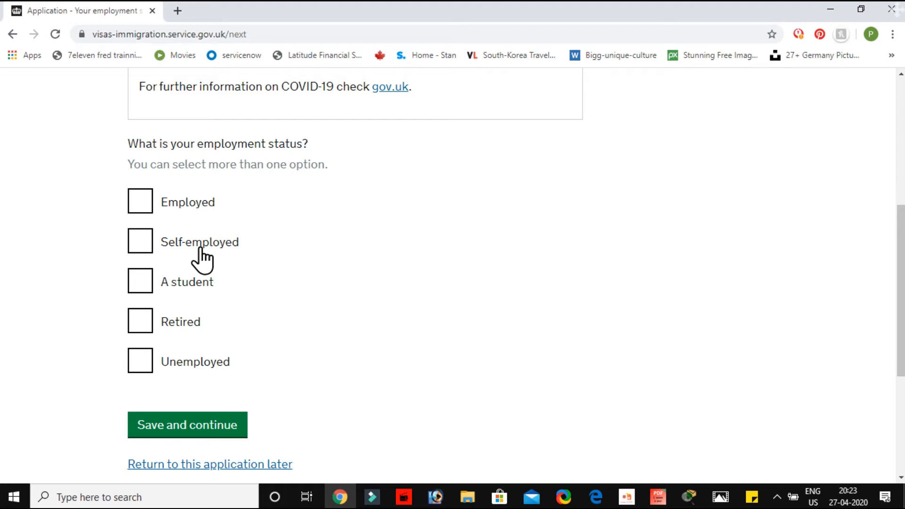
{"action": "left_click", "coordinate": [150, 367]}
{"action": "left_click", "coordinate": [183, 427]}
Declare savings of 15000 GBP as the only other income or savings and save the answer
{"action": "scroll", "coordinate": [186, 429], "scroll_direction": "up", "scroll_amount": 2}
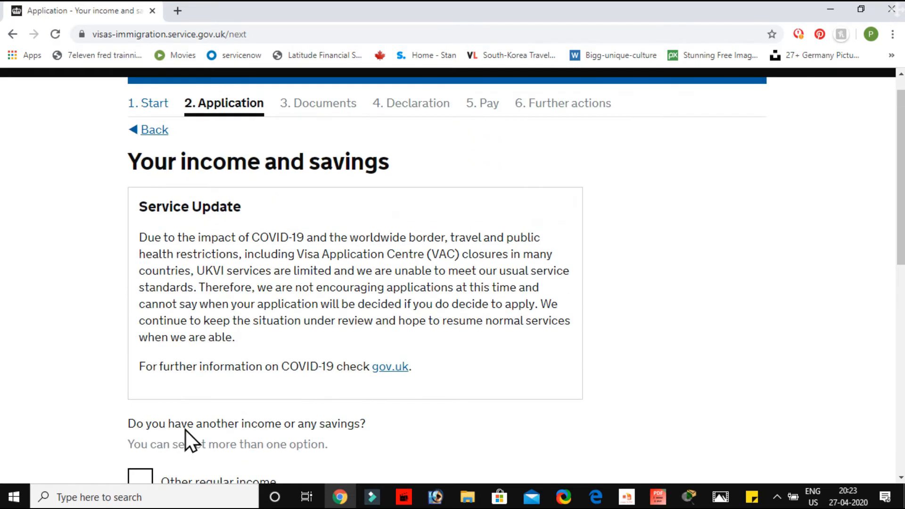
{"action": "scroll", "coordinate": [185, 429], "scroll_direction": "down", "scroll_amount": 3}
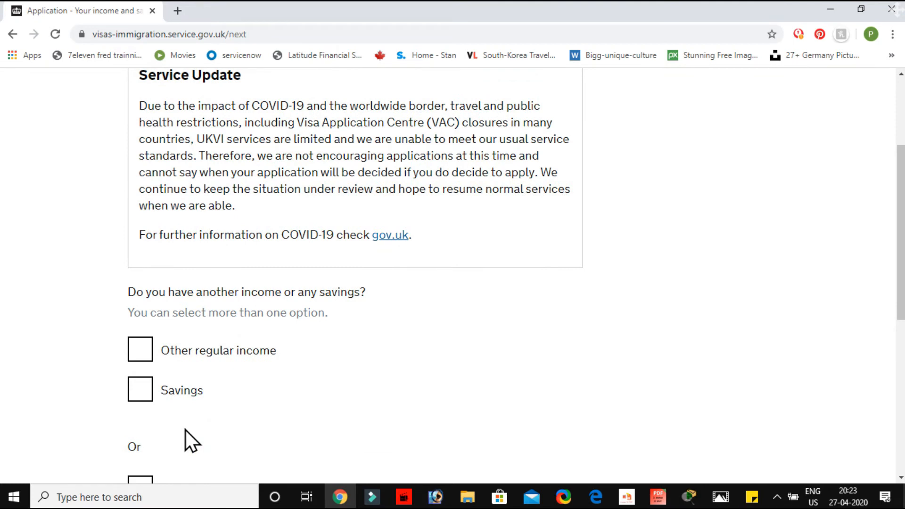
{"action": "scroll", "coordinate": [186, 429], "scroll_direction": "down", "scroll_amount": 3}
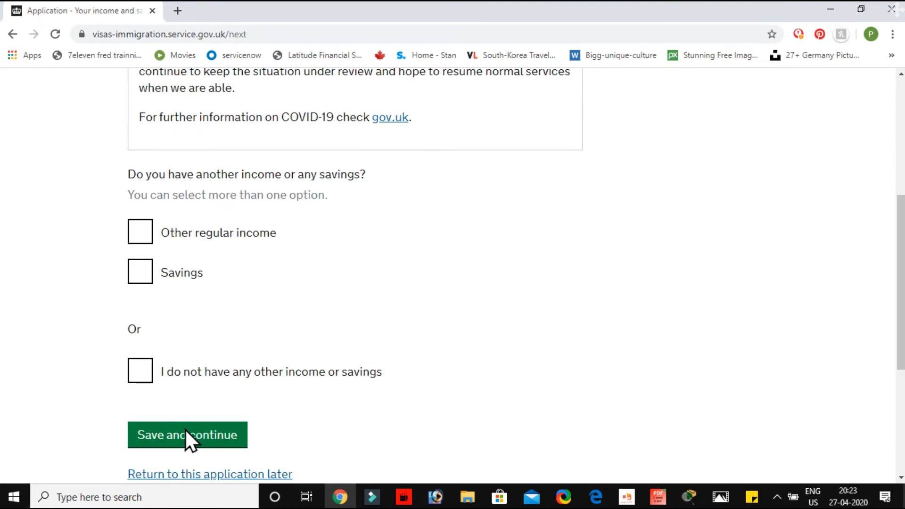
{"action": "left_click", "coordinate": [141, 273]}
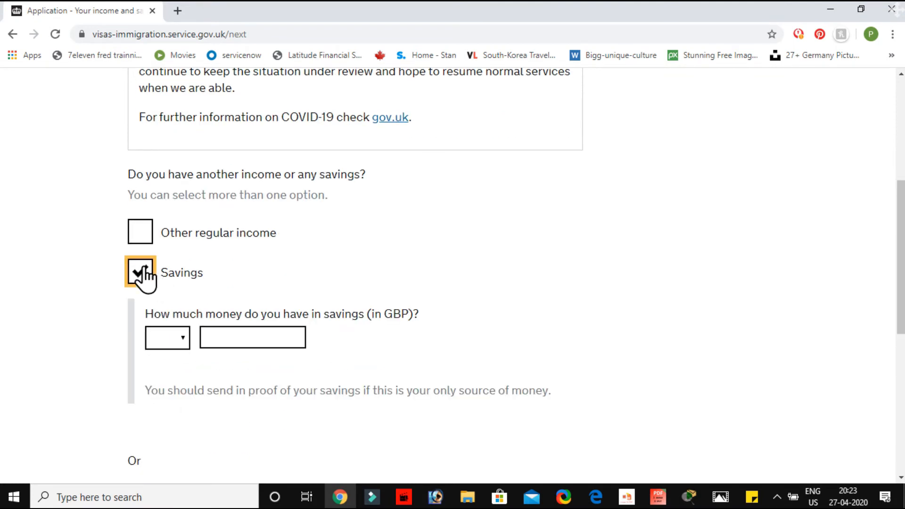
{"action": "left_click", "coordinate": [182, 337]}
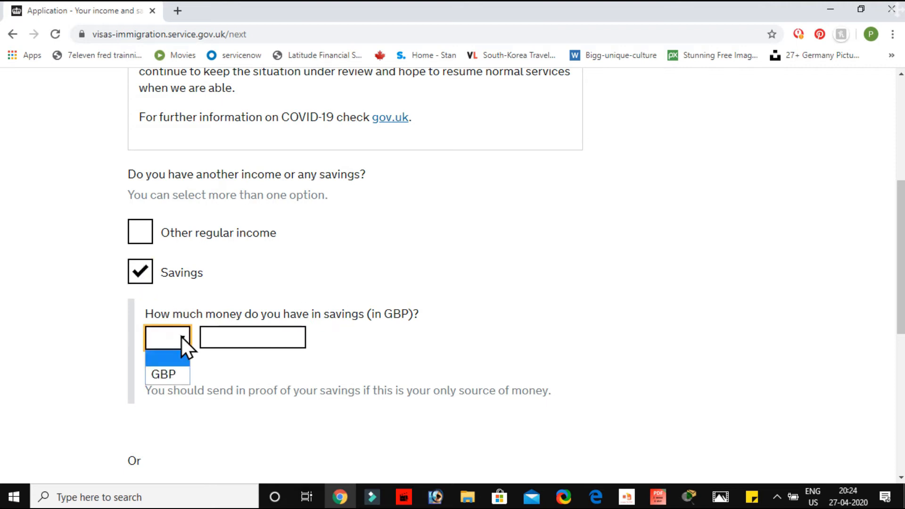
{"action": "left_click", "coordinate": [170, 380]}
{"action": "left_click", "coordinate": [253, 344]}
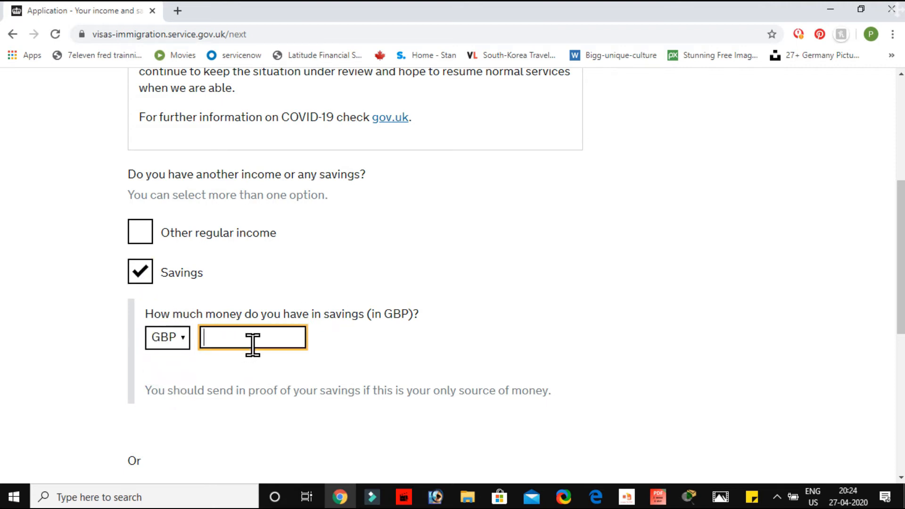
{"action": "type", "text": "15000"}
{"action": "scroll", "coordinate": [326, 401], "scroll_direction": "down", "scroll_amount": 5}
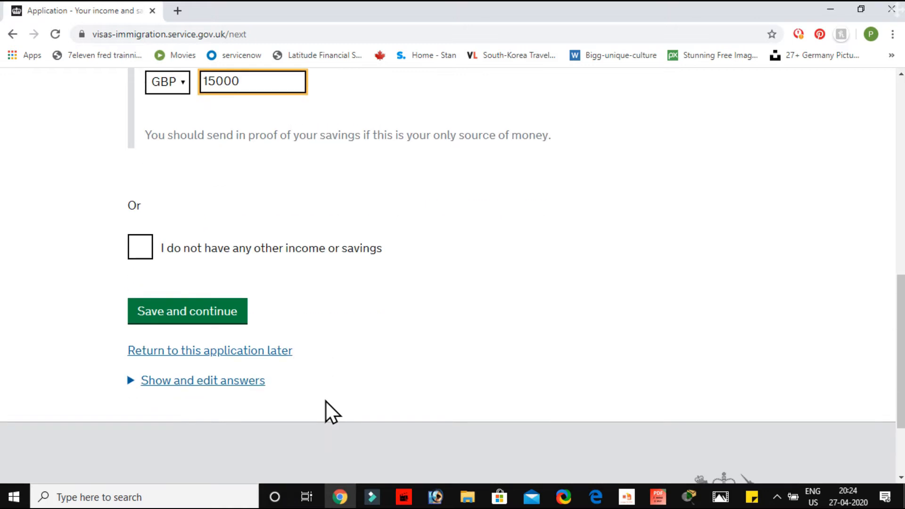
{"action": "scroll", "coordinate": [327, 401], "scroll_direction": "down", "scroll_amount": 1}
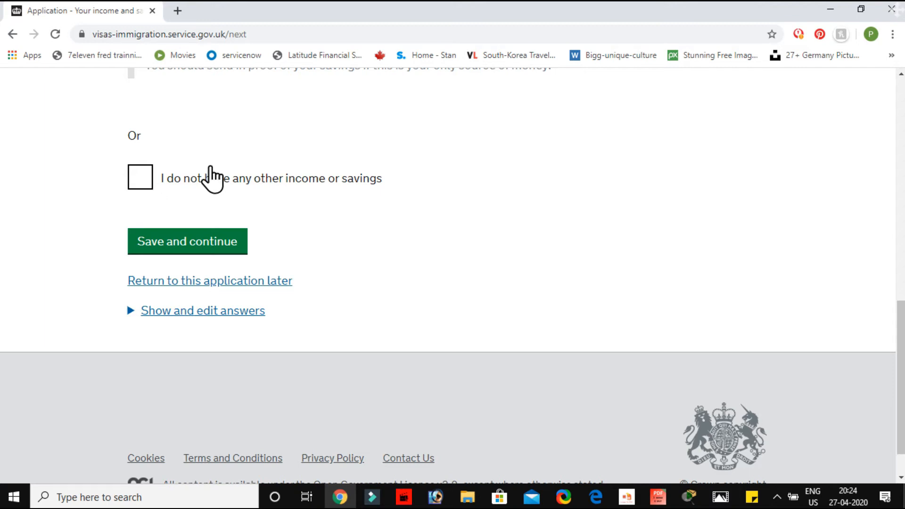
{"action": "left_click", "coordinate": [203, 238]}
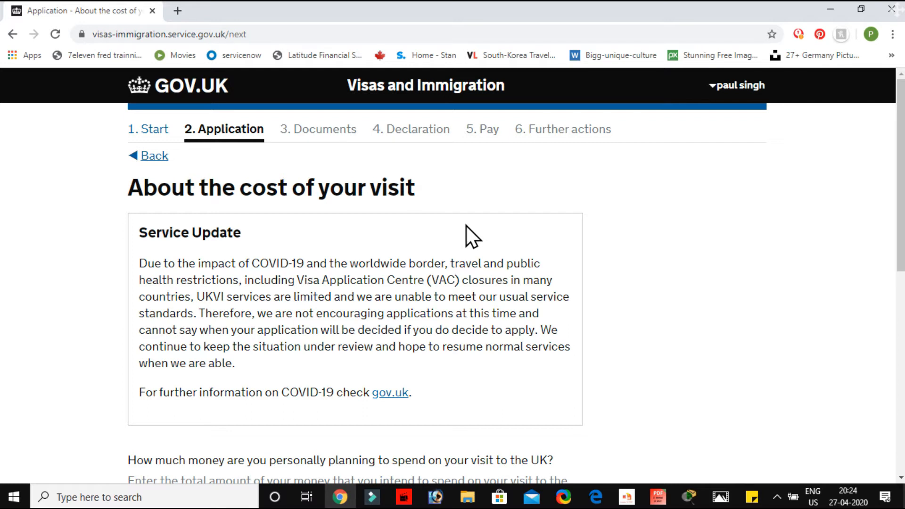
Enter 5000 GBP as the money personally planned for the UK visit and save the answer
{"action": "scroll", "coordinate": [466, 226], "scroll_direction": "down", "scroll_amount": 6}
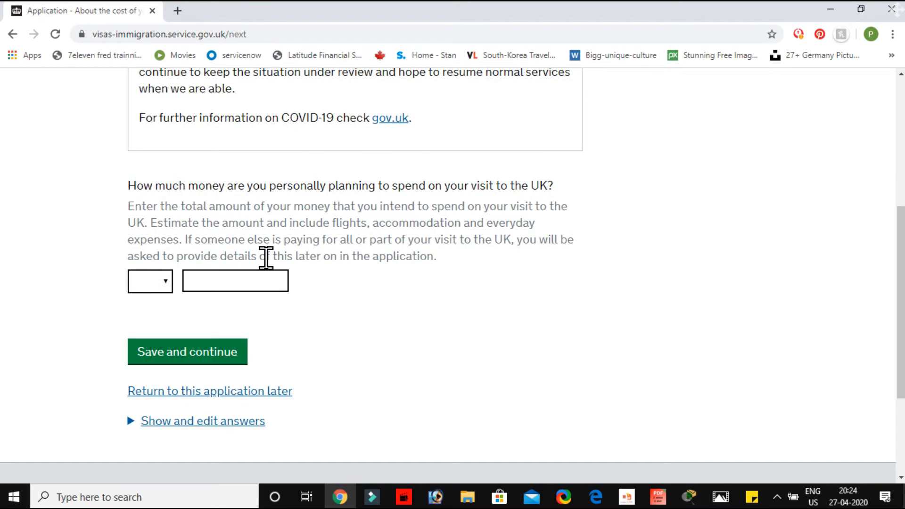
{"action": "left_click", "coordinate": [168, 283]}
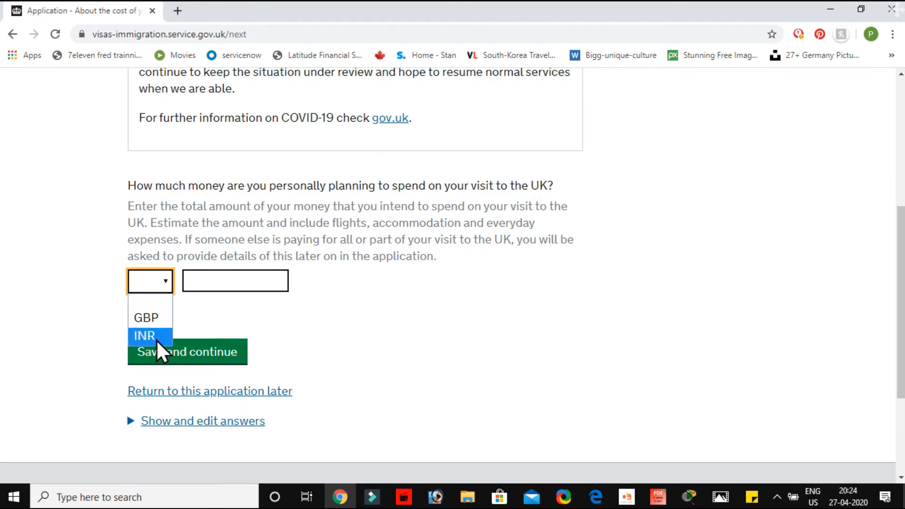
{"action": "left_click", "coordinate": [153, 318]}
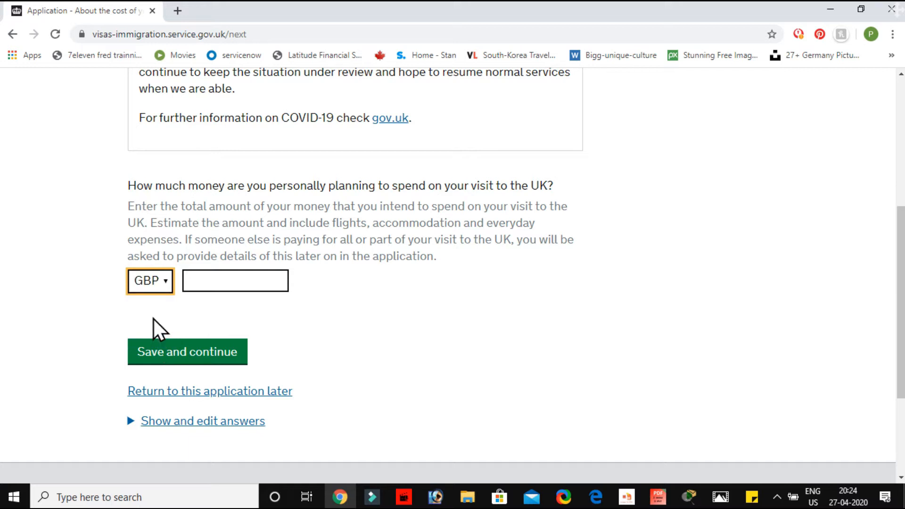
{"action": "left_click", "coordinate": [216, 276]}
{"action": "type", "text": "5000"}
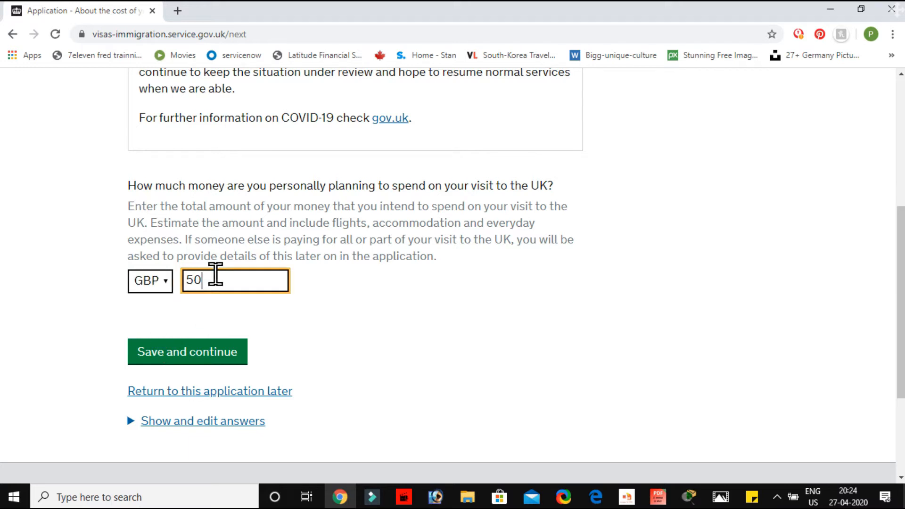
{"action": "left_click", "coordinate": [210, 360]}
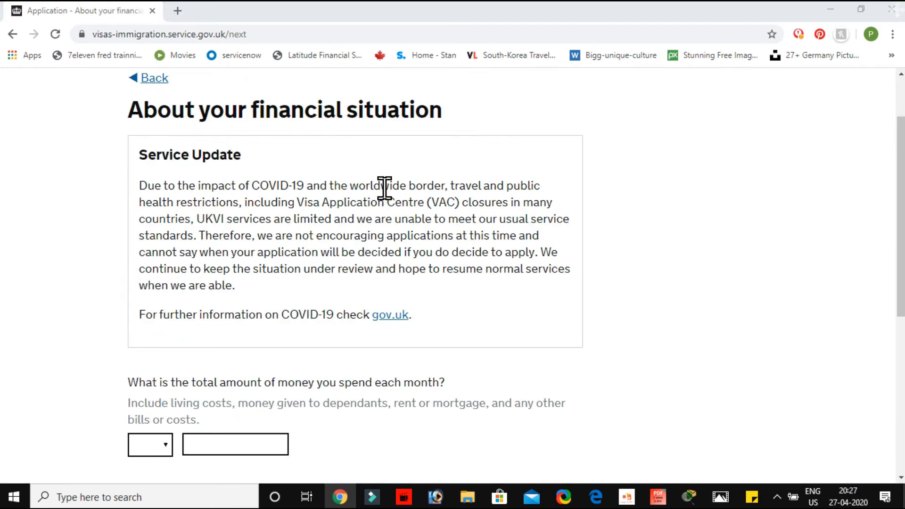
Enter 2000 GBP as the total amount spent each month and save the answer
{"action": "scroll", "coordinate": [384, 188], "scroll_direction": "down", "scroll_amount": 5}
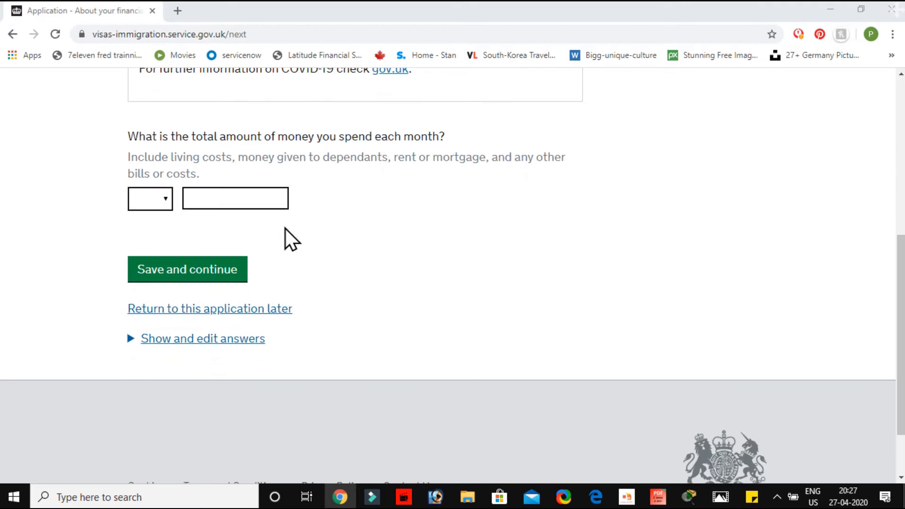
{"action": "left_click", "coordinate": [164, 202]}
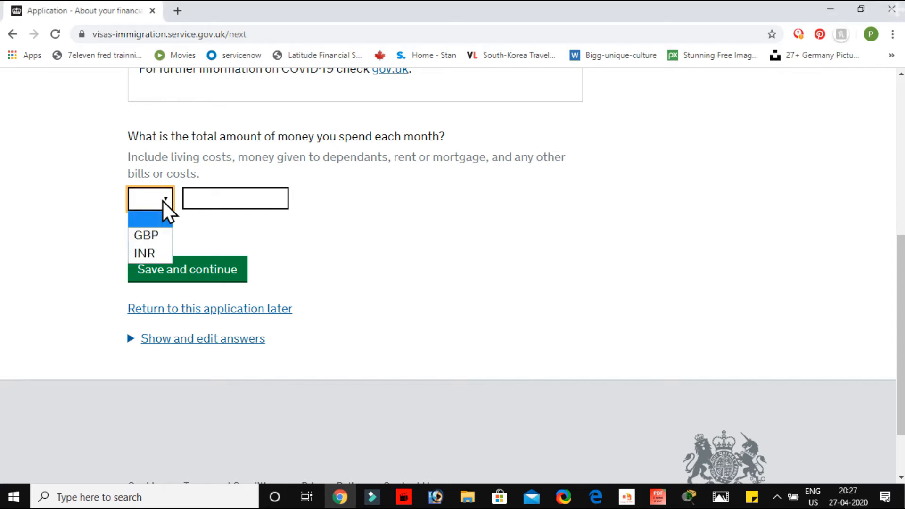
{"action": "left_click", "coordinate": [160, 236]}
{"action": "left_click", "coordinate": [219, 194]}
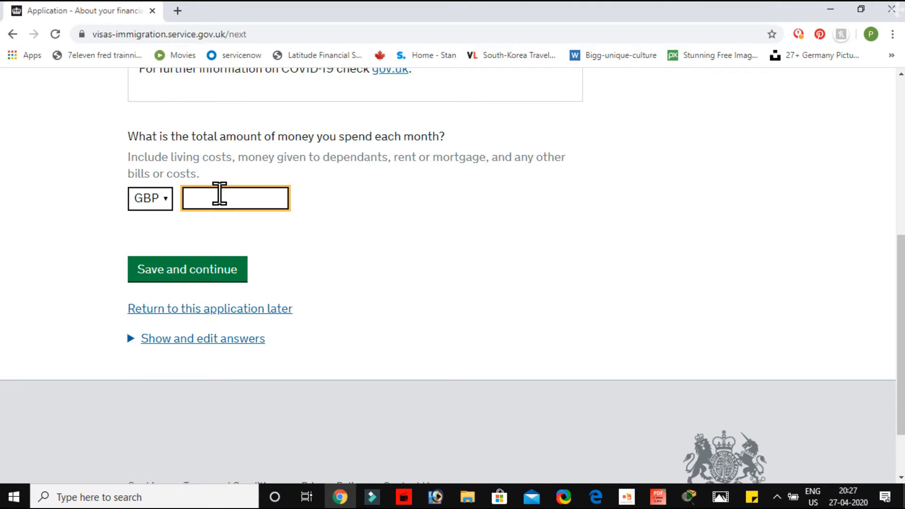
{"action": "type", "text": "2000"}
{"action": "left_click", "coordinate": [206, 272]}
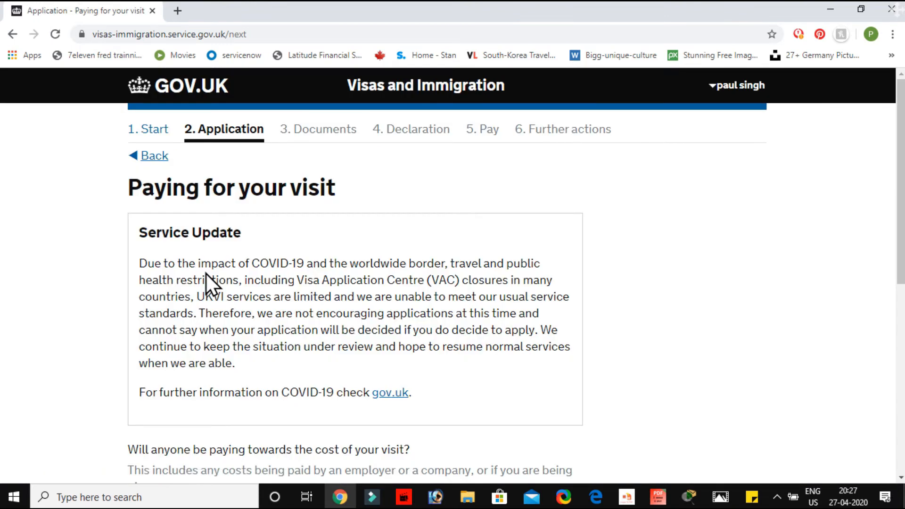
Answer "No" to whether anyone will be paying towards the cost of the visit
{"action": "scroll", "coordinate": [206, 273], "scroll_direction": "down", "scroll_amount": 2}
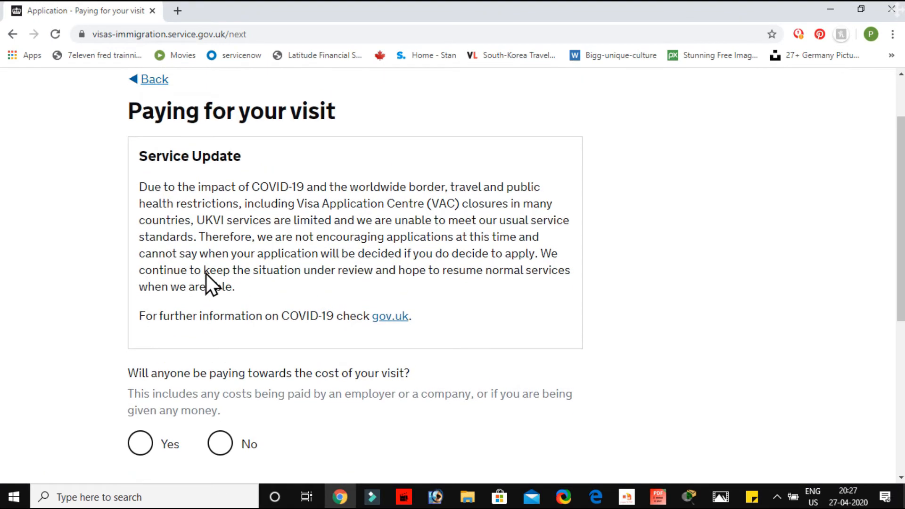
{"action": "scroll", "coordinate": [205, 273], "scroll_direction": "down", "scroll_amount": 2}
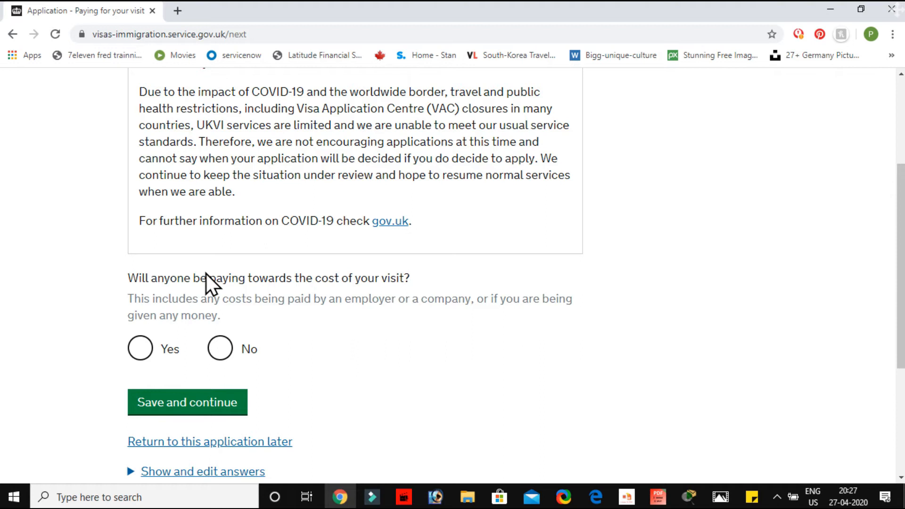
{"action": "scroll", "coordinate": [206, 273], "scroll_direction": "down", "scroll_amount": 3}
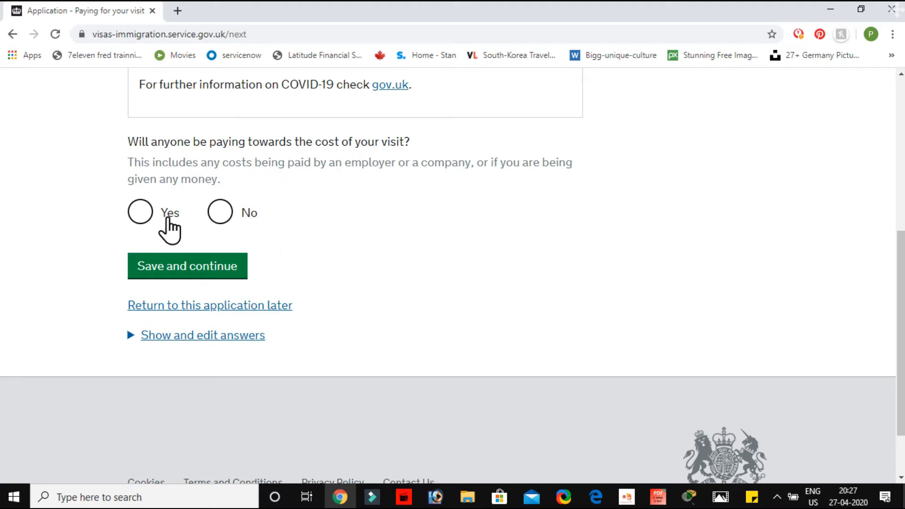
{"action": "left_click", "coordinate": [219, 222]}
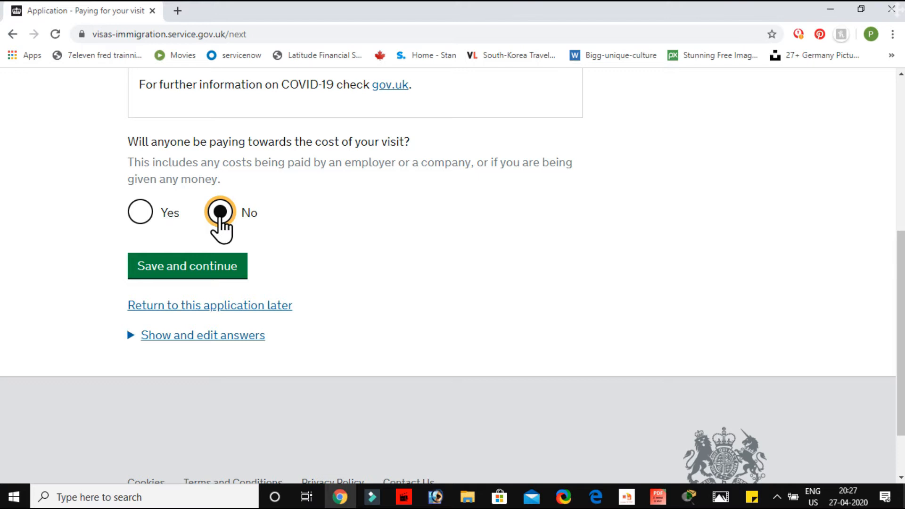
Save the answer about who pays for the visit and enter 20 08 2020 as the planned UK arrival date
{"action": "left_click", "coordinate": [193, 269]}
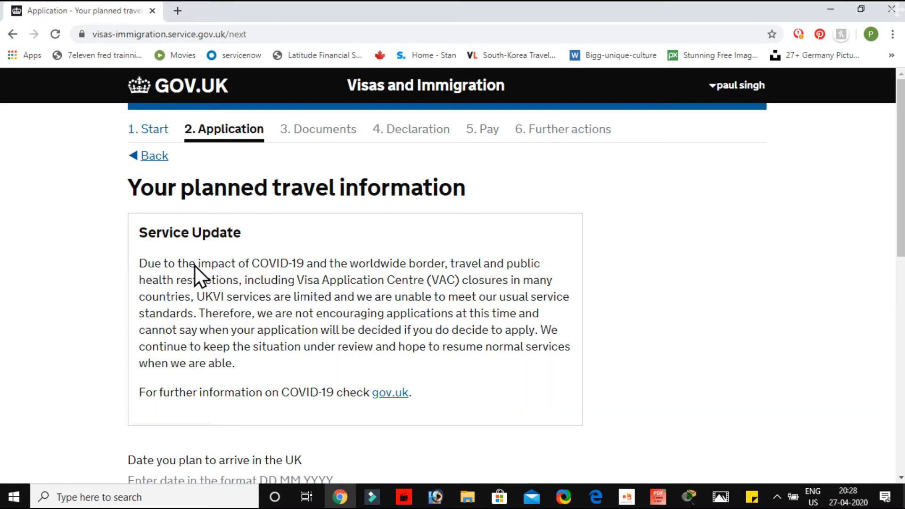
{"action": "scroll", "coordinate": [195, 265], "scroll_direction": "down", "scroll_amount": 1}
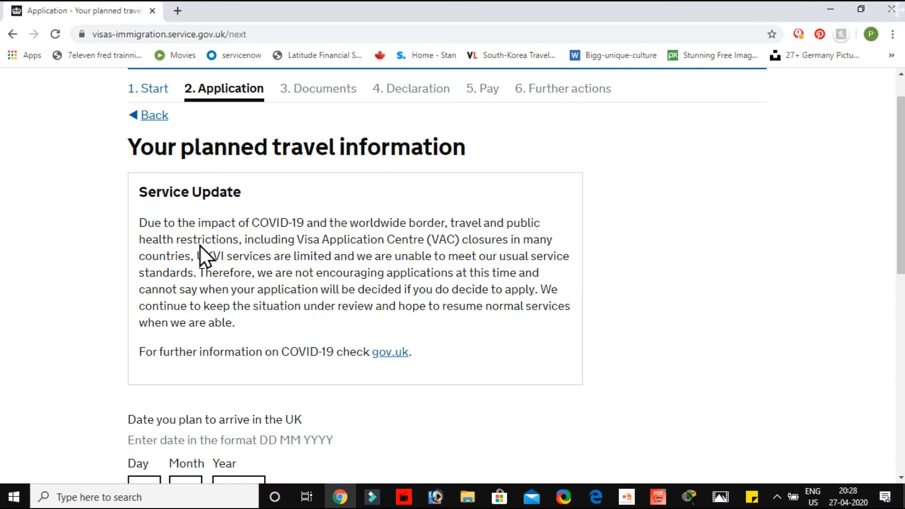
{"action": "scroll", "coordinate": [200, 246], "scroll_direction": "down", "scroll_amount": 6}
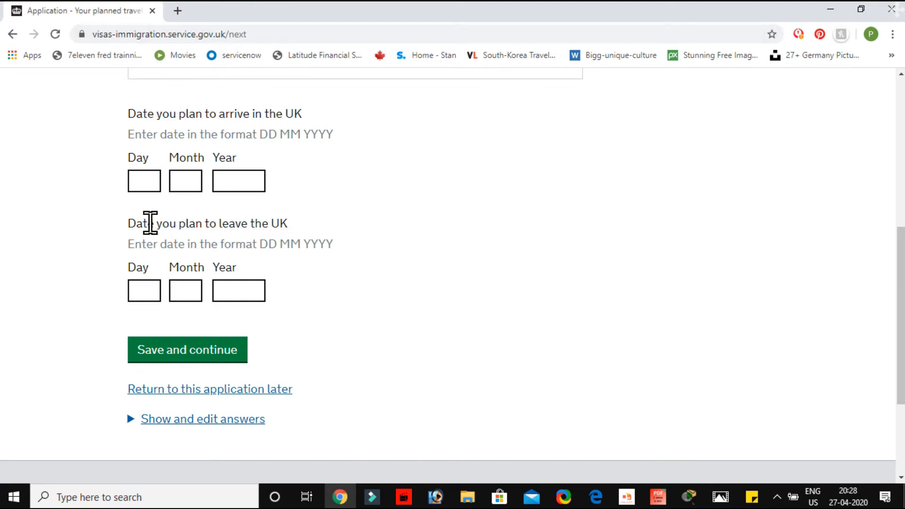
{"action": "left_click", "coordinate": [147, 182]}
{"action": "left_click", "coordinate": [147, 295]}
{"action": "left_click", "coordinate": [146, 180]}
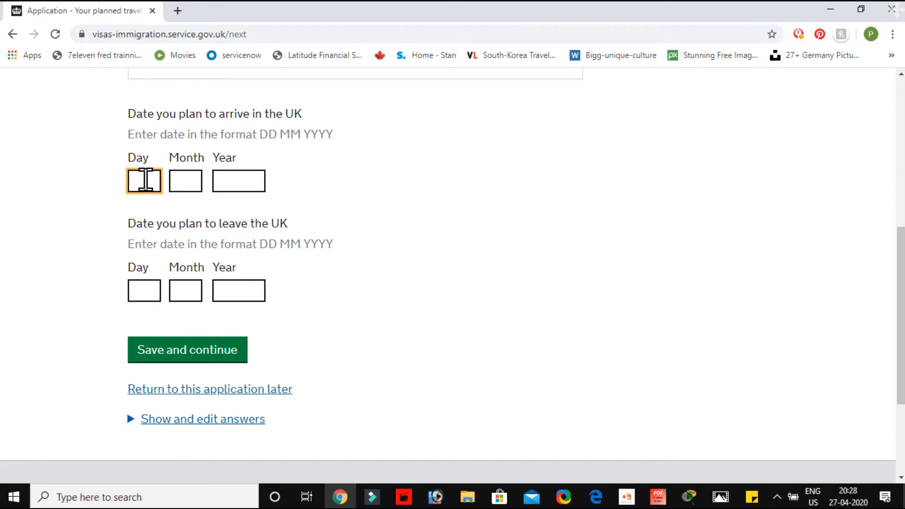
{"action": "type", "text": "20"}
{"action": "key", "text": "Tab"}
{"action": "type", "text": "05"}
{"action": "key", "text": "Tab"}
{"action": "type", "text": "2020"}
{"action": "left_click", "coordinate": [197, 180]}
{"action": "key", "text": "BackSpace"}
{"action": "type", "text": "8"}
Enter 20 09 2020 as the date planned to leave the UK and save the travel dates
{"action": "left_click", "coordinate": [142, 292]}
{"action": "type", "text": "20"}
{"action": "left_click", "coordinate": [225, 294]}
{"action": "type", "text": "2020"}
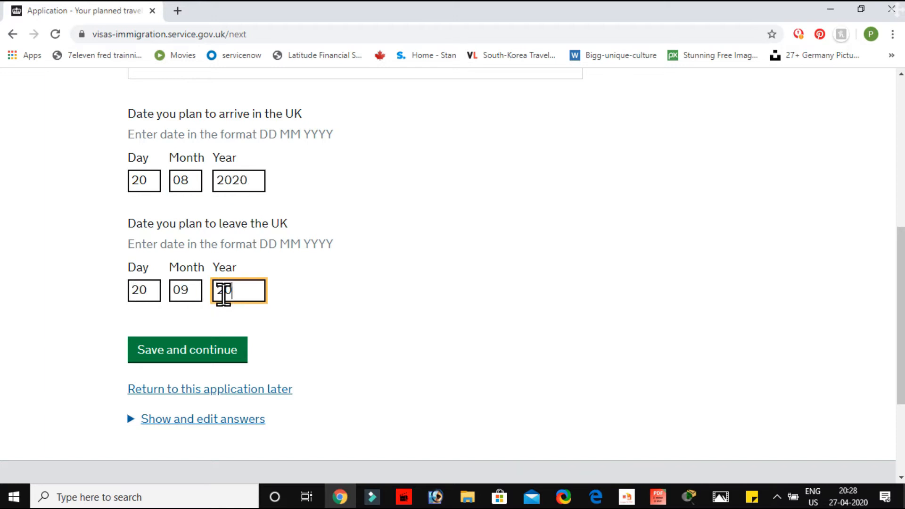
{"action": "left_click", "coordinate": [222, 349]}
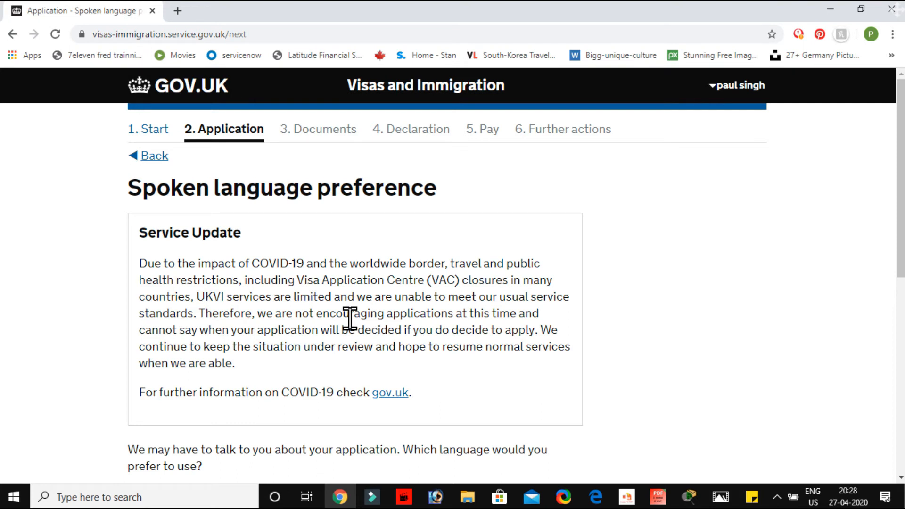
Choose English as the preferred spoken language for discussing the application and save the answer
{"action": "scroll", "coordinate": [350, 318], "scroll_direction": "down", "scroll_amount": 6}
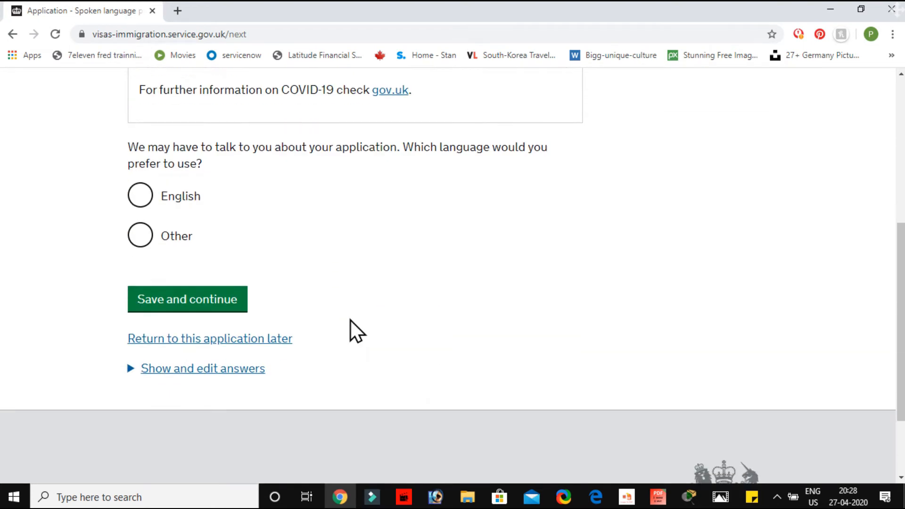
{"action": "left_click", "coordinate": [141, 204]}
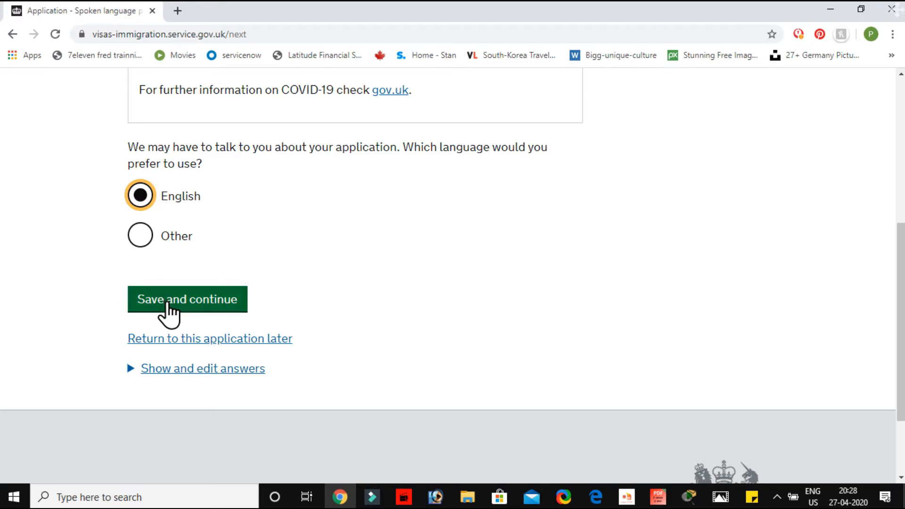
{"action": "left_click", "coordinate": [168, 305]}
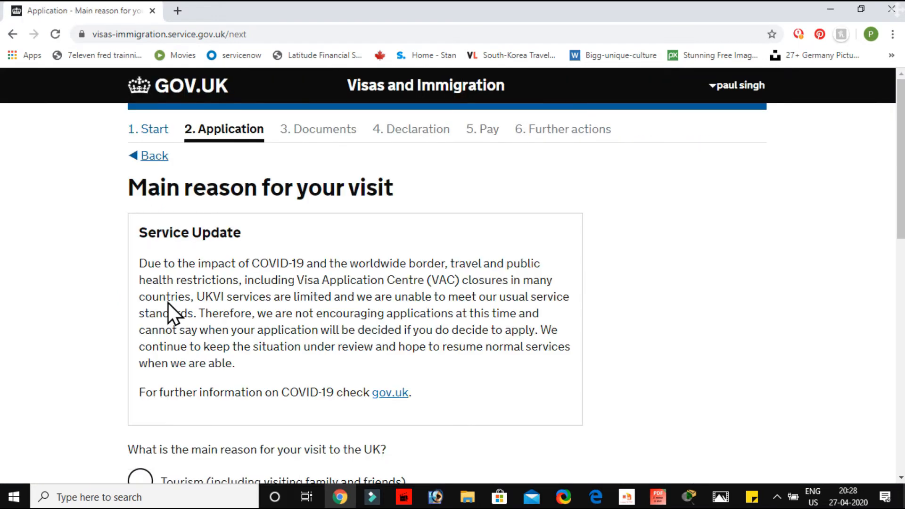
Choose "Tourism (including visiting family and friends)" as the main reason for the UK visit and save the answer
{"action": "scroll", "coordinate": [167, 303], "scroll_direction": "down", "scroll_amount": 2}
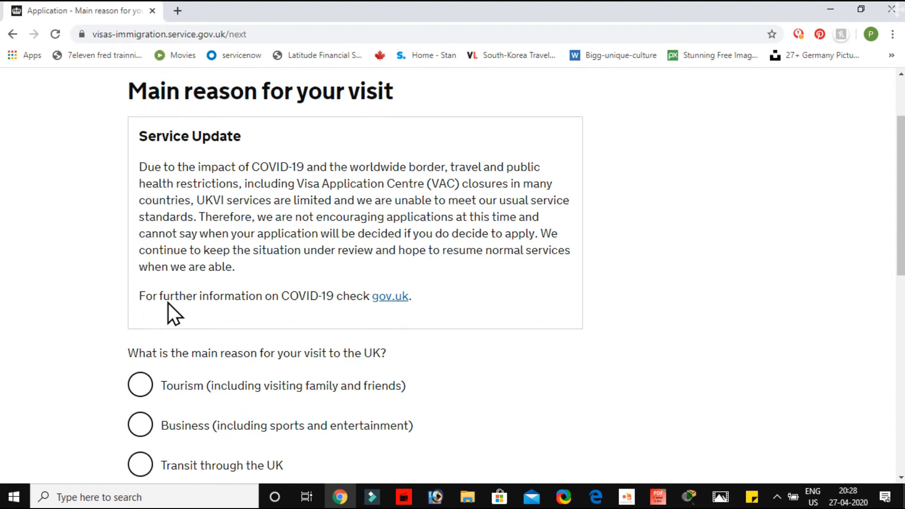
{"action": "scroll", "coordinate": [168, 304], "scroll_direction": "up", "scroll_amount": 1}
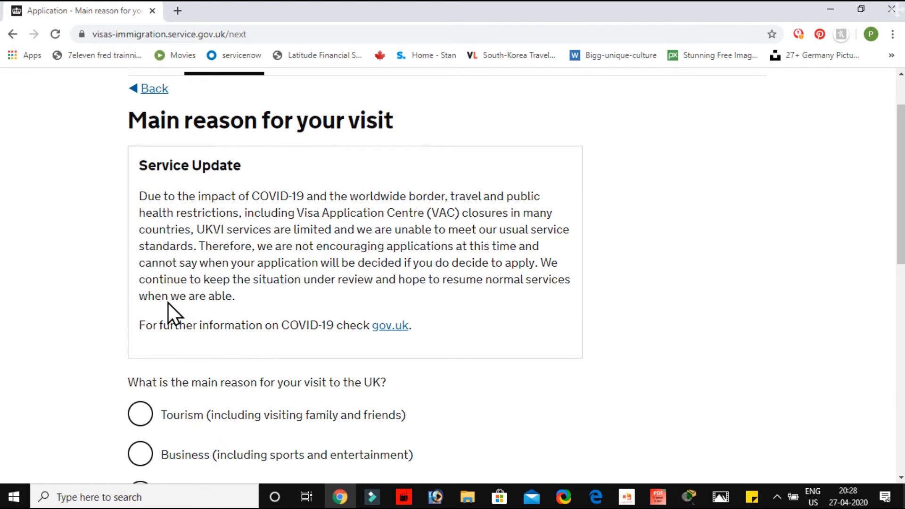
{"action": "scroll", "coordinate": [168, 304], "scroll_direction": "down", "scroll_amount": 2}
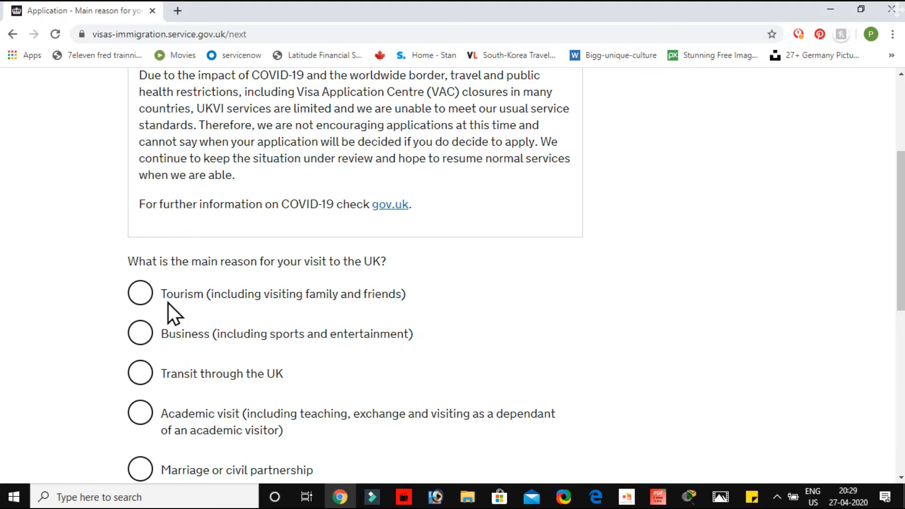
{"action": "scroll", "coordinate": [168, 303], "scroll_direction": "down", "scroll_amount": 2}
{"action": "left_click", "coordinate": [140, 176]}
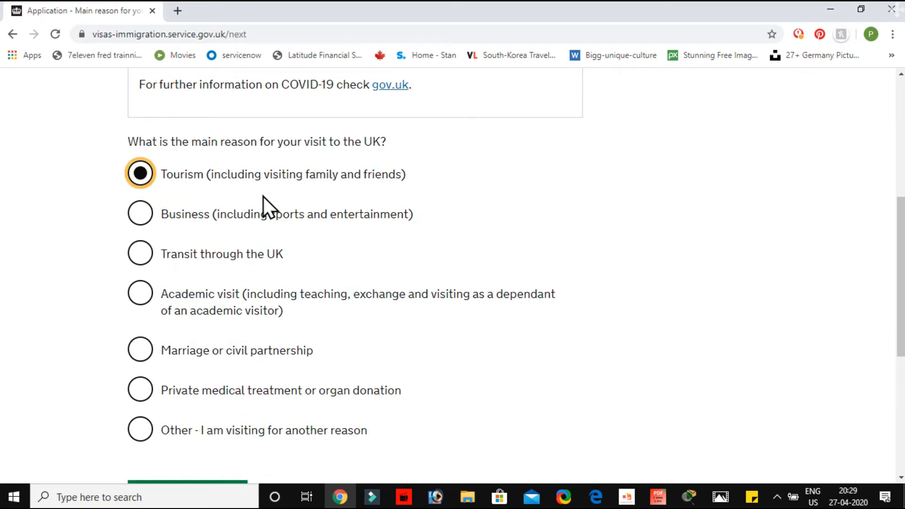
{"action": "scroll", "coordinate": [238, 330], "scroll_direction": "down", "scroll_amount": 3}
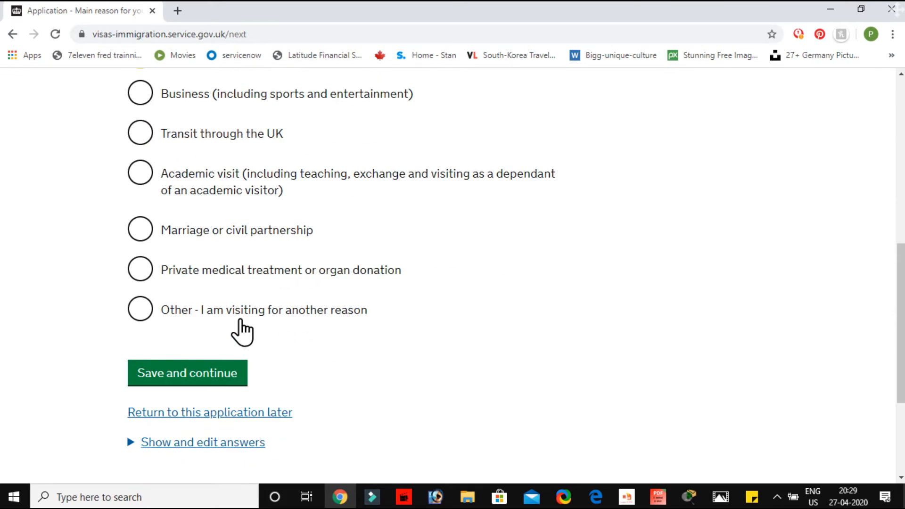
{"action": "scroll", "coordinate": [238, 330], "scroll_direction": "up", "scroll_amount": 1}
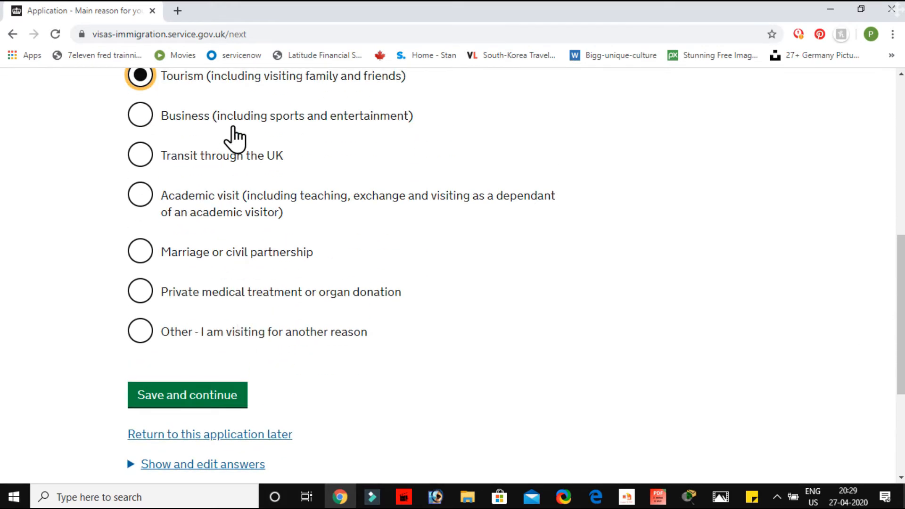
{"action": "scroll", "coordinate": [253, 142], "scroll_direction": "up", "scroll_amount": 2}
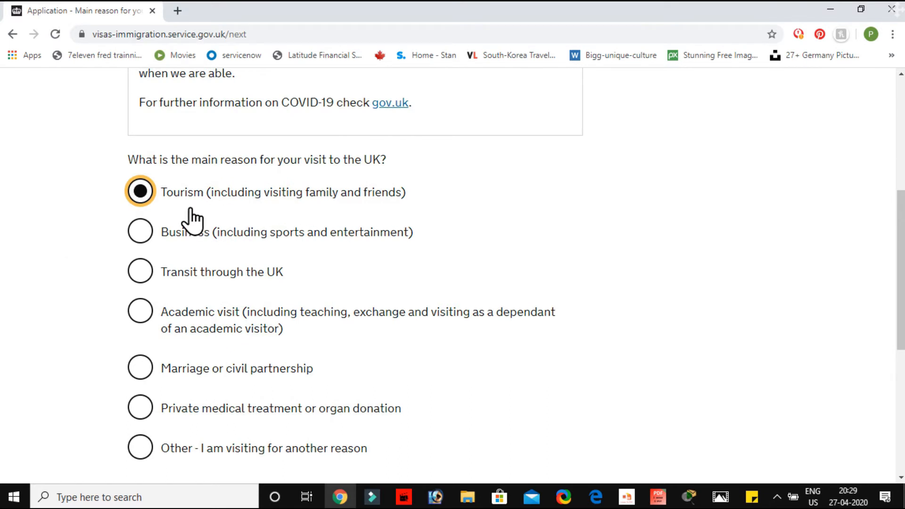
{"action": "scroll", "coordinate": [233, 384], "scroll_direction": "down", "scroll_amount": 4}
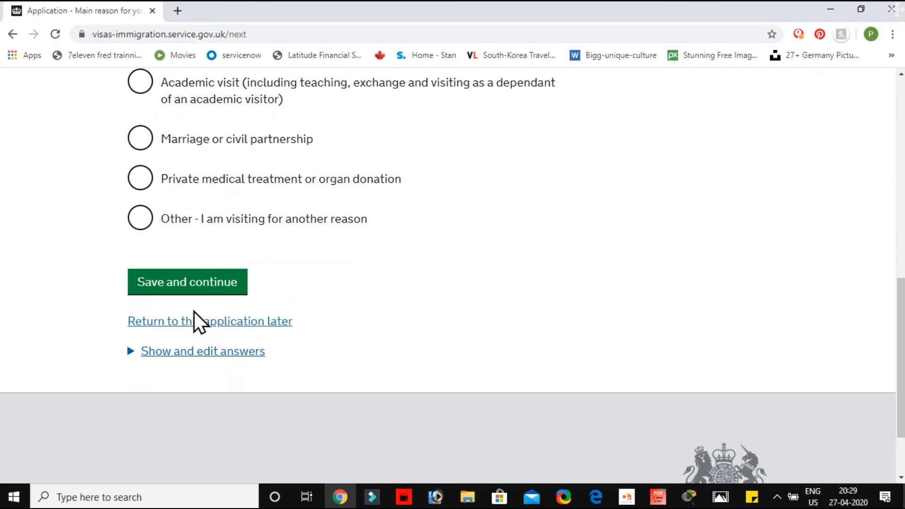
{"action": "left_click", "coordinate": [184, 283]}
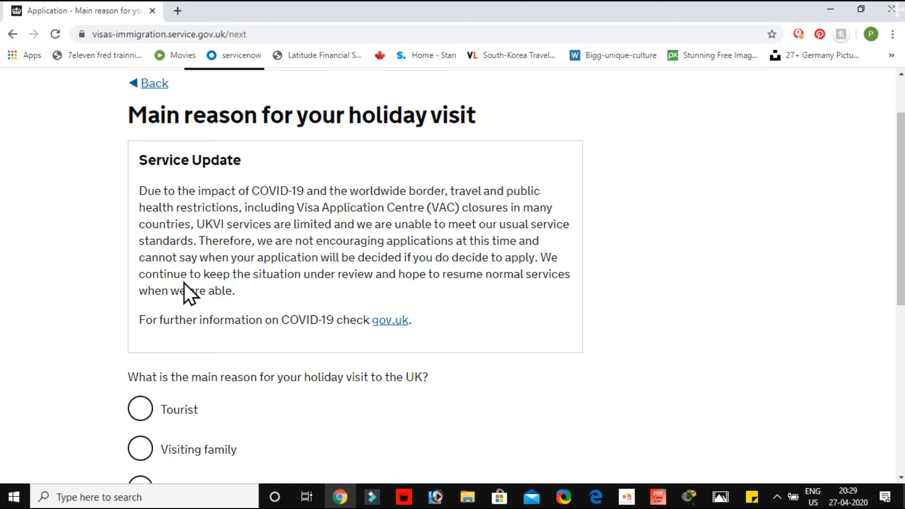
Choose "Tourist" as the main reason for the holiday visit and save the answer
{"action": "scroll", "coordinate": [184, 283], "scroll_direction": "down", "scroll_amount": 4}
{"action": "left_click", "coordinate": [141, 173]}
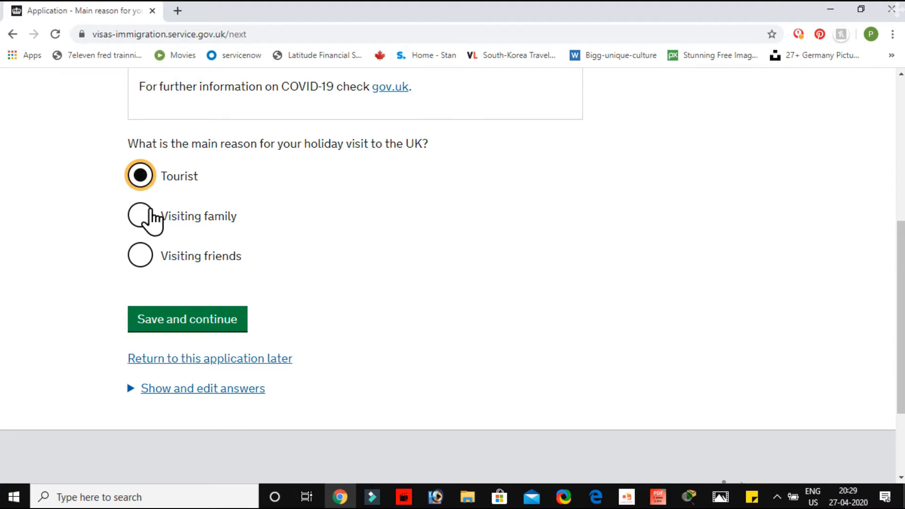
{"action": "left_click", "coordinate": [182, 318]}
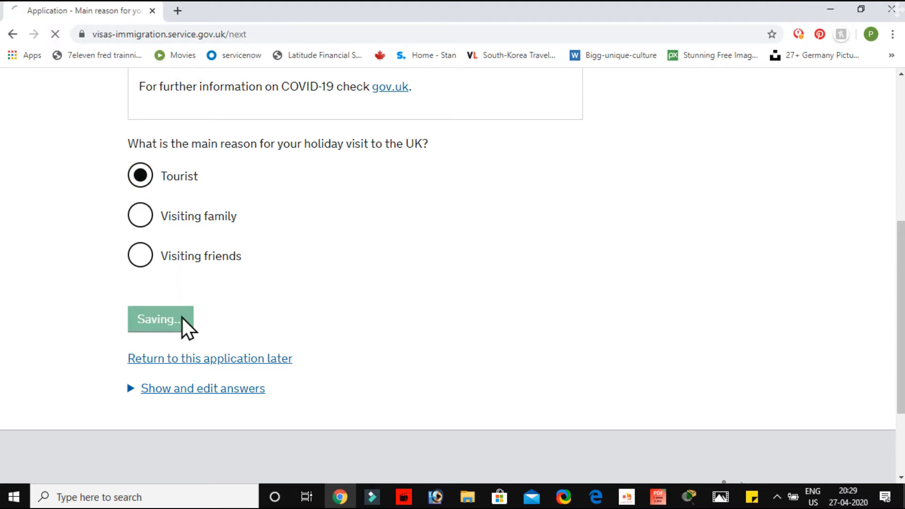
Describe the purpose and planned activities of the trip as "1. BEN TOWER" and save the answer
{"action": "scroll", "coordinate": [182, 317], "scroll_direction": "up", "scroll_amount": 1}
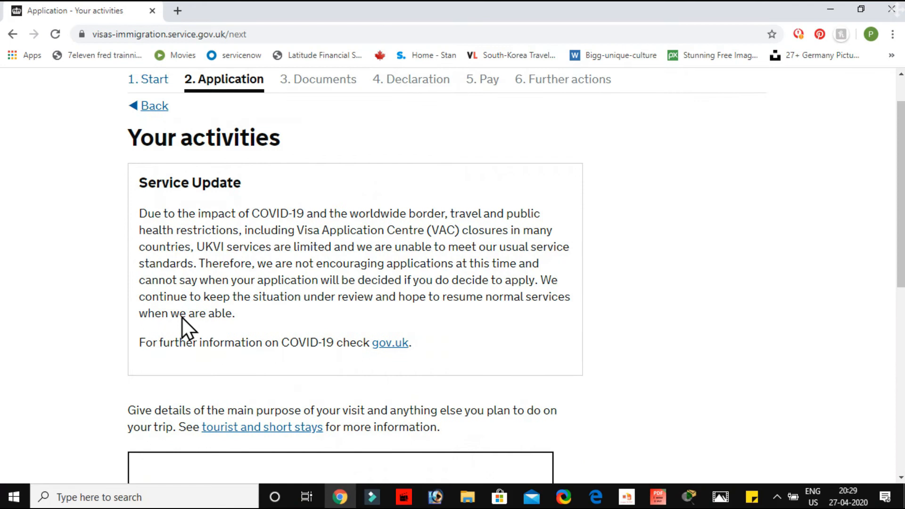
{"action": "scroll", "coordinate": [182, 317], "scroll_direction": "down", "scroll_amount": 4}
{"action": "scroll", "coordinate": [182, 317], "scroll_direction": "up", "scroll_amount": 4}
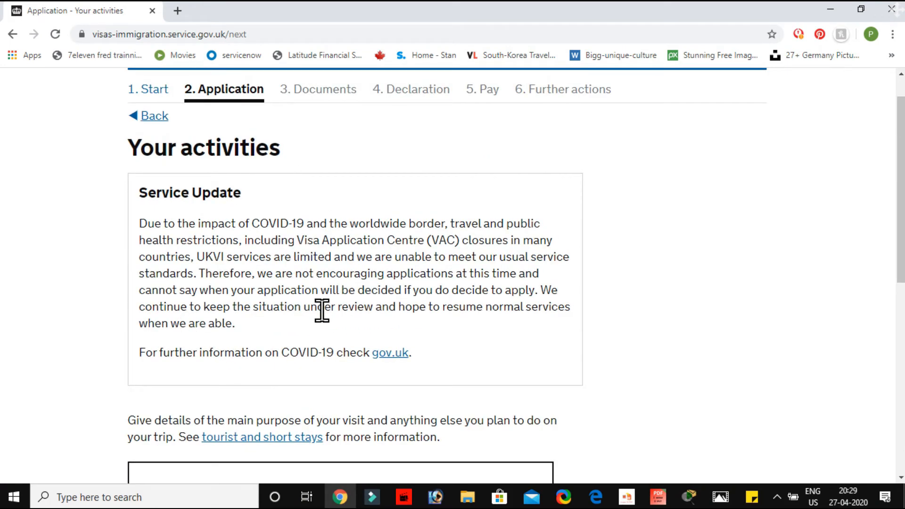
{"action": "scroll", "coordinate": [323, 311], "scroll_direction": "down", "scroll_amount": 5}
{"action": "left_click", "coordinate": [236, 267]}
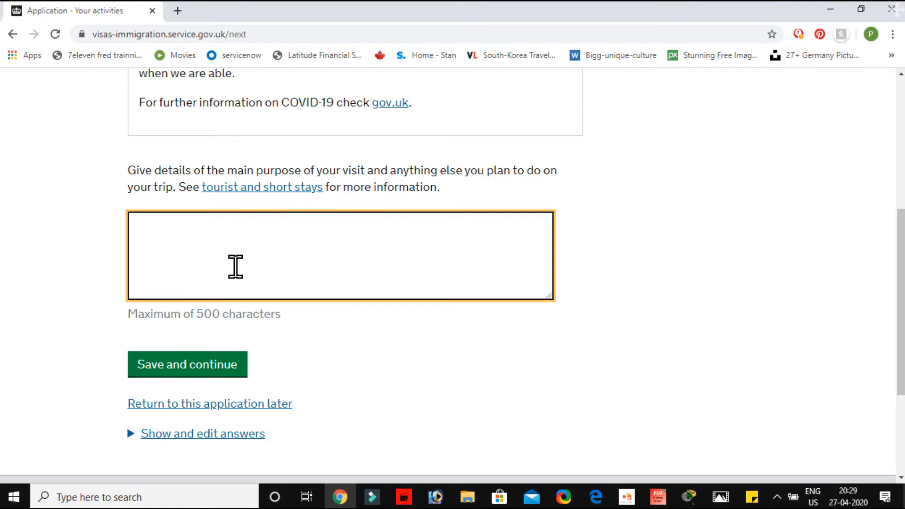
{"action": "type", "text": "1. BEN"}
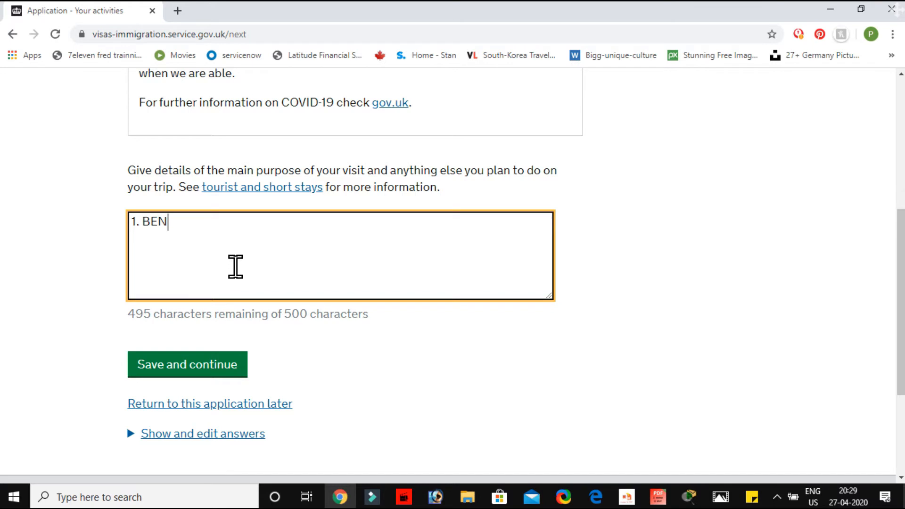
{"action": "type", "text": " TOWER"}
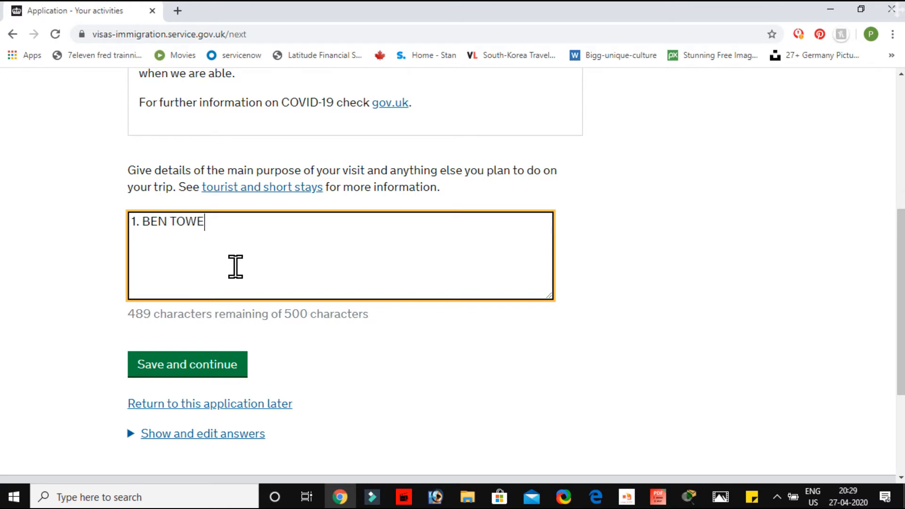
{"action": "left_click", "coordinate": [185, 364]}
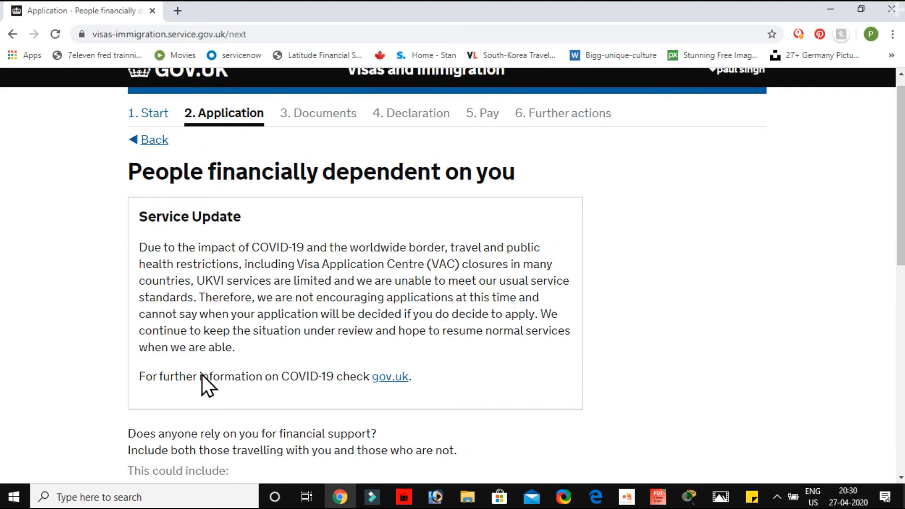
Answer "No" to whether anyone relies on the applicant for financial support and save the answer
{"action": "scroll", "coordinate": [202, 375], "scroll_direction": "down", "scroll_amount": 5}
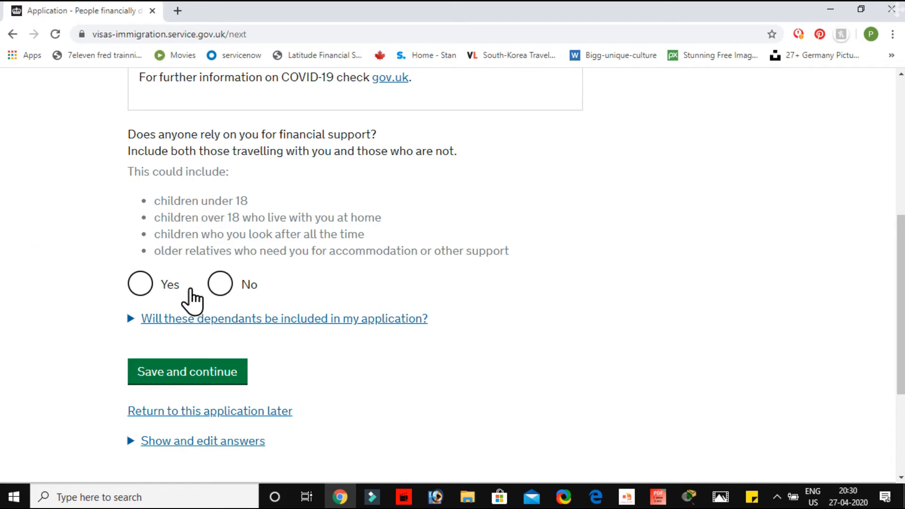
{"action": "left_click", "coordinate": [215, 286]}
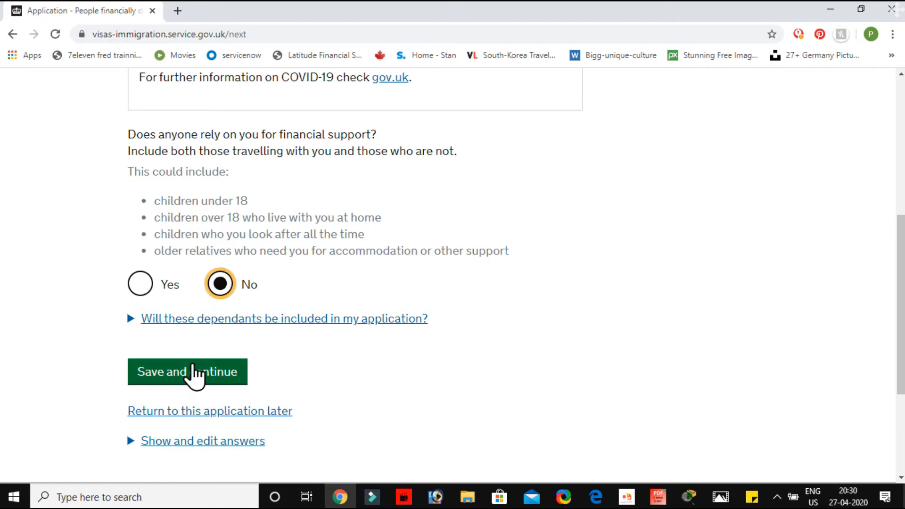
{"action": "left_click", "coordinate": [195, 371]}
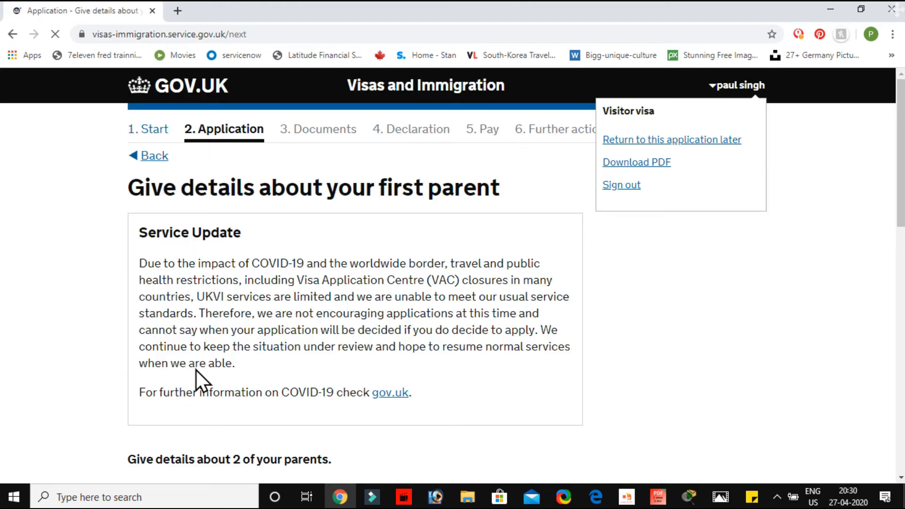
Choose "Mother" as the first parent's relationship to the applicant
{"action": "scroll", "coordinate": [196, 370], "scroll_direction": "down", "scroll_amount": 2}
{"action": "scroll", "coordinate": [196, 369], "scroll_direction": "up", "scroll_amount": 2}
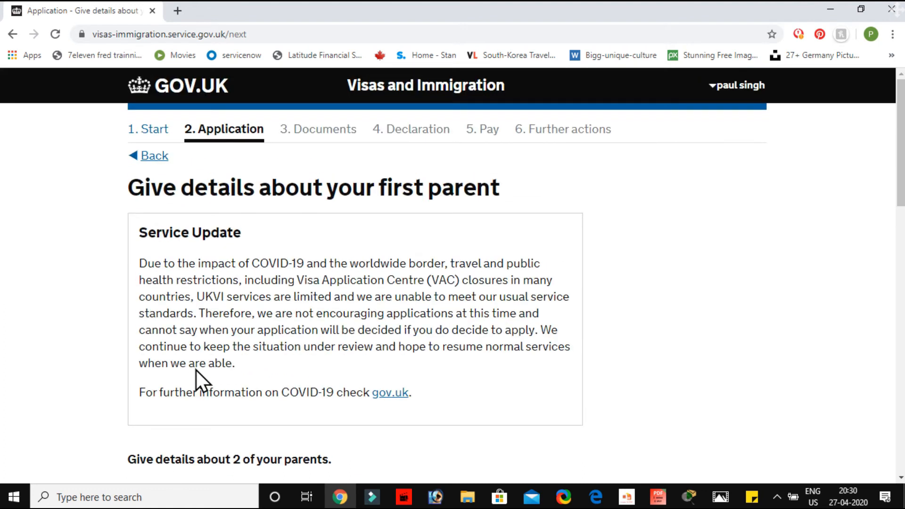
{"action": "scroll", "coordinate": [196, 370], "scroll_direction": "down", "scroll_amount": 1}
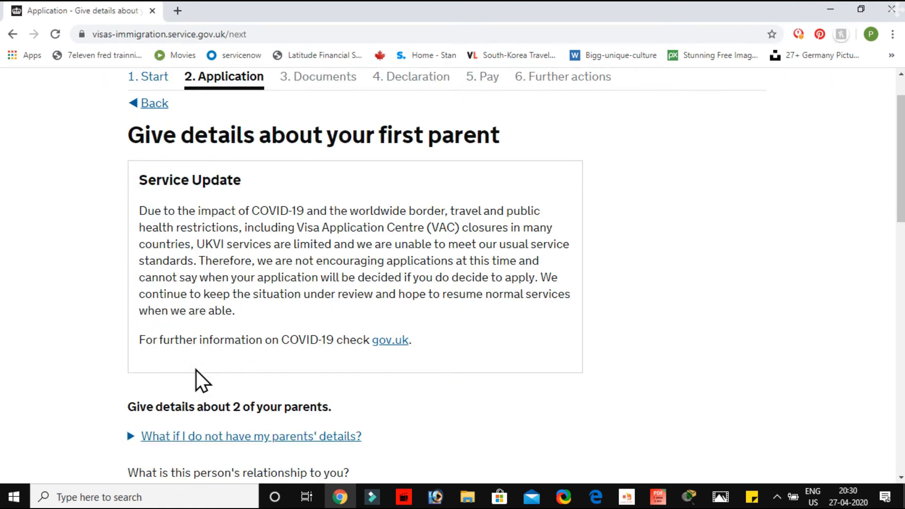
{"action": "scroll", "coordinate": [197, 370], "scroll_direction": "down", "scroll_amount": 4}
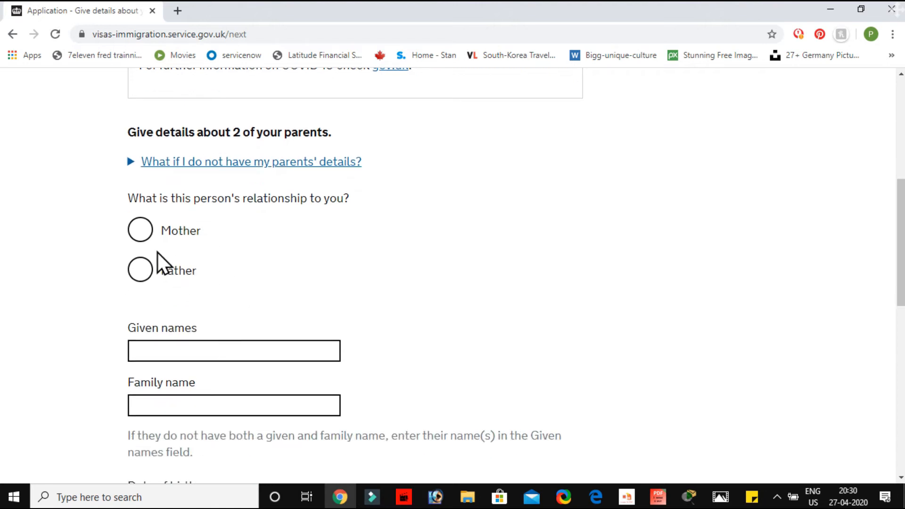
{"action": "left_click", "coordinate": [141, 237]}
{"action": "scroll", "coordinate": [280, 305], "scroll_direction": "down", "scroll_amount": 1}
Enter the mother's given name and family name in the first parent's details
{"action": "left_click", "coordinate": [237, 288]}
{"action": "scroll", "coordinate": [237, 289], "scroll_direction": "down", "scroll_amount": 4}
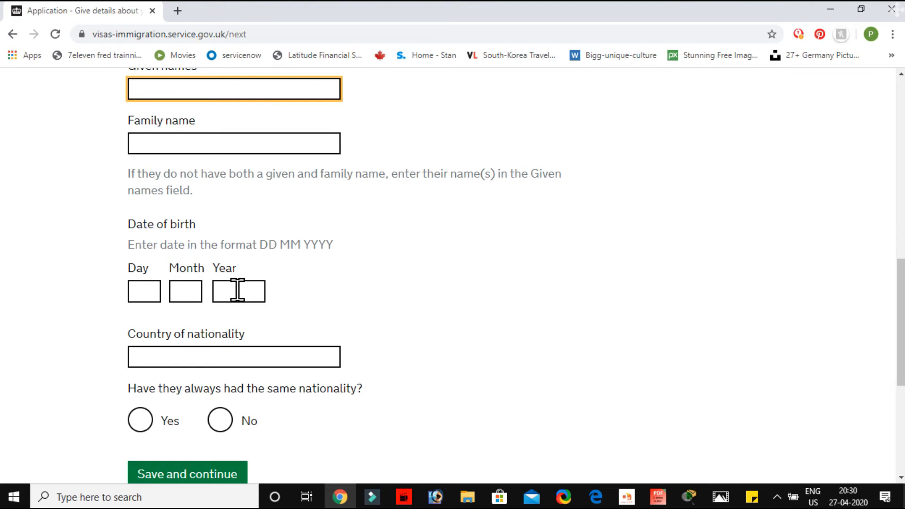
{"action": "scroll", "coordinate": [237, 291], "scroll_direction": "down", "scroll_amount": 2}
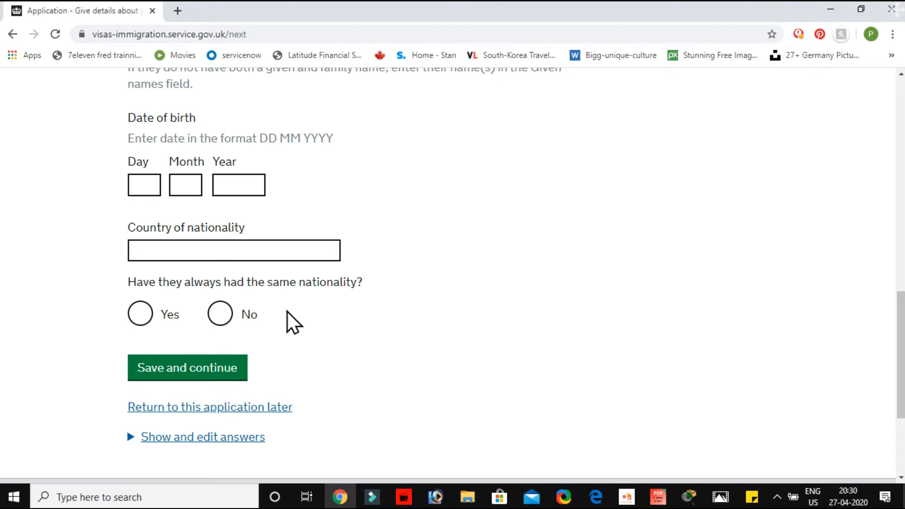
{"action": "scroll", "coordinate": [276, 301], "scroll_direction": "up", "scroll_amount": 7}
{"action": "type", "text": "KAUR"}
{"action": "left_click", "coordinate": [184, 378]}
{"action": "type", "text": "K"}
Fill in the day, month and year of the mother's date of birth
{"action": "scroll", "coordinate": [184, 378], "scroll_direction": "down", "scroll_amount": 3}
{"action": "left_click", "coordinate": [151, 348]}
{"action": "type", "text": "03"}
{"action": "left_click", "coordinate": [184, 348]}
{"action": "type", "text": "02"}
{"action": "left_click", "coordinate": [220, 349]}
{"action": "type", "text": "1960"}
Set the mother's country of nationality to India
{"action": "left_click", "coordinate": [219, 417]}
{"action": "type", "text": "INDIA"}
{"action": "scroll", "coordinate": [198, 401], "scroll_direction": "down", "scroll_amount": 1}
{"action": "left_click", "coordinate": [178, 378]}
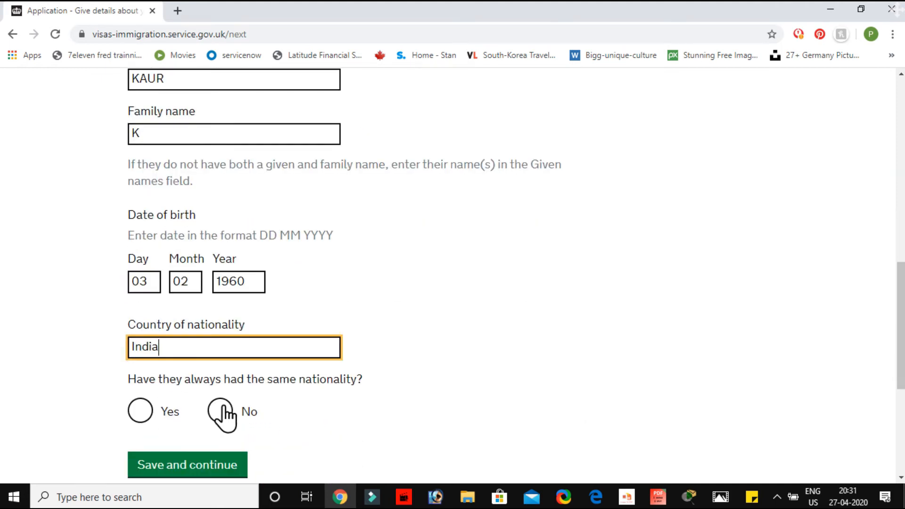
Answer Yes to the mother always having had the same nationality and save her details
{"action": "left_click", "coordinate": [140, 410]}
{"action": "scroll", "coordinate": [189, 330], "scroll_direction": "down", "scroll_amount": 3}
{"action": "left_click", "coordinate": [193, 309]}
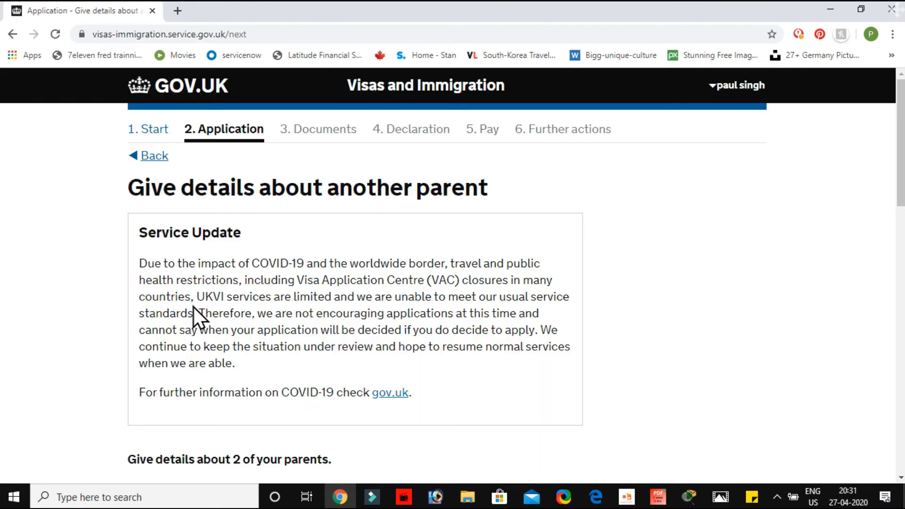
Choose Father as the second parent's relationship and enter his given name and family name
{"action": "scroll", "coordinate": [193, 307], "scroll_direction": "down", "scroll_amount": 6}
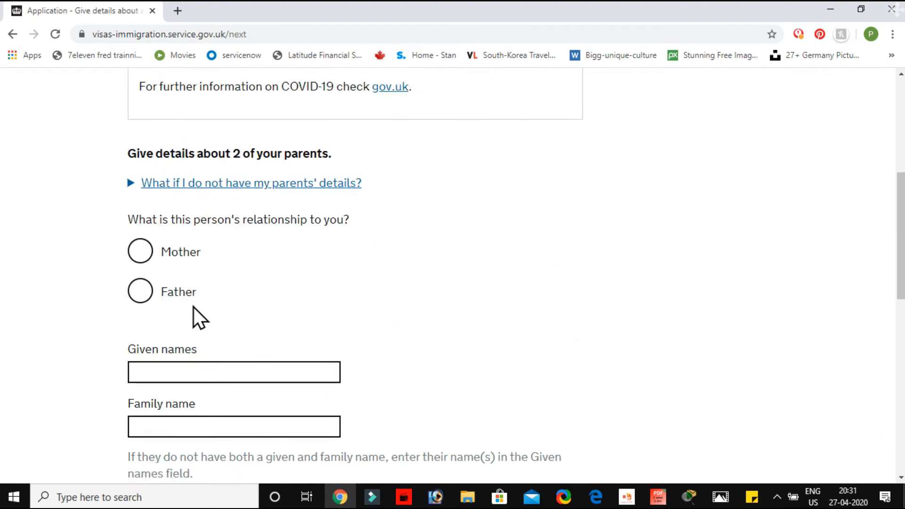
{"action": "scroll", "coordinate": [194, 307], "scroll_direction": "down", "scroll_amount": 1}
{"action": "left_click", "coordinate": [139, 238]}
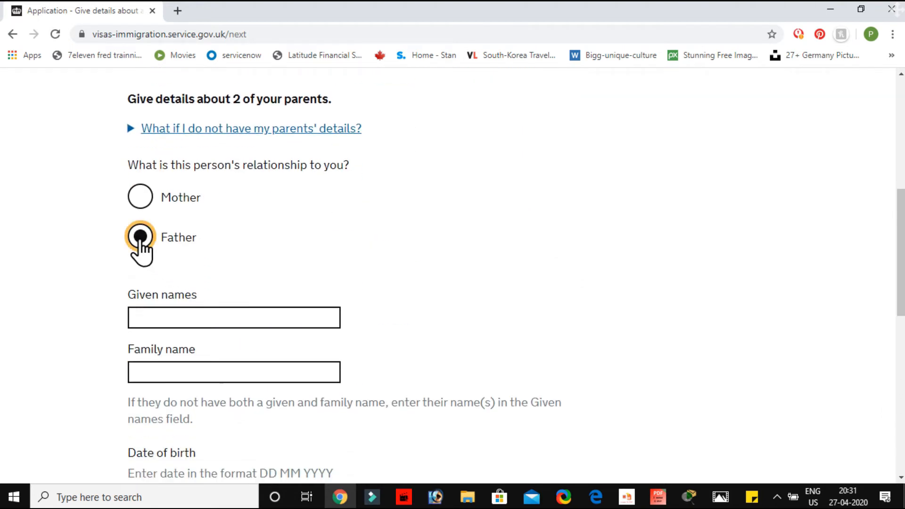
{"action": "scroll", "coordinate": [238, 284], "scroll_direction": "down", "scroll_amount": 2}
{"action": "left_click", "coordinate": [188, 204]}
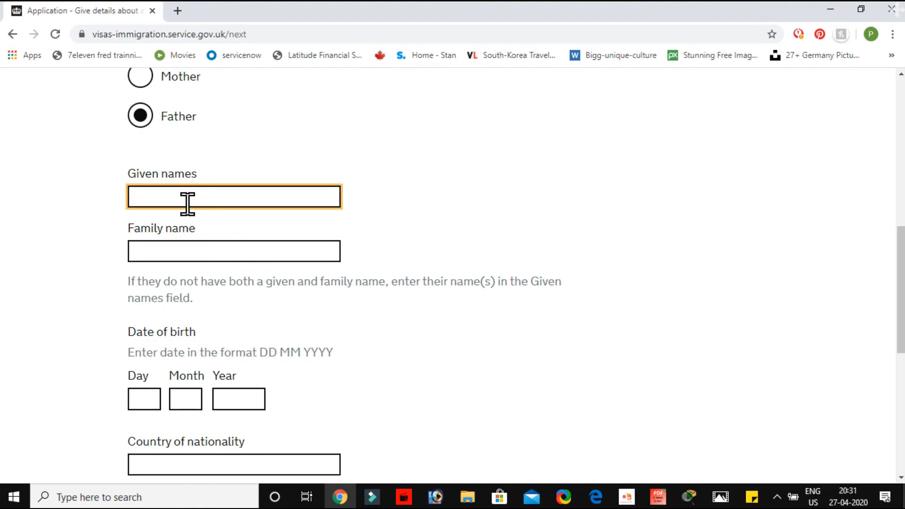
{"action": "type", "text": "SINGH"}
{"action": "key", "text": "Tab"}
{"action": "type", "text": "S"}
Fill in the day, month and year of the father's date of birth
{"action": "left_click", "coordinate": [148, 398]}
{"action": "type", "text": "03"}
{"action": "left_click", "coordinate": [193, 398]}
{"action": "type", "text": "02"}
{"action": "left_click", "coordinate": [228, 396]}
{"action": "type", "text": "1960"}
Set the father's nationality to India, answer Yes to always having had it, and save his details
{"action": "left_click", "coordinate": [187, 464]}
{"action": "scroll", "coordinate": [187, 465], "scroll_direction": "down", "scroll_amount": 4}
{"action": "type", "text": "INDIA"}
{"action": "key", "text": "Return"}
{"action": "left_click", "coordinate": [142, 320]}
{"action": "left_click", "coordinate": [178, 370]}
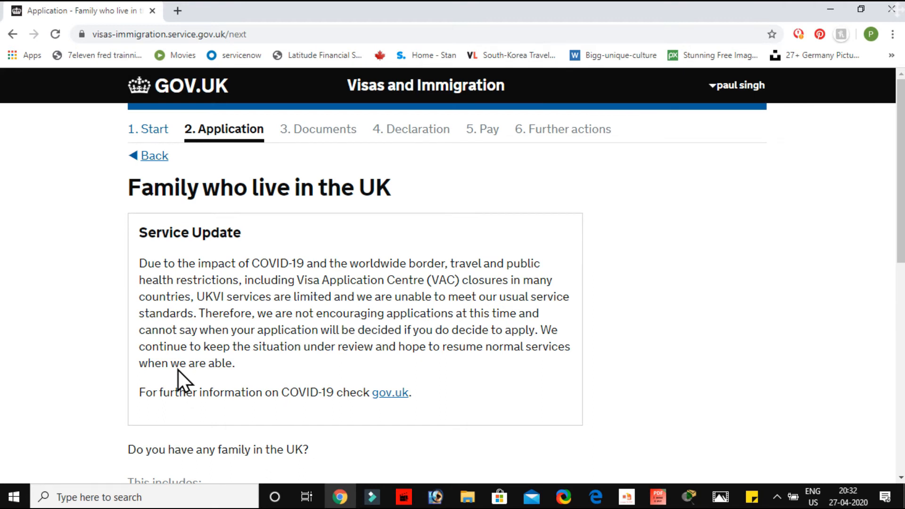
Answer No to having any family in the UK and save the answer
{"action": "scroll", "coordinate": [178, 369], "scroll_direction": "down", "scroll_amount": 4}
{"action": "scroll", "coordinate": [179, 369], "scroll_direction": "down", "scroll_amount": 2}
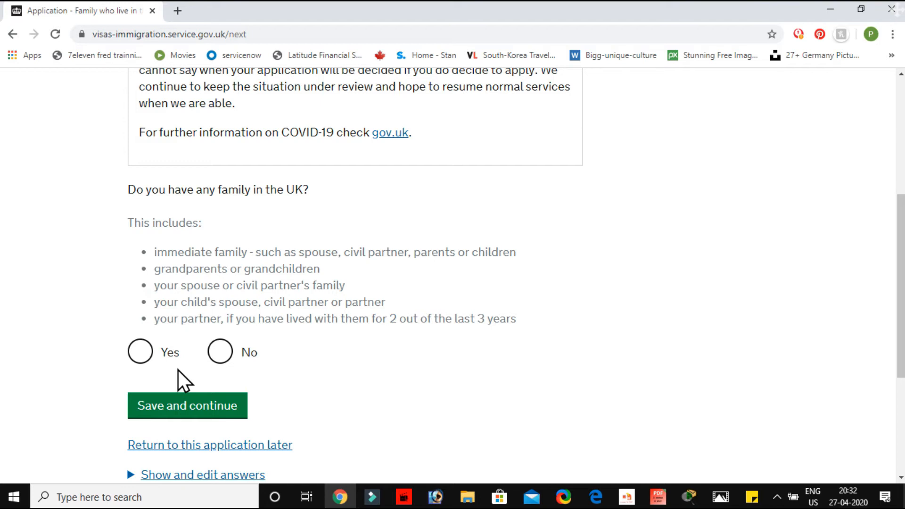
{"action": "scroll", "coordinate": [194, 303], "scroll_direction": "down", "scroll_amount": 2}
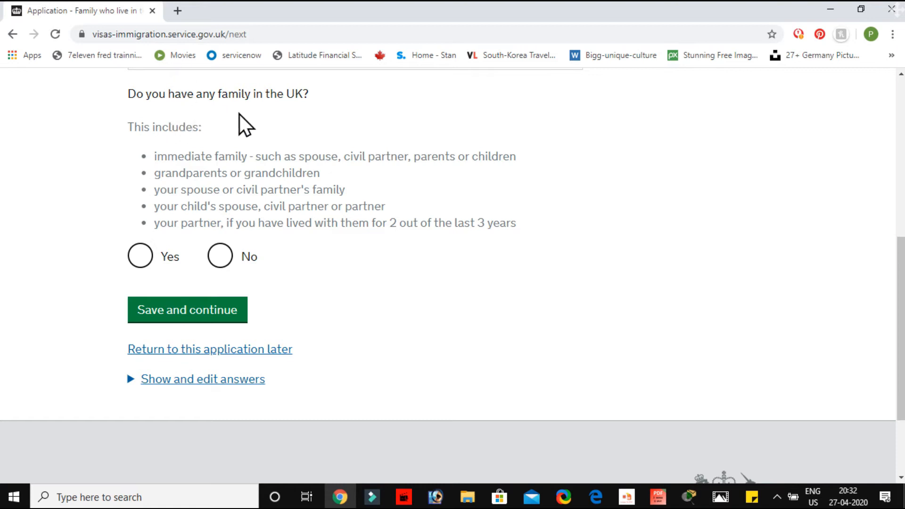
{"action": "left_click", "coordinate": [221, 257]}
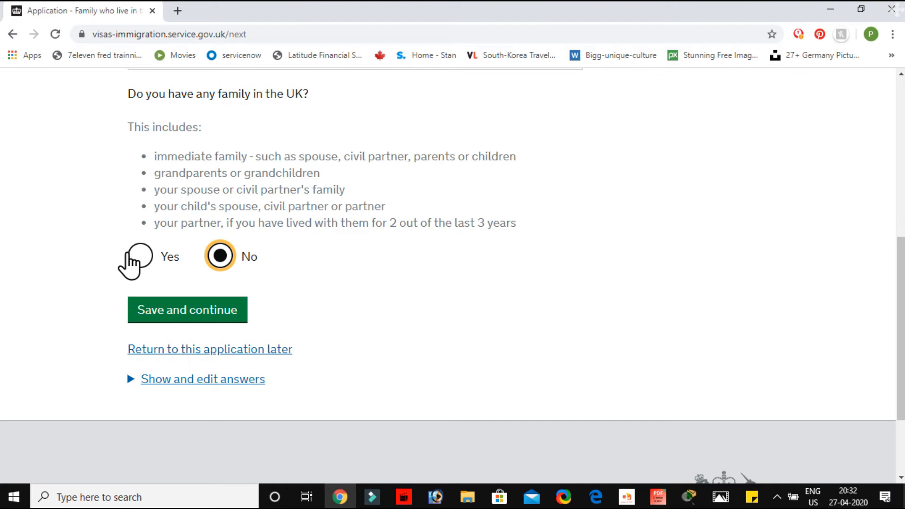
{"action": "left_click", "coordinate": [205, 314]}
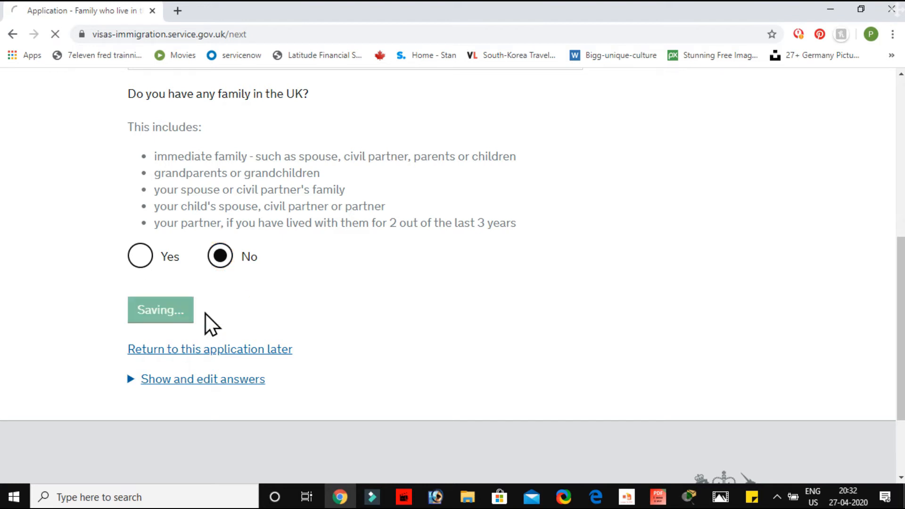
Answer No to travelling to the UK as part of an organised group and save the answer
{"action": "scroll", "coordinate": [205, 313], "scroll_direction": "down", "scroll_amount": 1}
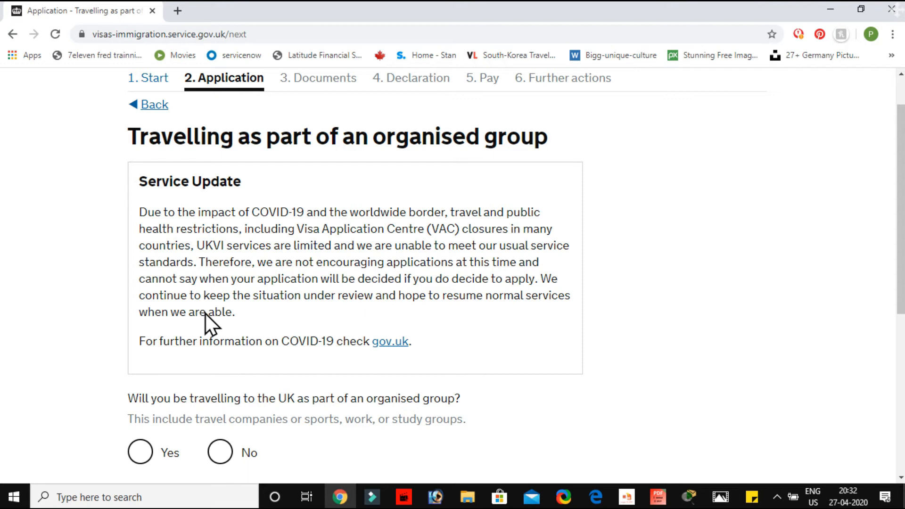
{"action": "scroll", "coordinate": [206, 313], "scroll_direction": "down", "scroll_amount": 3}
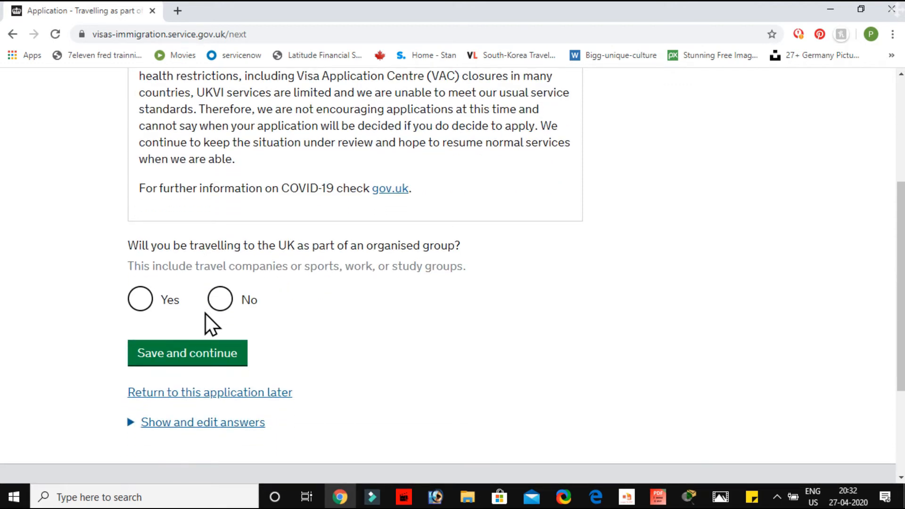
{"action": "left_click", "coordinate": [220, 299]}
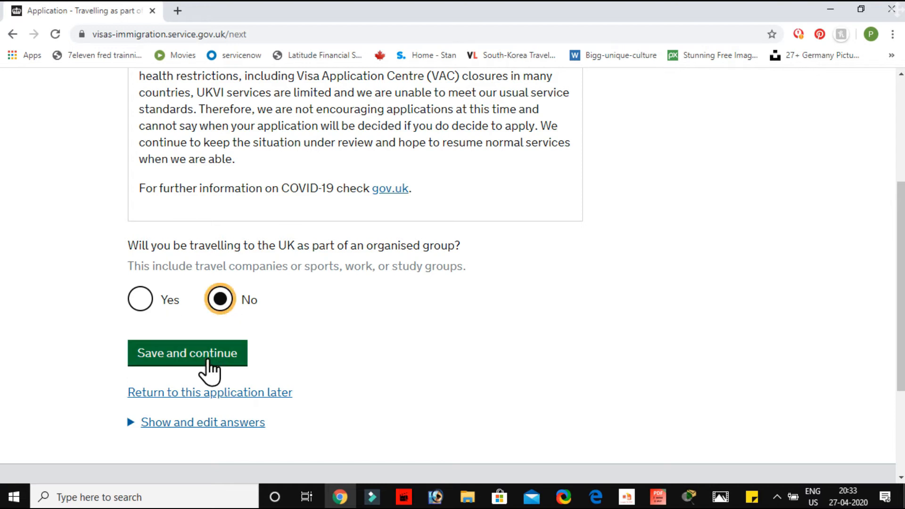
{"action": "left_click", "coordinate": [207, 361]}
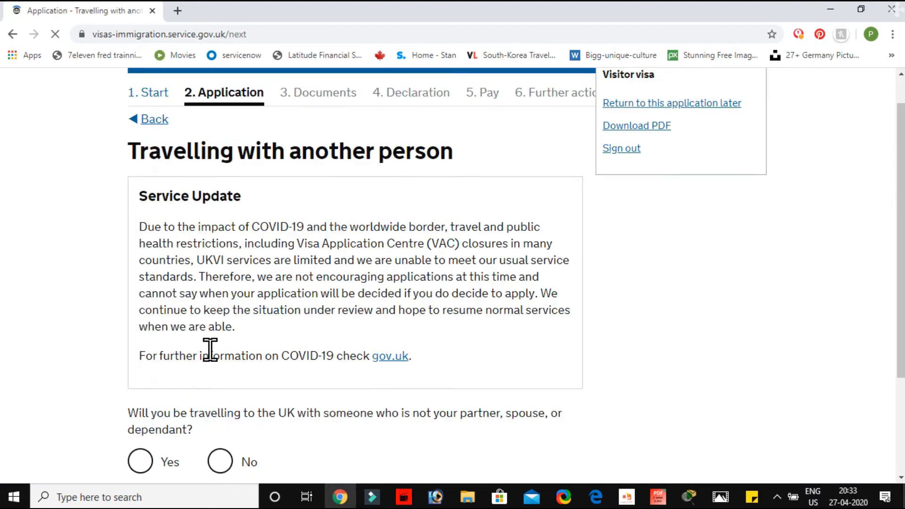
Answer No to travelling with someone other than a partner, spouse or dependant, and save the answer
{"action": "scroll", "coordinate": [211, 352], "scroll_direction": "up", "scroll_amount": 2}
{"action": "scroll", "coordinate": [211, 351], "scroll_direction": "down", "scroll_amount": 1}
{"action": "scroll", "coordinate": [211, 352], "scroll_direction": "down", "scroll_amount": 1}
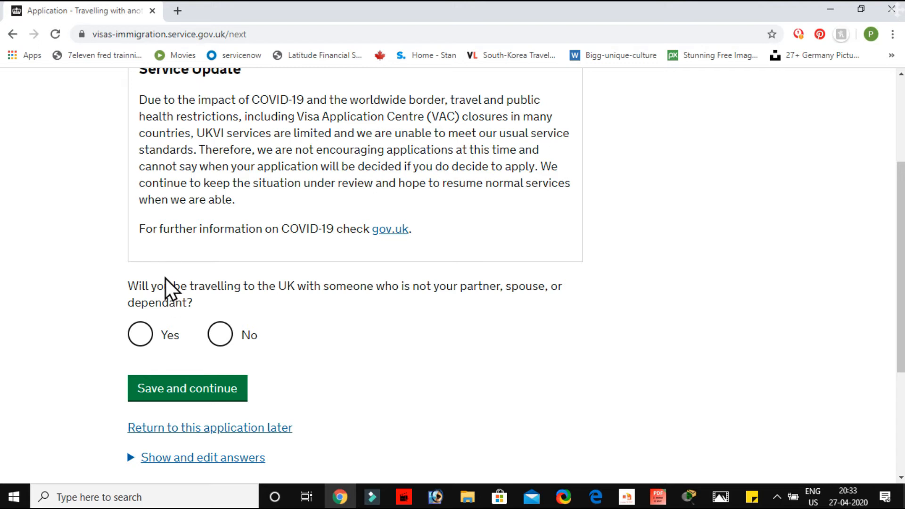
{"action": "left_click", "coordinate": [223, 336]}
{"action": "left_click", "coordinate": [194, 394]}
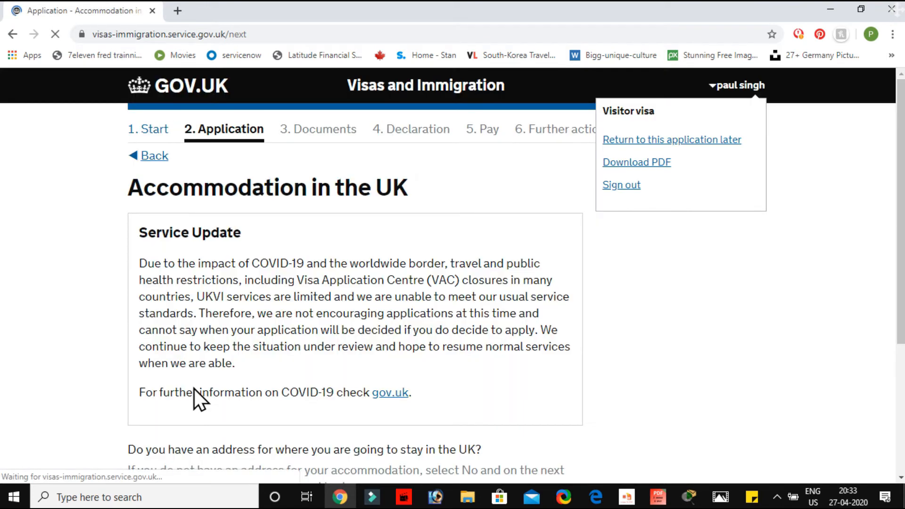
Answer Yes to having an address for the stay in the UK and save the answer
{"action": "scroll", "coordinate": [194, 389], "scroll_direction": "down", "scroll_amount": 3}
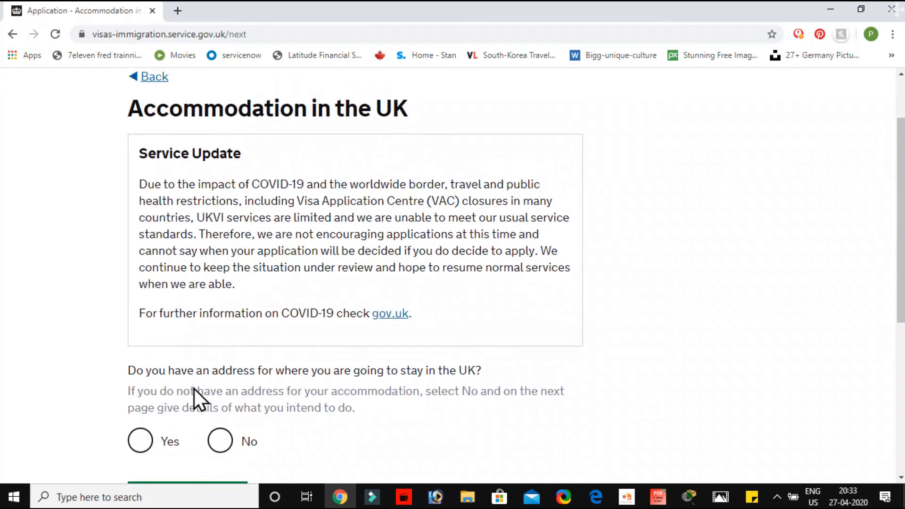
{"action": "scroll", "coordinate": [195, 389], "scroll_direction": "down", "scroll_amount": 5}
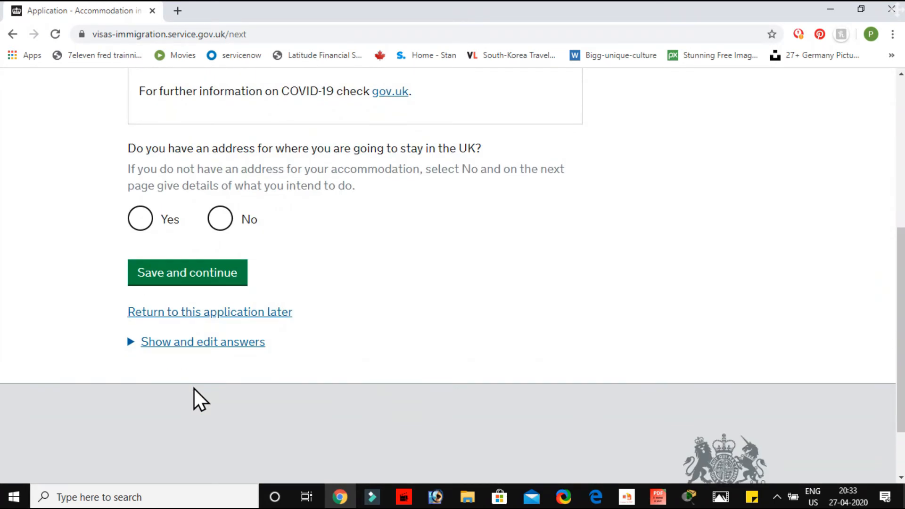
{"action": "left_click", "coordinate": [139, 222]}
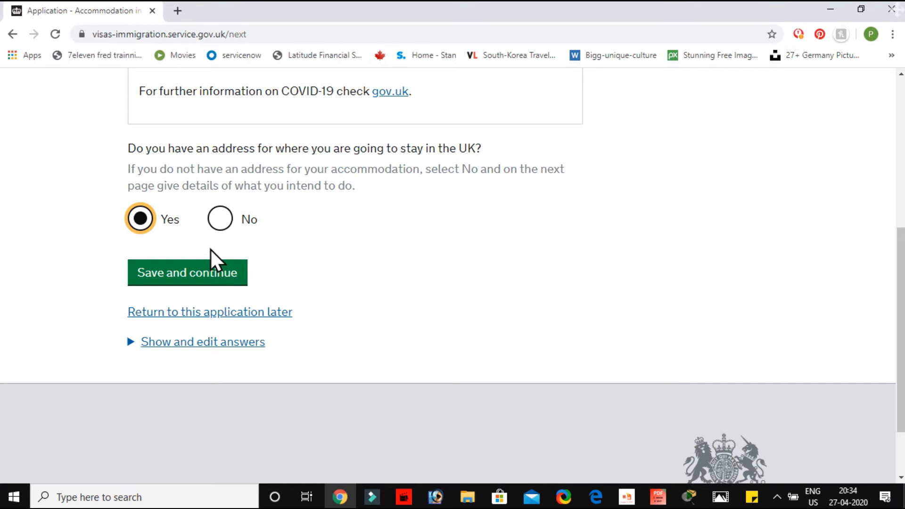
{"action": "left_click", "coordinate": [174, 271]}
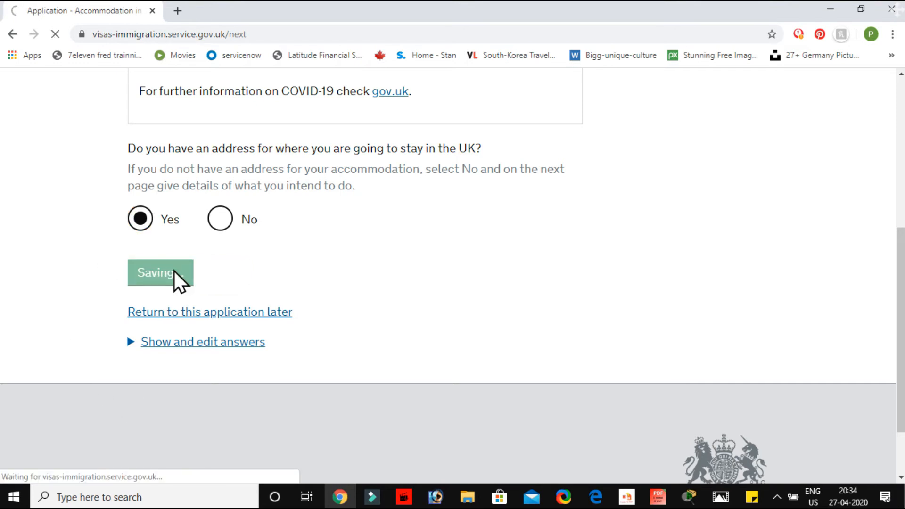
Enter HOTEL as the place where the applicant is planning to stay in the UK
{"action": "scroll", "coordinate": [174, 271], "scroll_direction": "down", "scroll_amount": 4}
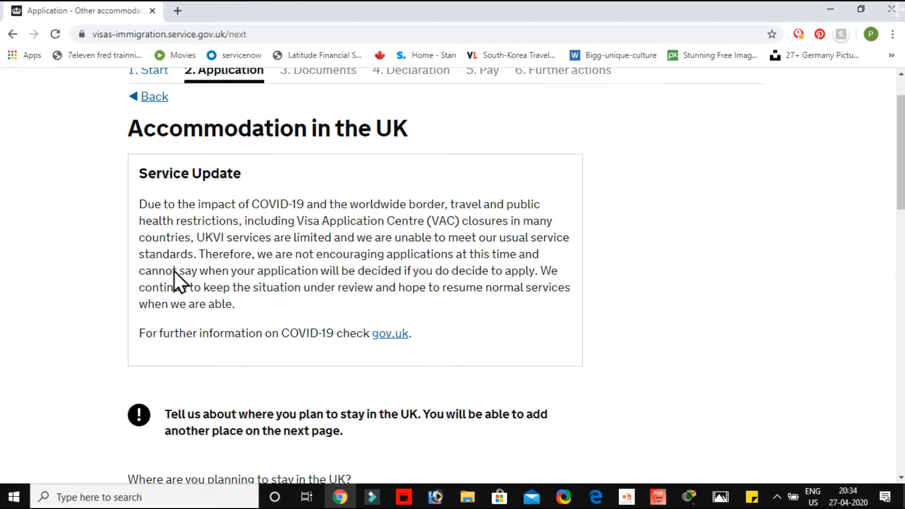
{"action": "scroll", "coordinate": [174, 271], "scroll_direction": "down", "scroll_amount": 5}
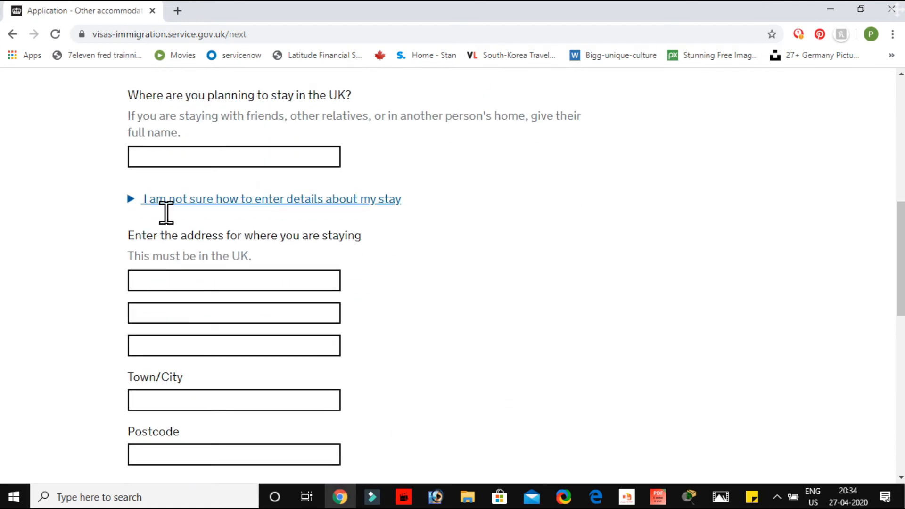
{"action": "left_click", "coordinate": [165, 155]}
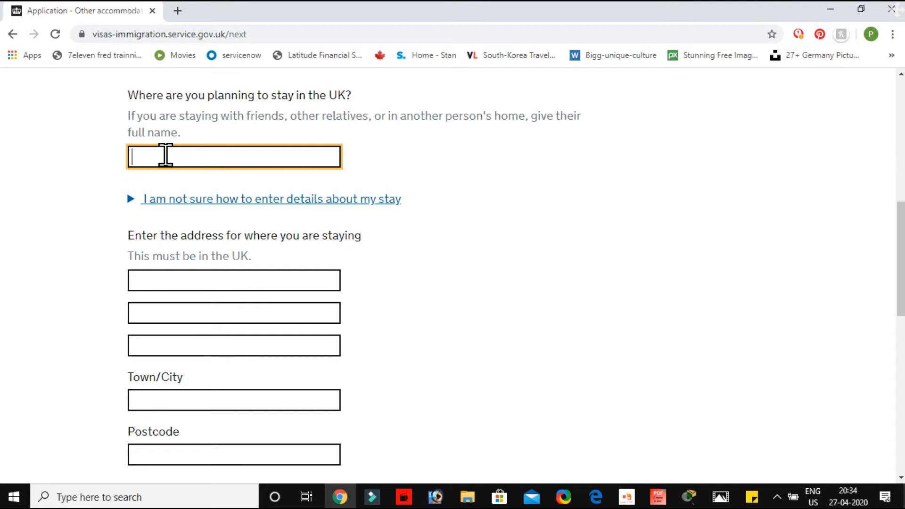
{"action": "type", "text": "HOTEL"}
Fill in the accommodation's first address line and postcode, with LONDON as the town or city
{"action": "left_click", "coordinate": [166, 280]}
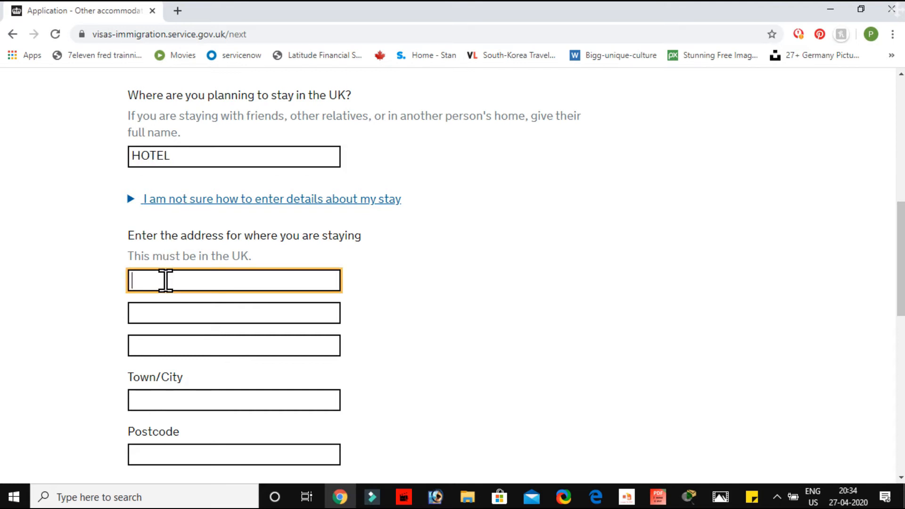
{"action": "type", "text": "123"}
{"action": "left_click", "coordinate": [166, 398]}
{"action": "type", "text": "LONDON"}
{"action": "scroll", "coordinate": [168, 384], "scroll_direction": "down", "scroll_amount": 3}
{"action": "left_click", "coordinate": [182, 319]}
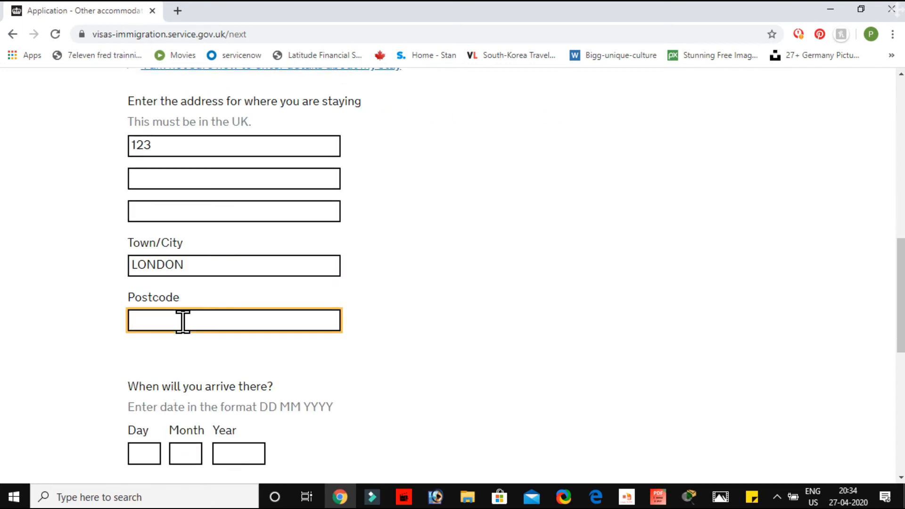
{"action": "type", "text": "142365"}
Enter the accommodation arrival date as day 20, month 3, year 2013
{"action": "scroll", "coordinate": [183, 321], "scroll_direction": "down", "scroll_amount": 2}
{"action": "scroll", "coordinate": [183, 321], "scroll_direction": "down", "scroll_amount": 2}
{"action": "left_click", "coordinate": [137, 284]}
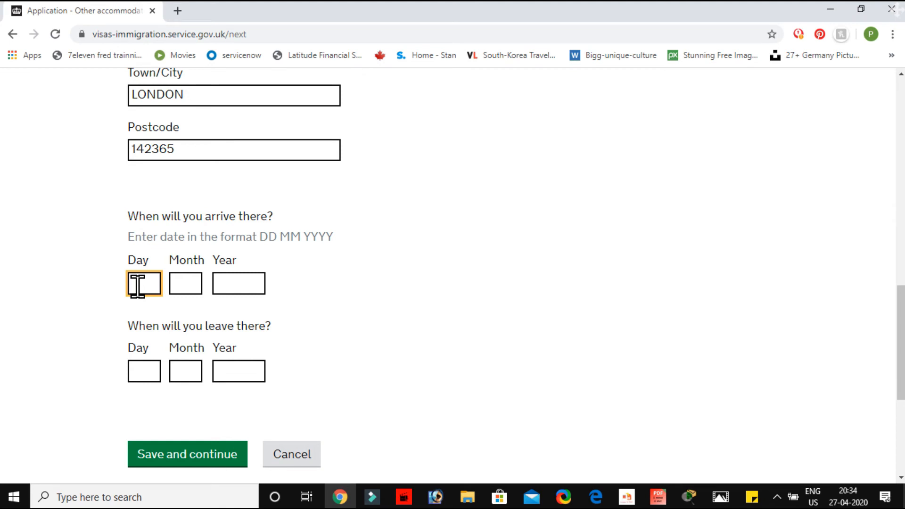
{"action": "type", "text": "20"}
{"action": "left_click", "coordinate": [183, 284]}
{"action": "type", "text": "3"}
{"action": "left_click", "coordinate": [225, 283]}
{"action": "type", "text": "2013"}
Fill in the accommodation departure date with day 20 and year 2020
{"action": "left_click", "coordinate": [144, 369]}
{"action": "type", "text": "20"}
{"action": "left_click", "coordinate": [182, 369]}
{"action": "left_click", "coordinate": [233, 378]}
{"action": "type", "text": "2020"}
Correct the year of the accommodation arrival date to 2020 and save the accommodation details
{"action": "left_click", "coordinate": [252, 281]}
{"action": "key", "text": "BackSpace"}
{"action": "key", "text": "BackSpace"}
{"action": "key", "text": "BackSpace"}
{"action": "type", "text": "2"}
{"action": "key", "text": "BackSpace"}
{"action": "type", "text": "020"}
{"action": "left_click", "coordinate": [187, 283]}
{"action": "key", "text": "Return"}
Answer No to staying anywhere else in the UK and save the answer
{"action": "scroll", "coordinate": [210, 401], "scroll_direction": "up", "scroll_amount": 2}
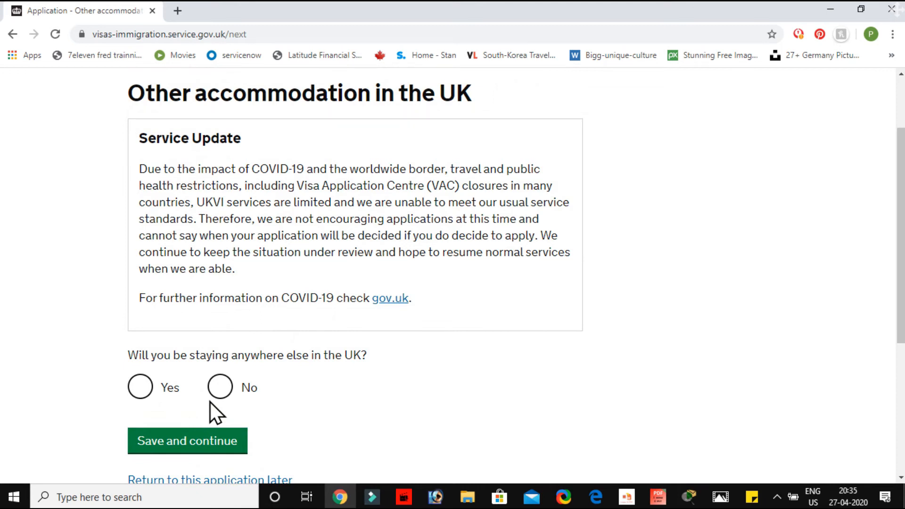
{"action": "scroll", "coordinate": [211, 402], "scroll_direction": "down", "scroll_amount": 1}
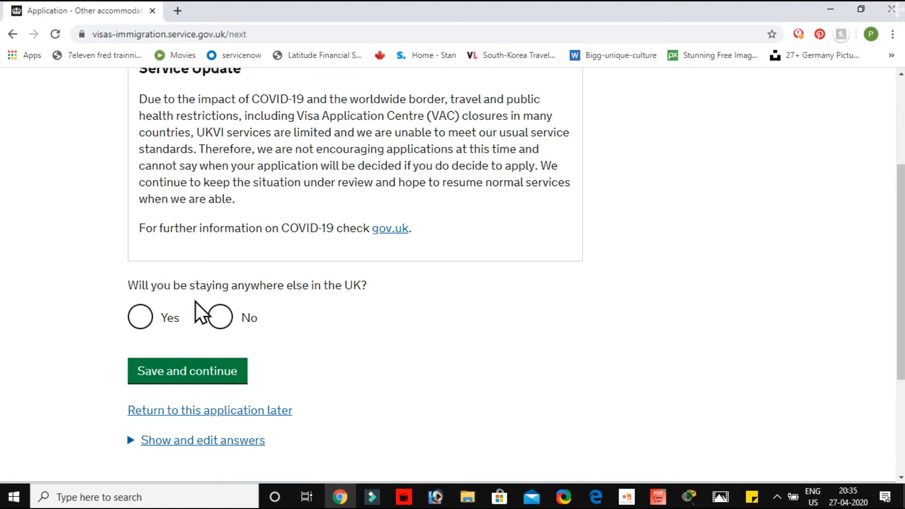
{"action": "left_click", "coordinate": [220, 318]}
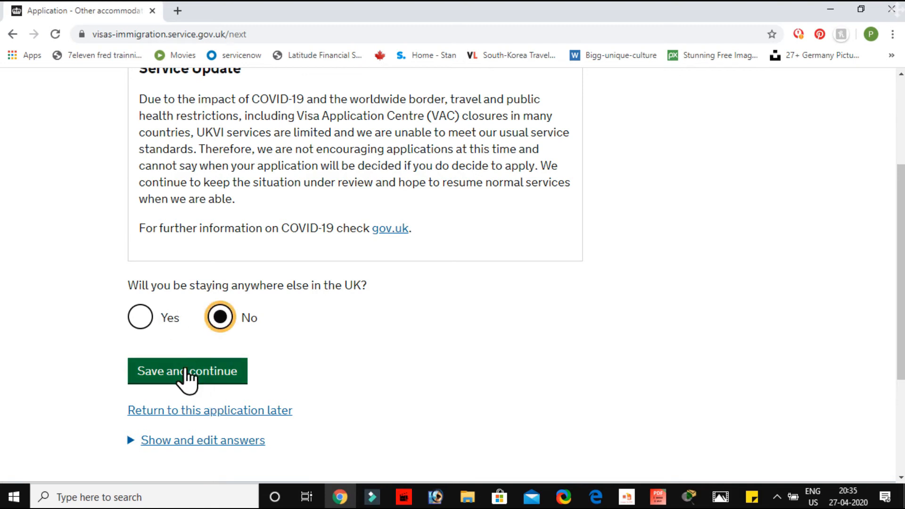
{"action": "left_click", "coordinate": [186, 372]}
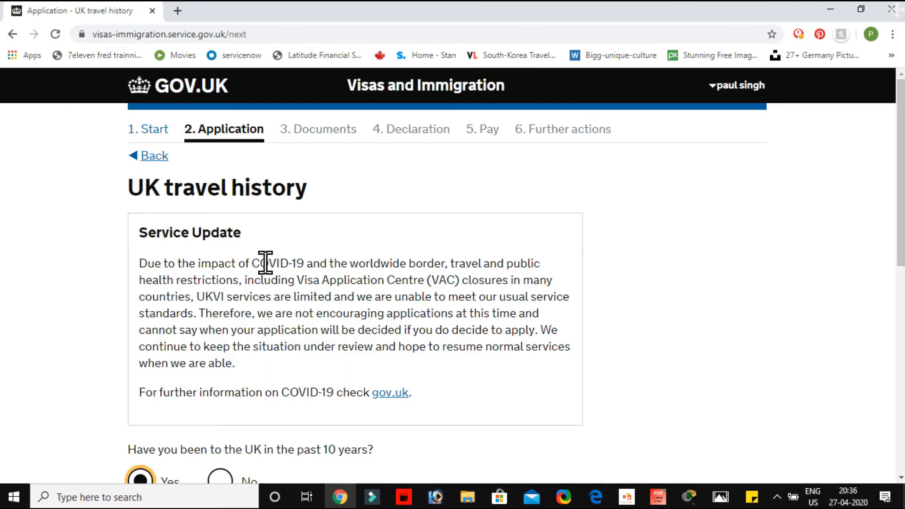
Answer No to having been to the UK in the past 10 years and save the answer
{"action": "scroll", "coordinate": [266, 263], "scroll_direction": "down", "scroll_amount": 5}
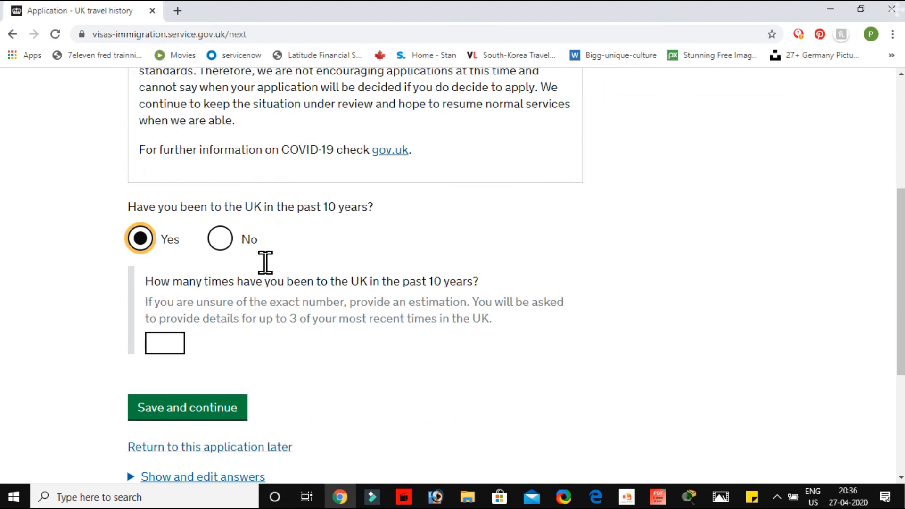
{"action": "left_click", "coordinate": [228, 243]}
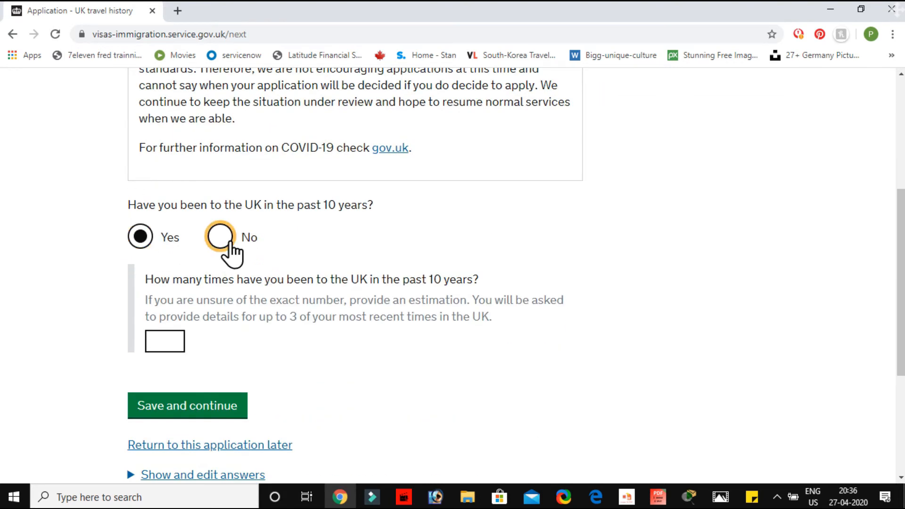
{"action": "left_click", "coordinate": [190, 297]}
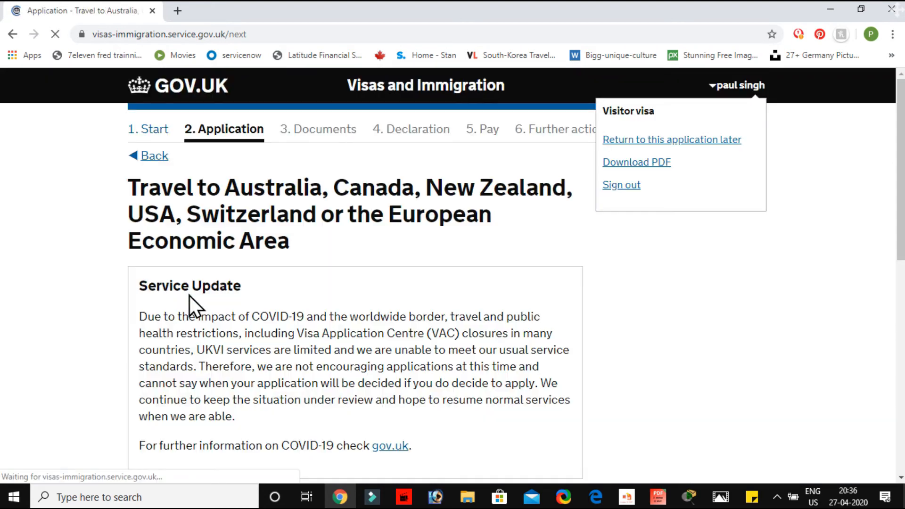
Answer "2 to 5 times" for visits to the listed countries in the past 10 years and save the answer
{"action": "scroll", "coordinate": [190, 295], "scroll_direction": "down", "scroll_amount": 1}
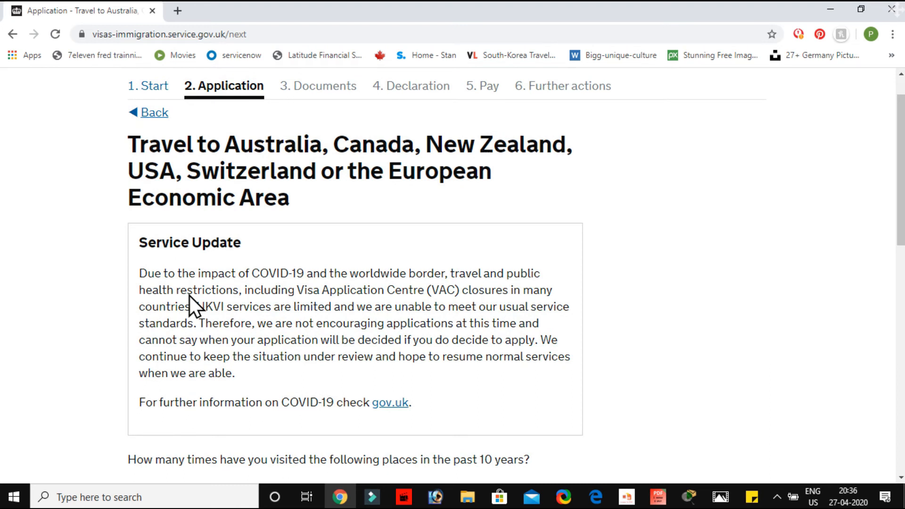
{"action": "scroll", "coordinate": [190, 296], "scroll_direction": "down", "scroll_amount": 1}
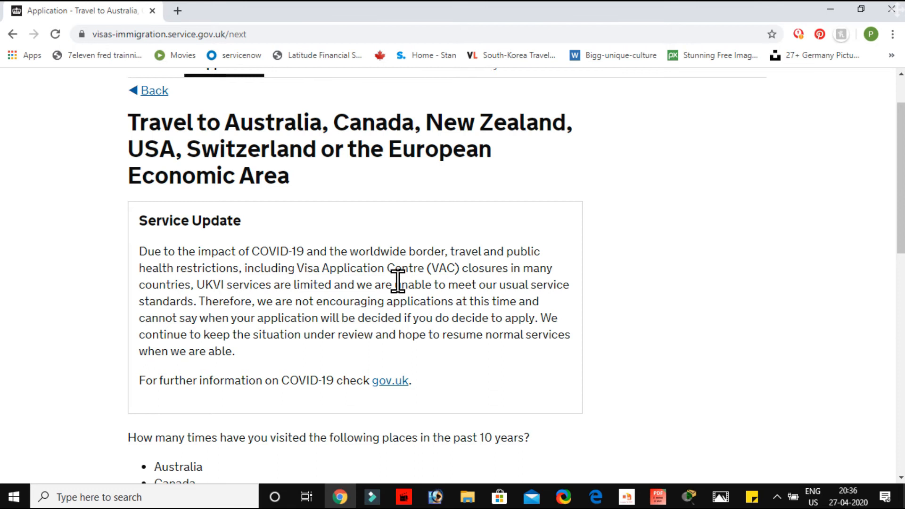
{"action": "scroll", "coordinate": [398, 283], "scroll_direction": "down", "scroll_amount": 6}
{"action": "scroll", "coordinate": [398, 291], "scroll_direction": "down", "scroll_amount": 1}
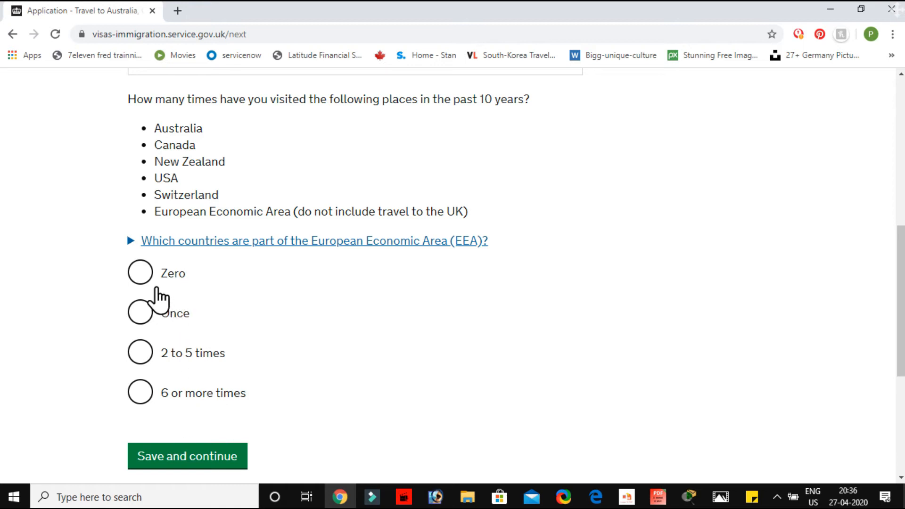
{"action": "left_click", "coordinate": [146, 353]}
{"action": "left_click", "coordinate": [201, 455]}
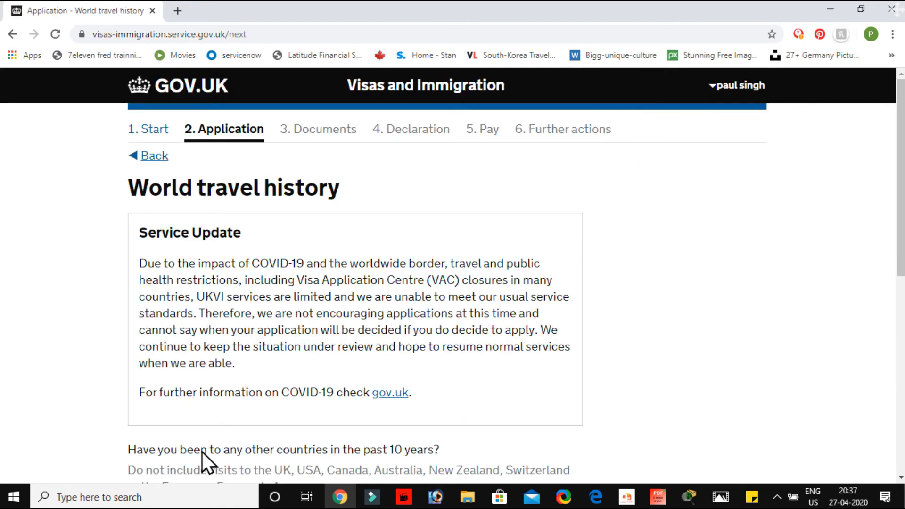
Answer Yes to having been to any other countries in the past 10 years and save the answer
{"action": "scroll", "coordinate": [202, 460], "scroll_direction": "down", "scroll_amount": 1}
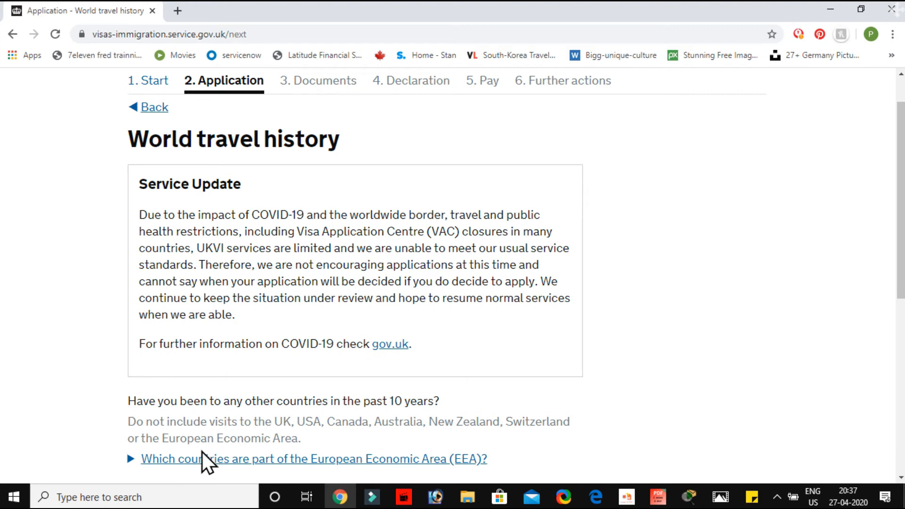
{"action": "scroll", "coordinate": [202, 452], "scroll_direction": "down", "scroll_amount": 5}
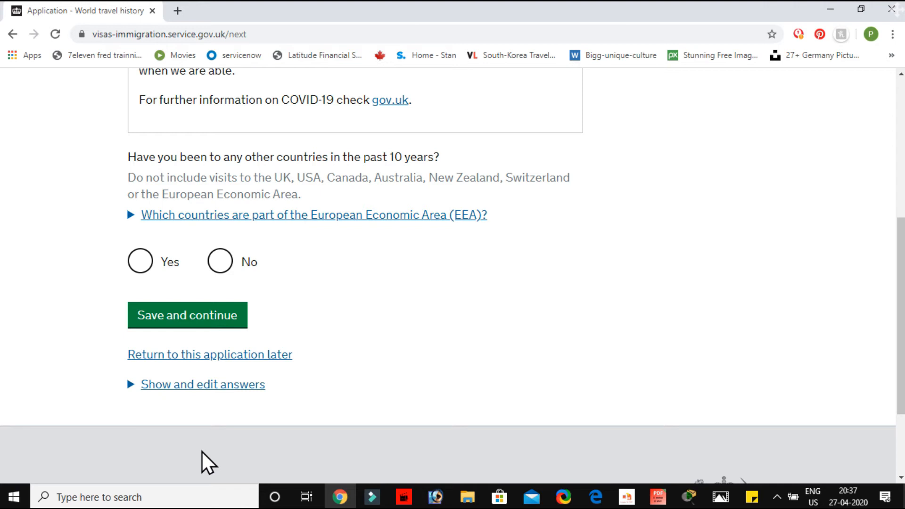
{"action": "left_click", "coordinate": [138, 272]}
{"action": "left_click", "coordinate": [178, 315]}
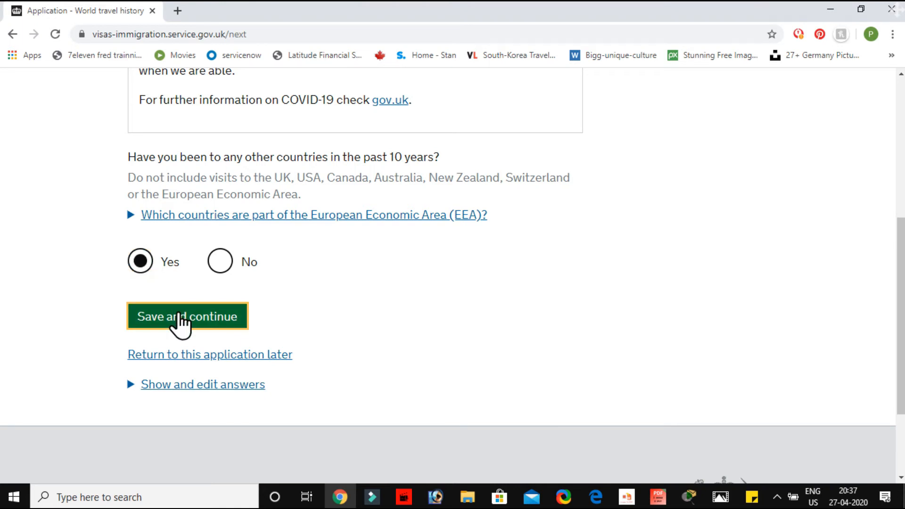
Enter Thailand as the country visited and choose Tourism (including visiting family and friends) as the reason for the visit
{"action": "scroll", "coordinate": [179, 313], "scroll_direction": "down", "scroll_amount": 2}
{"action": "scroll", "coordinate": [180, 313], "scroll_direction": "down", "scroll_amount": 3}
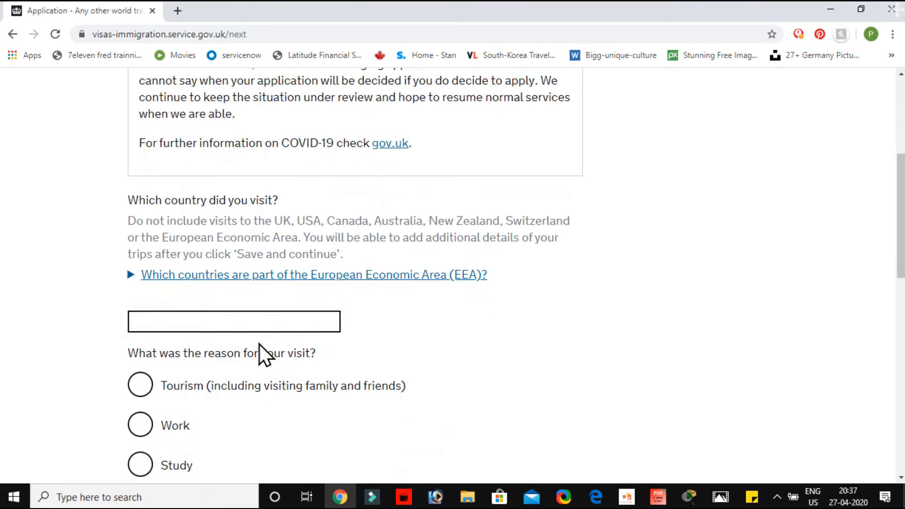
{"action": "scroll", "coordinate": [244, 368], "scroll_direction": "down", "scroll_amount": 2}
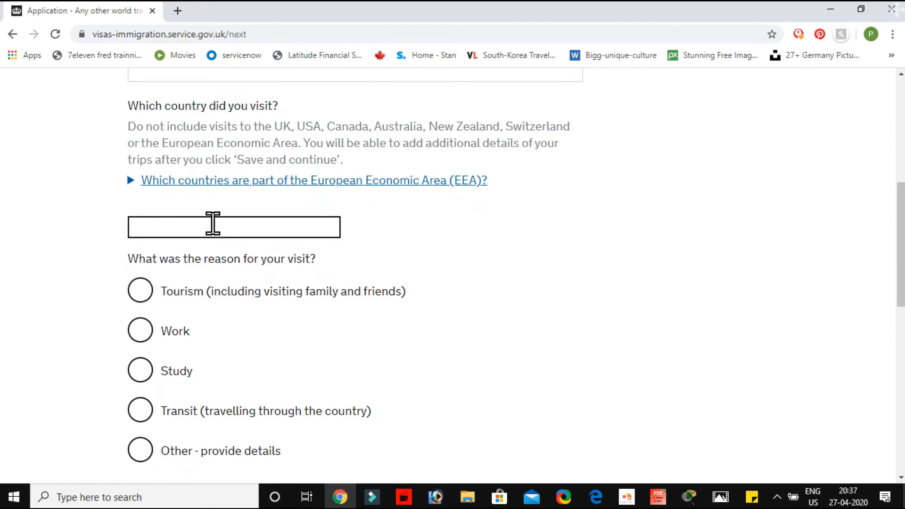
{"action": "left_click", "coordinate": [210, 235]}
{"action": "type", "text": "Thailand"}
{"action": "left_click", "coordinate": [182, 303]}
{"action": "scroll", "coordinate": [196, 405], "scroll_direction": "down", "scroll_amount": 5}
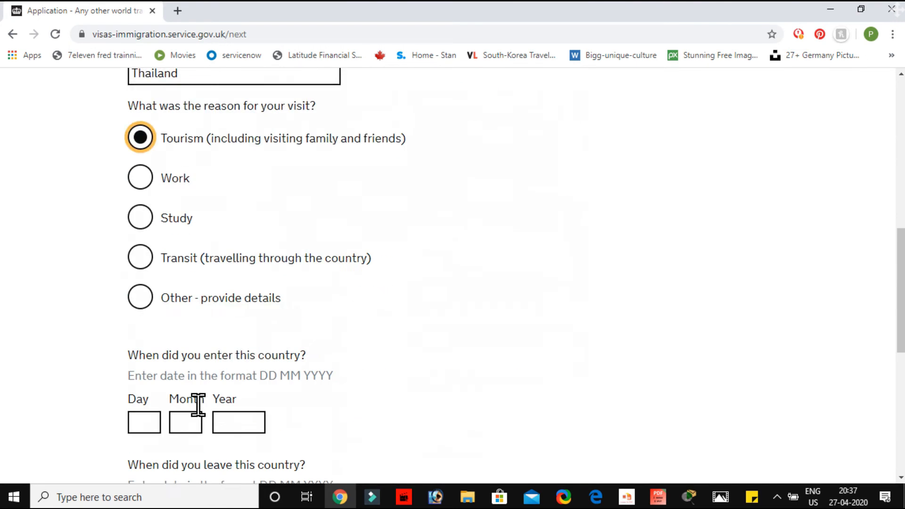
Set the date of entering Thailand to 20 05 2013
{"action": "left_click", "coordinate": [146, 324]}
{"action": "type", "text": "20"}
{"action": "left_click", "coordinate": [184, 326]}
{"action": "type", "text": "05"}
{"action": "left_click", "coordinate": [234, 327]}
{"action": "type", "text": "2013"}
Fill in the date of leaving Thailand with day 20 and month 06
{"action": "left_click", "coordinate": [147, 436]}
{"action": "type", "text": "20"}
{"action": "left_click", "coordinate": [186, 435]}
{"action": "type", "text": "06"}
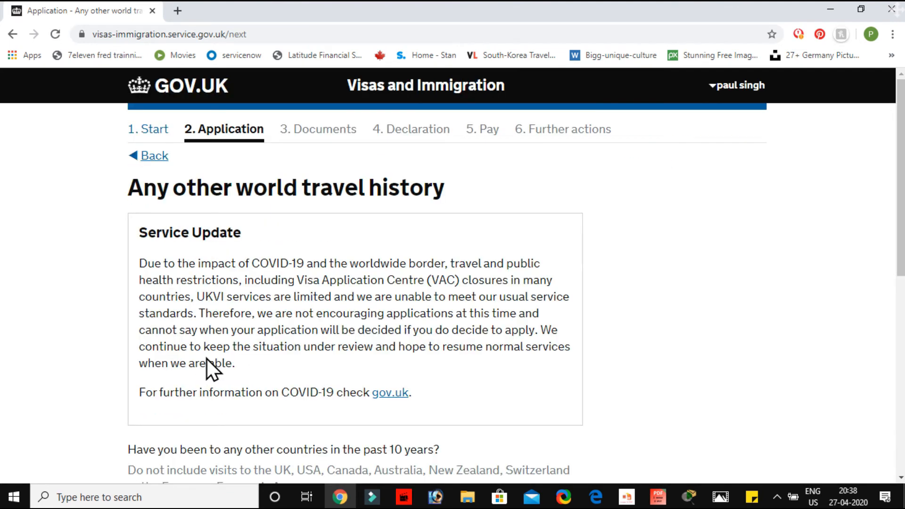
Answer No to any further countries visited in the past 10 years and save the answer
{"action": "scroll", "coordinate": [207, 358], "scroll_direction": "down", "scroll_amount": 1}
{"action": "scroll", "coordinate": [206, 351], "scroll_direction": "down", "scroll_amount": 5}
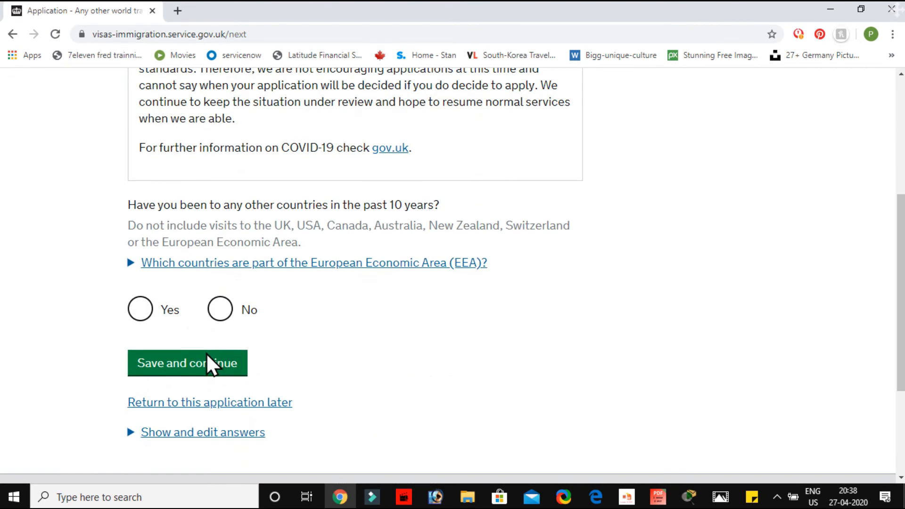
{"action": "left_click", "coordinate": [220, 311]}
{"action": "left_click", "coordinate": [198, 364]}
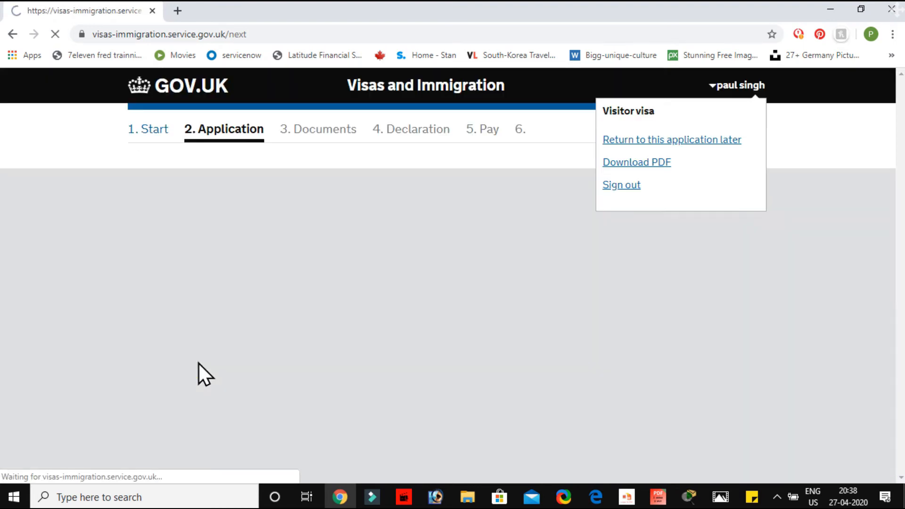
Answer No to the immigration history question about visa refusals, deportation, removal or bans, and save the answer
{"action": "scroll", "coordinate": [199, 363], "scroll_direction": "down", "scroll_amount": 1}
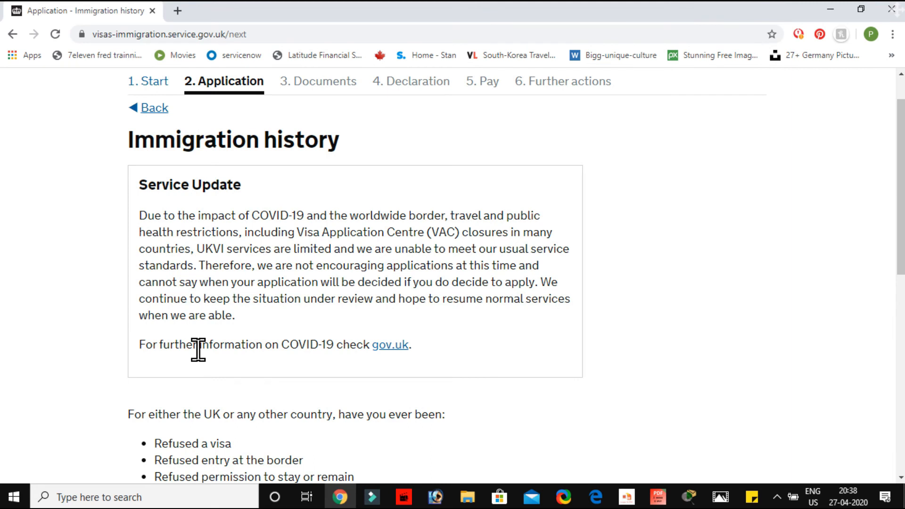
{"action": "scroll", "coordinate": [198, 349], "scroll_direction": "down", "scroll_amount": 6}
{"action": "scroll", "coordinate": [198, 352], "scroll_direction": "up", "scroll_amount": 1}
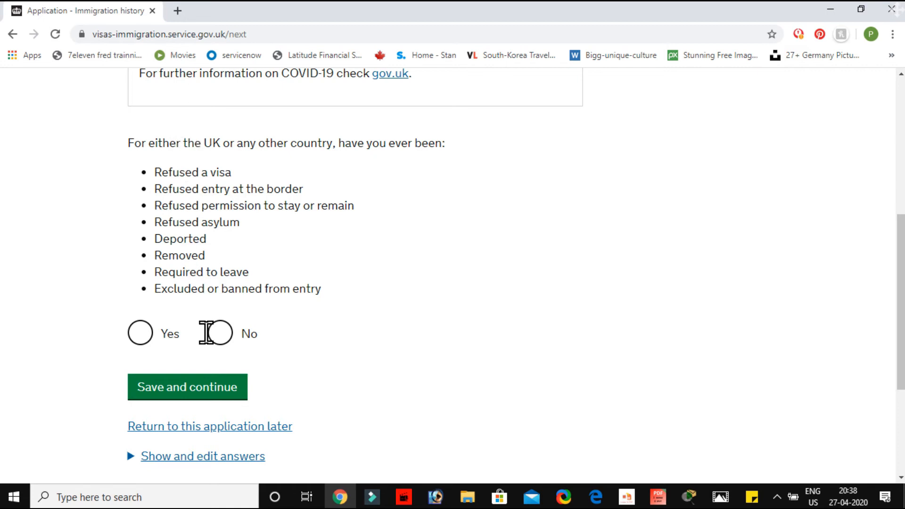
{"action": "left_click", "coordinate": [222, 333]}
{"action": "left_click", "coordinate": [198, 394]}
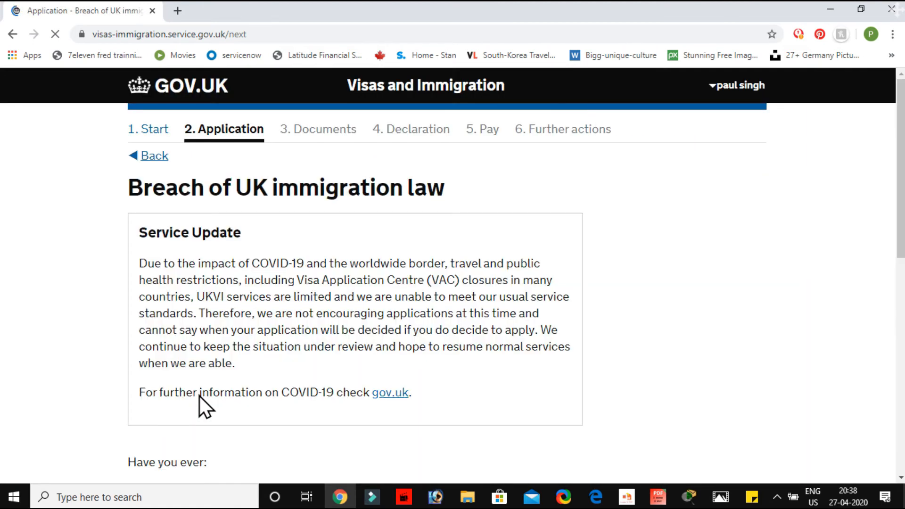
Answer No to ever having breached UK immigration law and save the answer
{"action": "scroll", "coordinate": [200, 396], "scroll_direction": "down", "scroll_amount": 2}
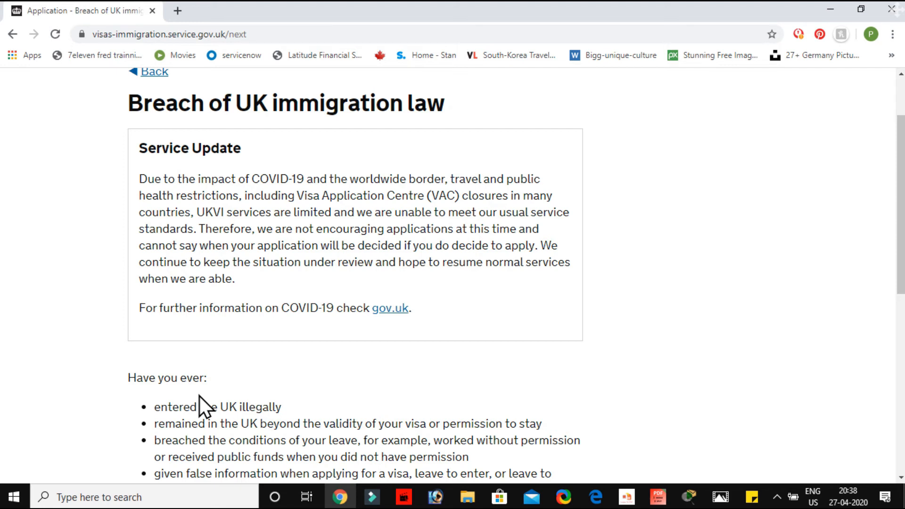
{"action": "scroll", "coordinate": [200, 396], "scroll_direction": "down", "scroll_amount": 5}
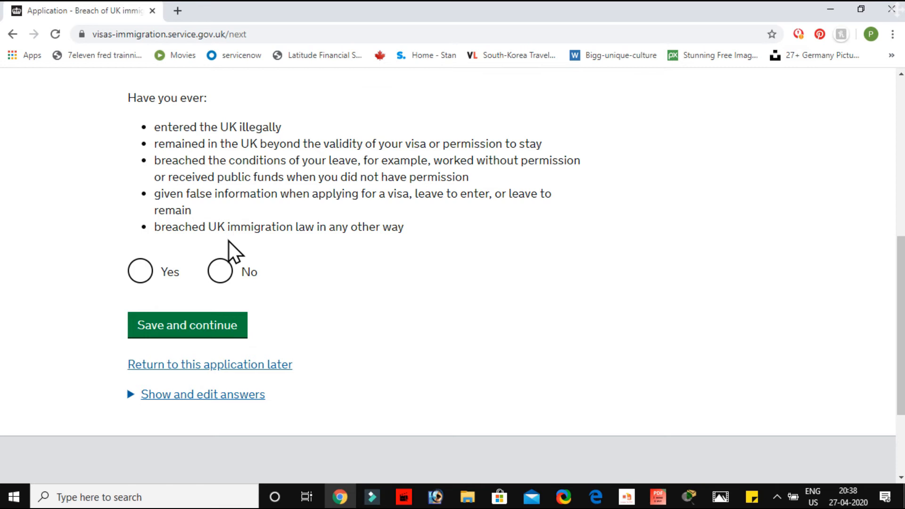
{"action": "left_click", "coordinate": [218, 269]}
{"action": "left_click", "coordinate": [196, 325]}
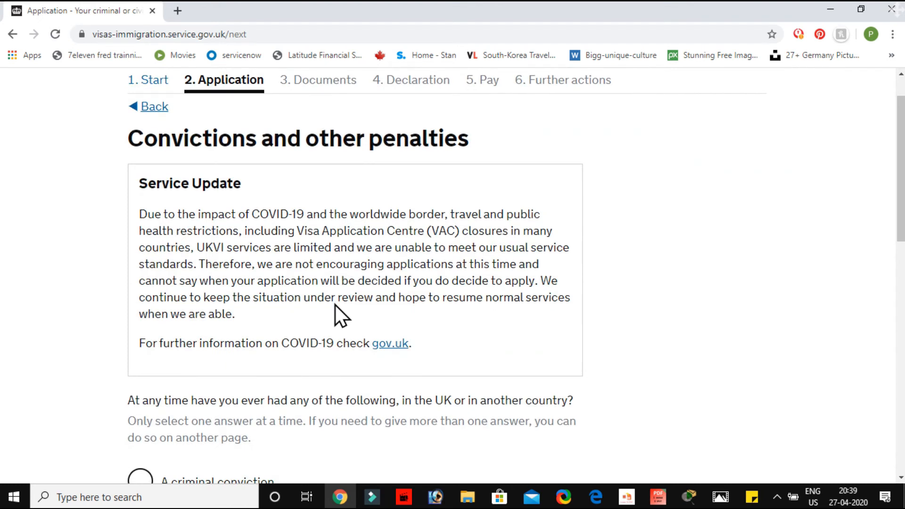
Choose "No, I have never had any of these" for convictions and other penalties and save the answer
{"action": "scroll", "coordinate": [336, 304], "scroll_direction": "down", "scroll_amount": 6}
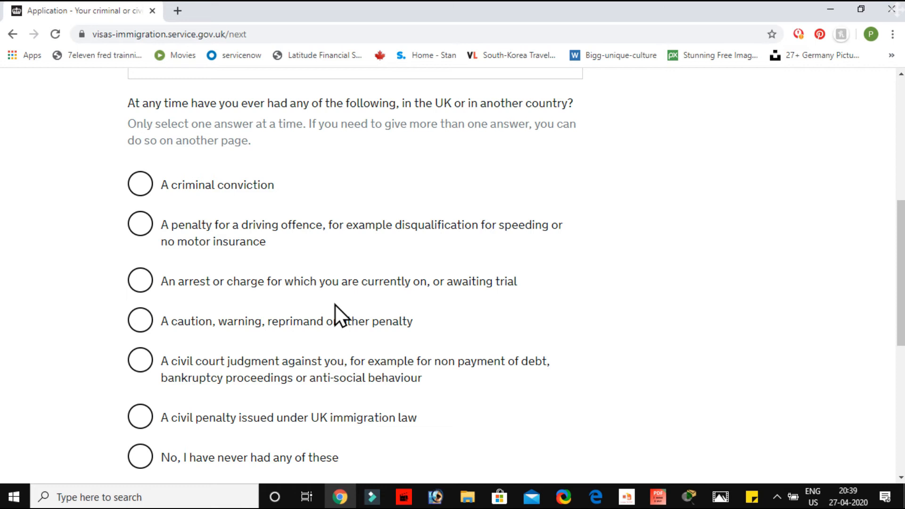
{"action": "scroll", "coordinate": [336, 304], "scroll_direction": "down", "scroll_amount": 3}
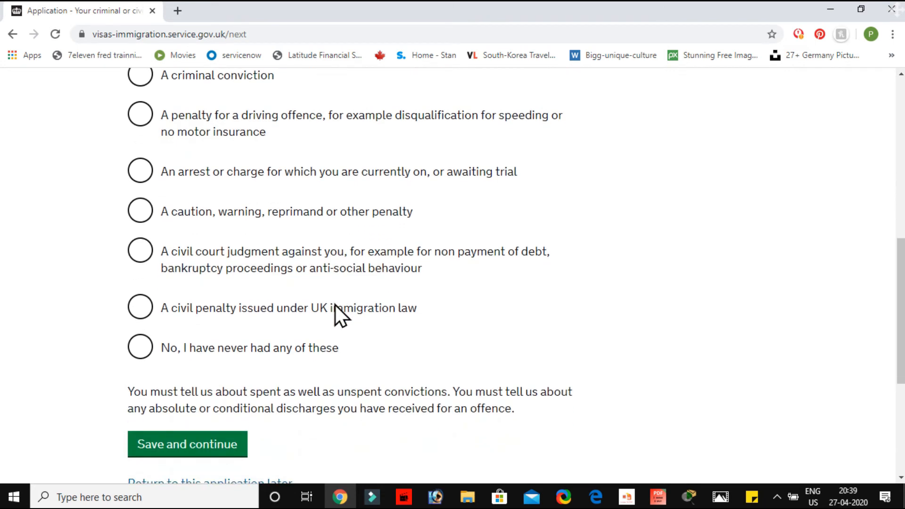
{"action": "scroll", "coordinate": [283, 340], "scroll_direction": "up", "scroll_amount": 1}
{"action": "left_click", "coordinate": [144, 366]}
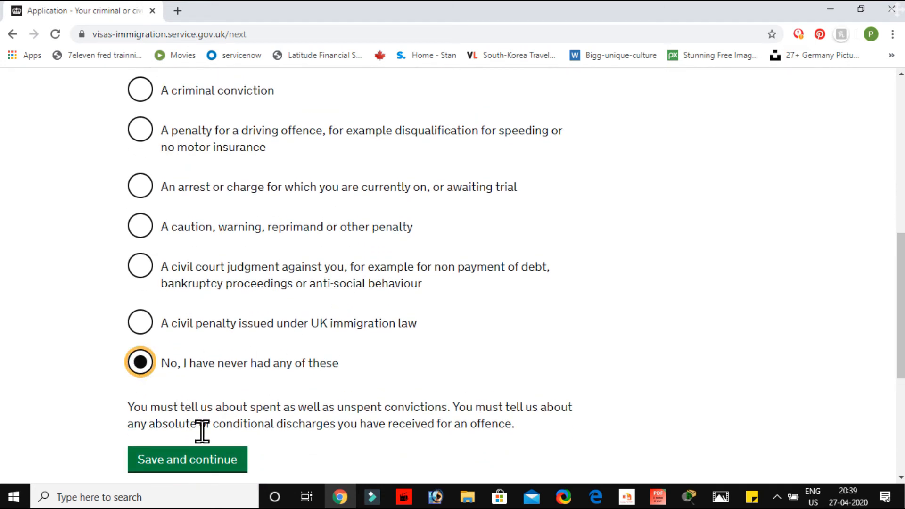
{"action": "left_click", "coordinate": [203, 463]}
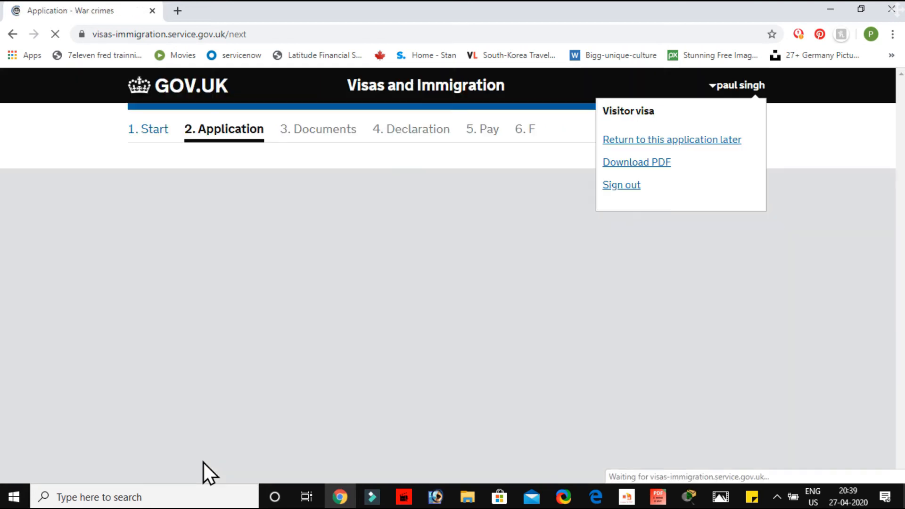
Answer No to involvement in war crimes, confirm having read the war crimes information, and save the page
{"action": "scroll", "coordinate": [313, 304], "scroll_direction": "down", "scroll_amount": 6}
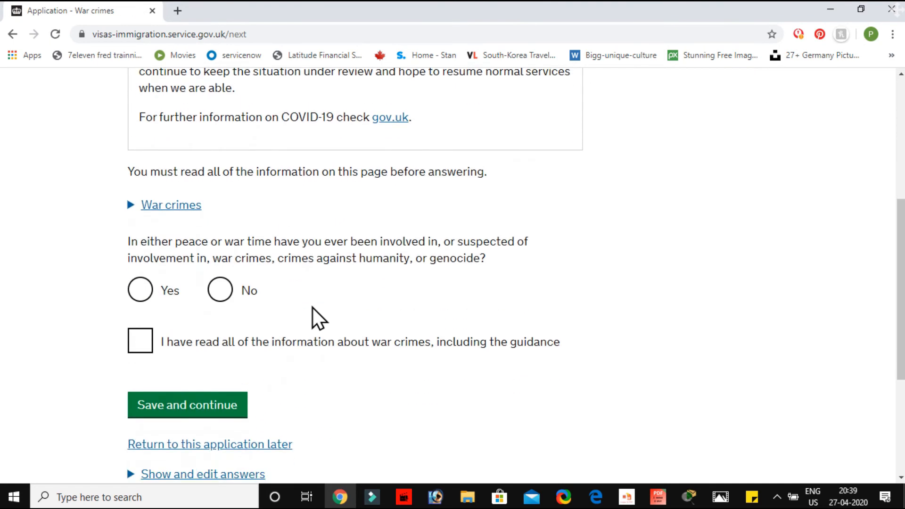
{"action": "left_click", "coordinate": [216, 295]}
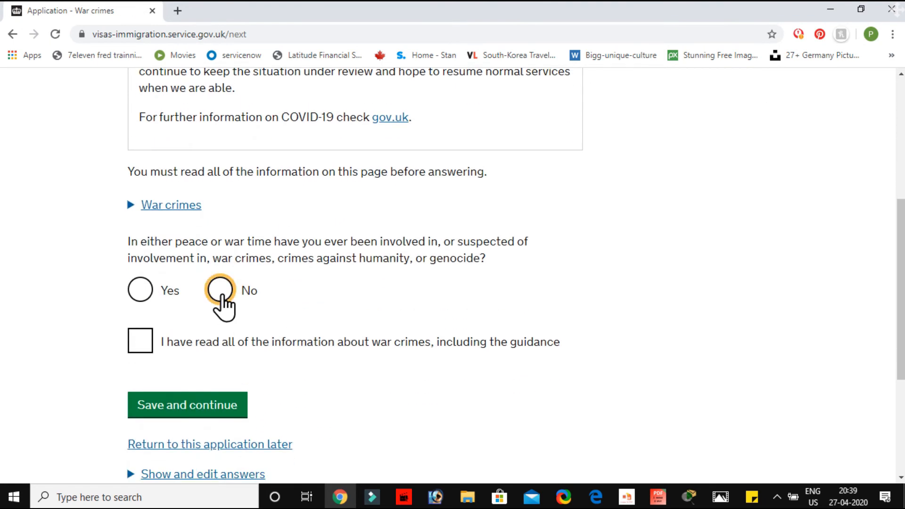
{"action": "left_click", "coordinate": [139, 360]}
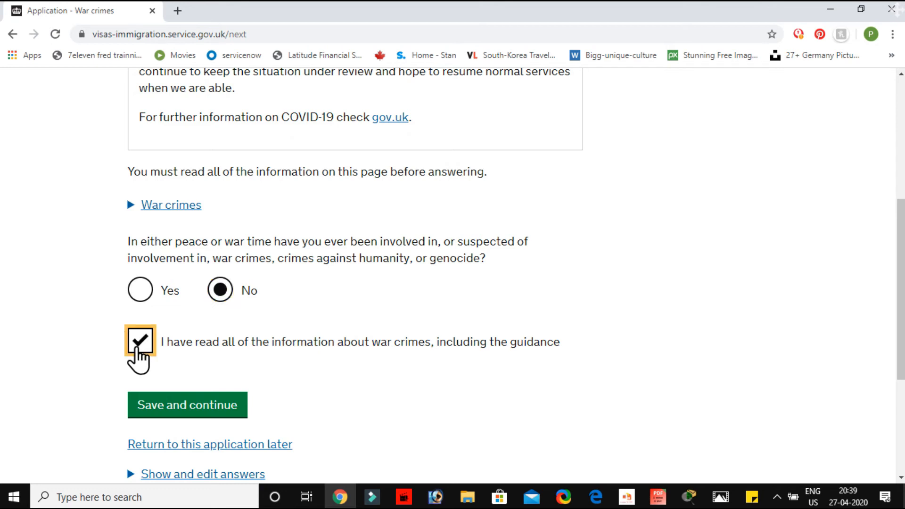
{"action": "left_click", "coordinate": [171, 410]}
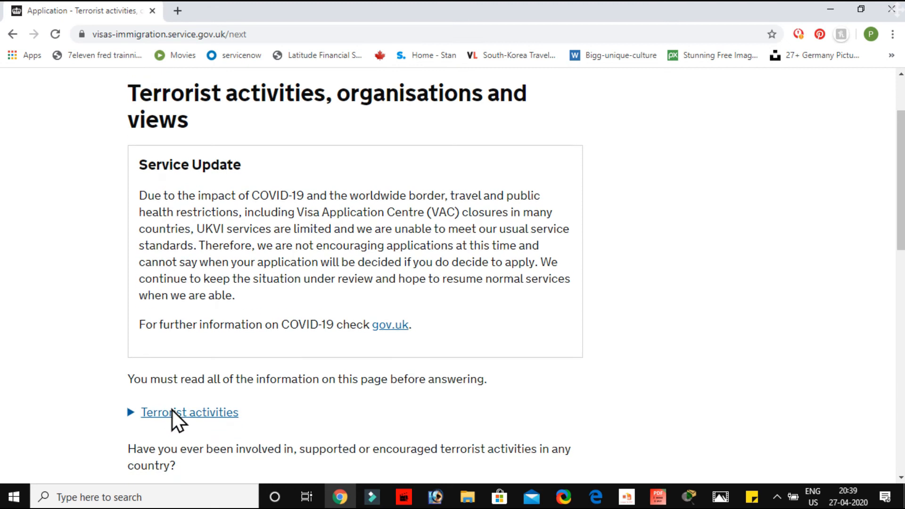
Answer No to all three questions on terrorist activities, organisations and views, confirm having read the guidance, and save the page
{"action": "scroll", "coordinate": [171, 409], "scroll_direction": "down", "scroll_amount": 2}
{"action": "scroll", "coordinate": [172, 409], "scroll_direction": "up", "scroll_amount": 2}
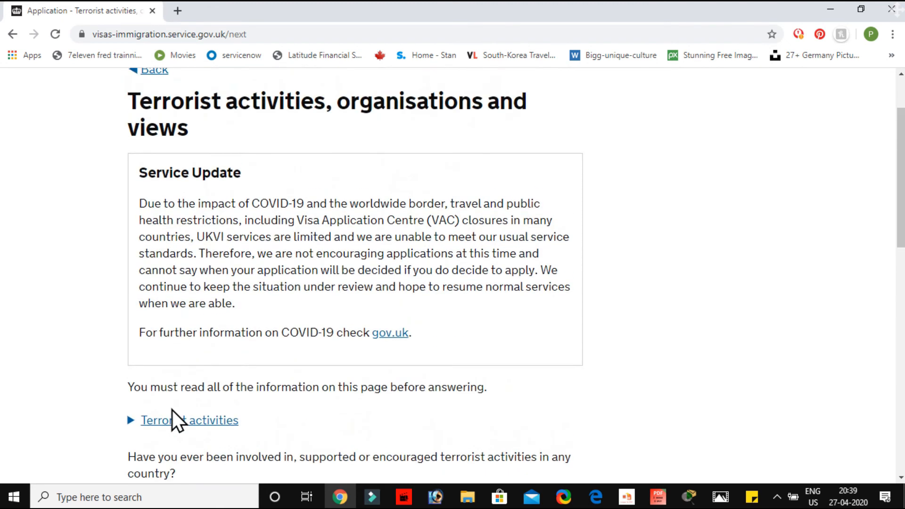
{"action": "scroll", "coordinate": [171, 409], "scroll_direction": "down", "scroll_amount": 7}
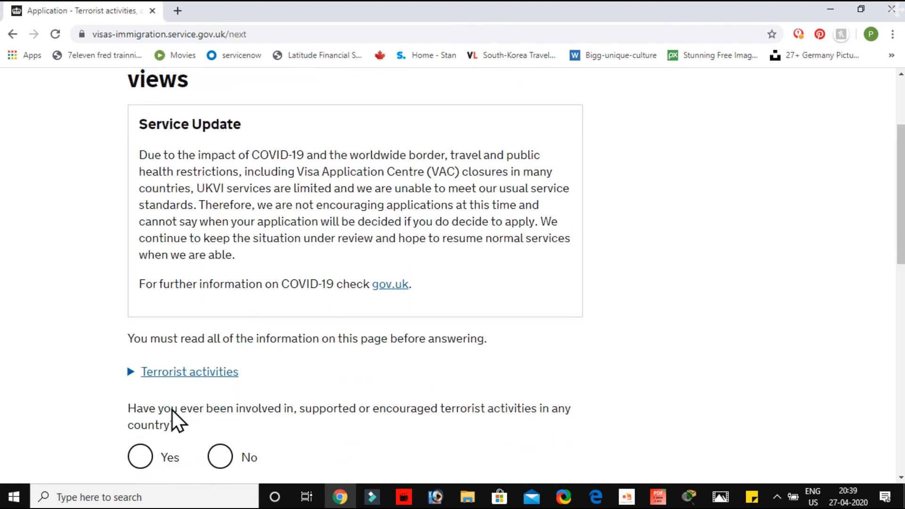
{"action": "left_click", "coordinate": [219, 169]}
{"action": "left_click", "coordinate": [220, 288]}
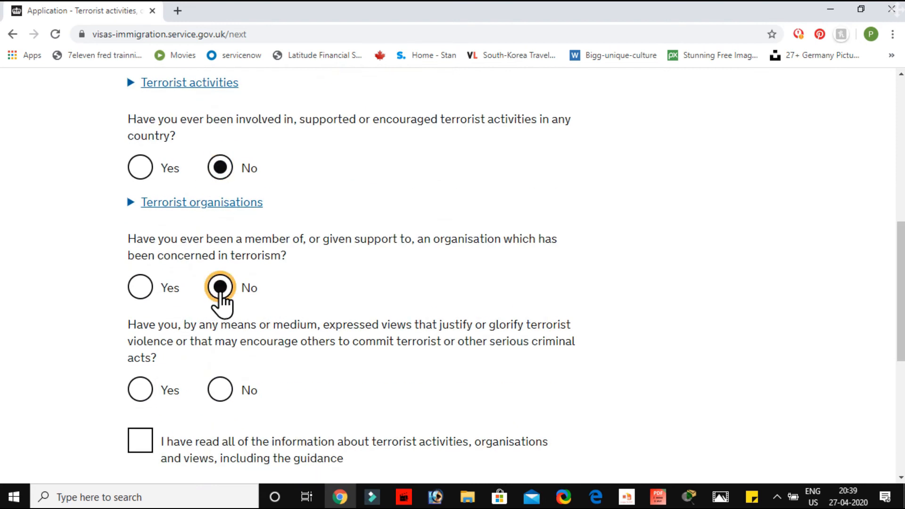
{"action": "scroll", "coordinate": [222, 301], "scroll_direction": "down", "scroll_amount": 2}
{"action": "left_click", "coordinate": [220, 277]}
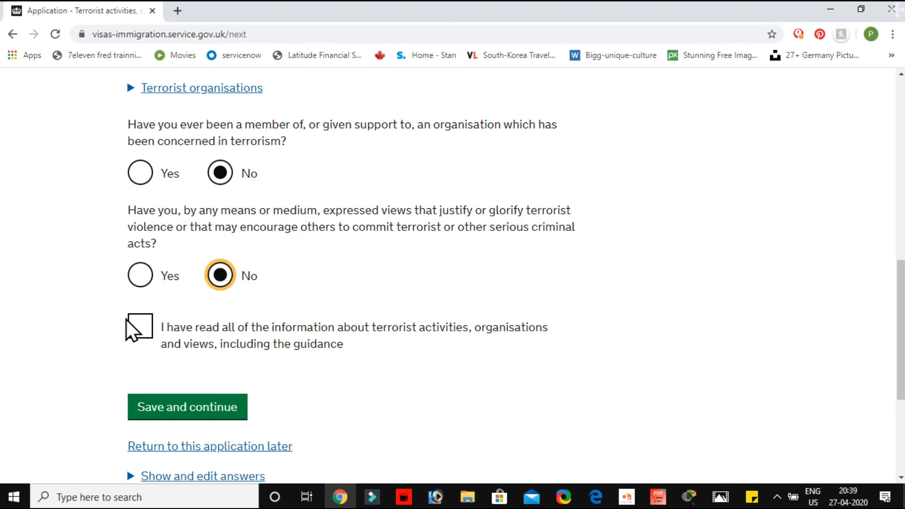
{"action": "left_click", "coordinate": [141, 332]}
{"action": "left_click", "coordinate": [193, 409]}
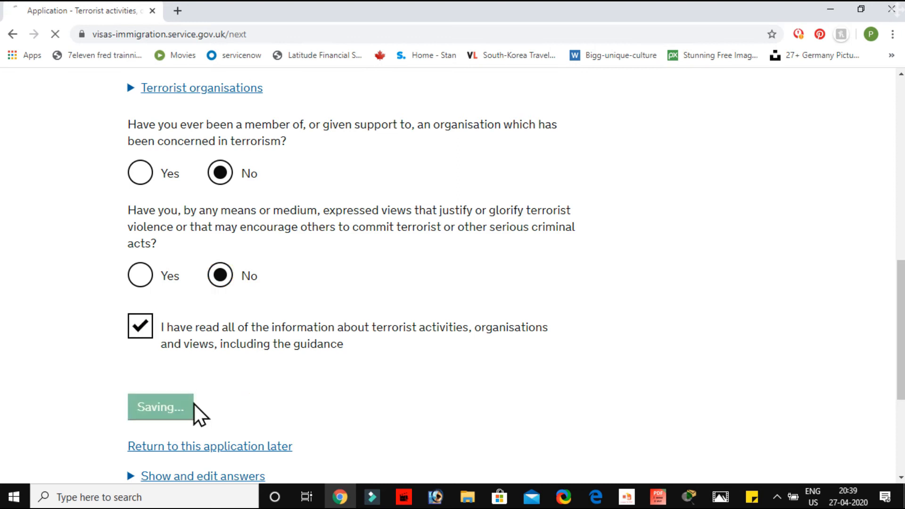
Answer No to both questions on extremist organisations and views, confirm having read the guidance, and save the page
{"action": "scroll", "coordinate": [202, 353], "scroll_direction": "down", "scroll_amount": 5}
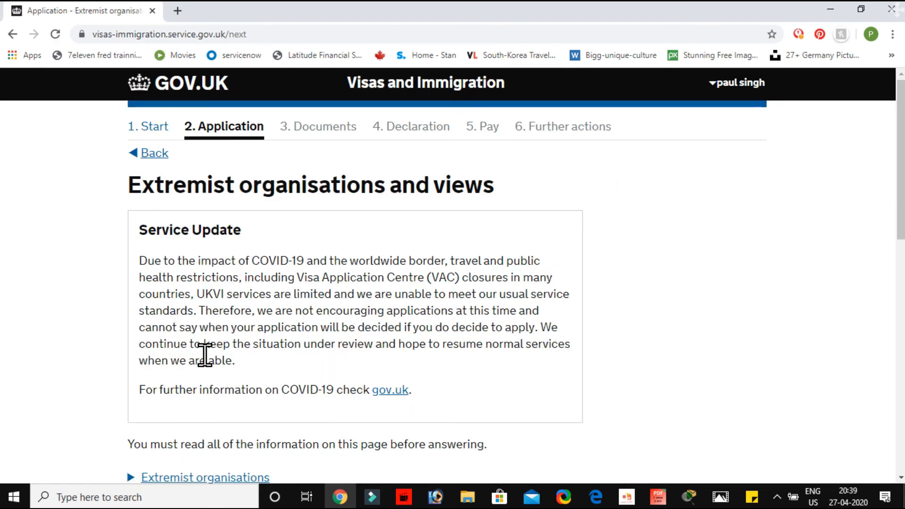
{"action": "scroll", "coordinate": [207, 365], "scroll_direction": "up", "scroll_amount": 3}
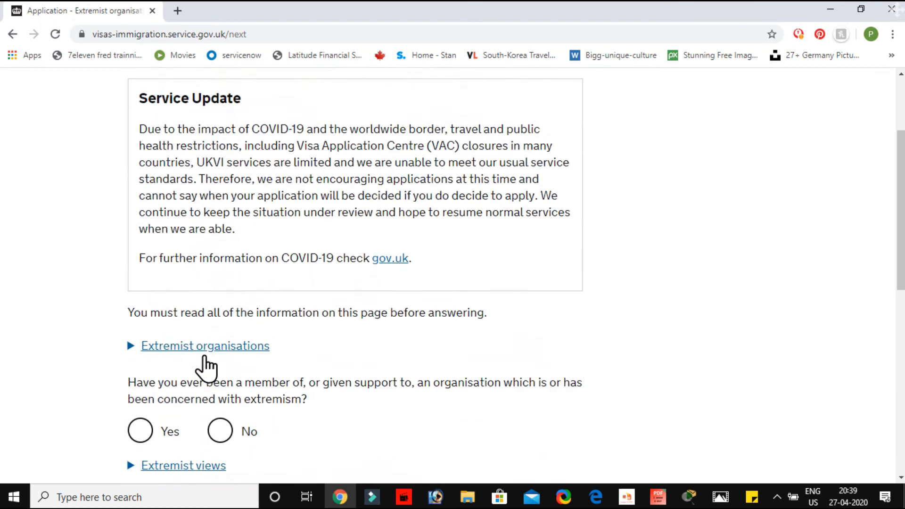
{"action": "scroll", "coordinate": [205, 357], "scroll_direction": "down", "scroll_amount": 6}
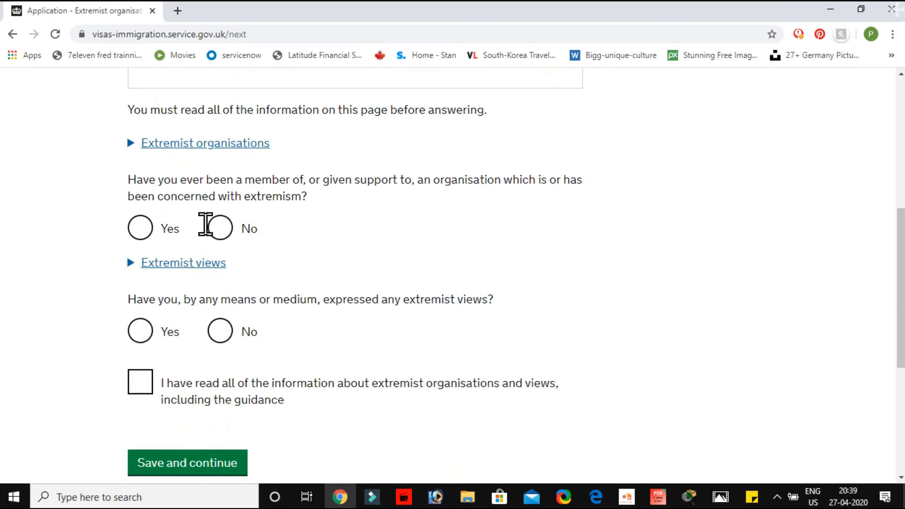
{"action": "left_click", "coordinate": [218, 233]}
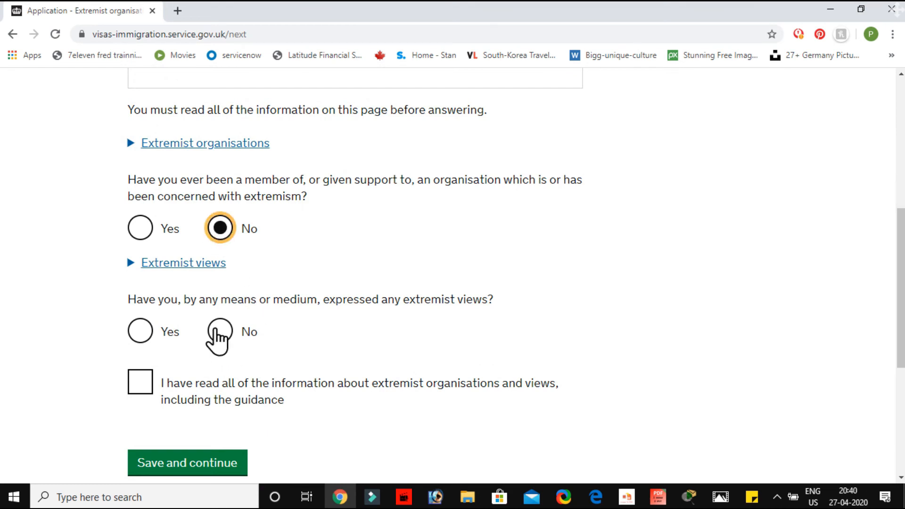
{"action": "left_click", "coordinate": [218, 335]}
{"action": "left_click", "coordinate": [138, 383]}
{"action": "left_click", "coordinate": [208, 460]}
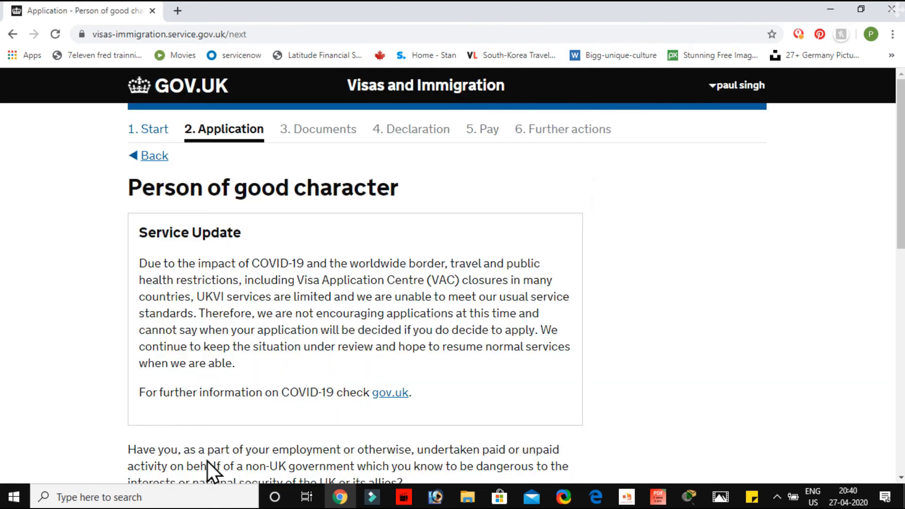
Answer No to all three questions on being a person of good character and save the page
{"action": "scroll", "coordinate": [207, 462], "scroll_direction": "down", "scroll_amount": 3}
{"action": "scroll", "coordinate": [207, 461], "scroll_direction": "up", "scroll_amount": 3}
{"action": "scroll", "coordinate": [208, 461], "scroll_direction": "down", "scroll_amount": 6}
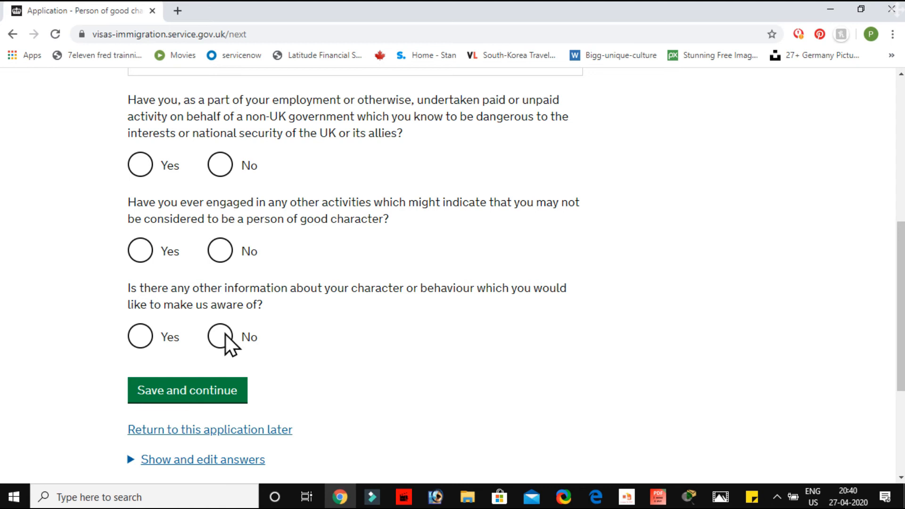
{"action": "left_click", "coordinate": [221, 166]}
{"action": "left_click", "coordinate": [221, 254]}
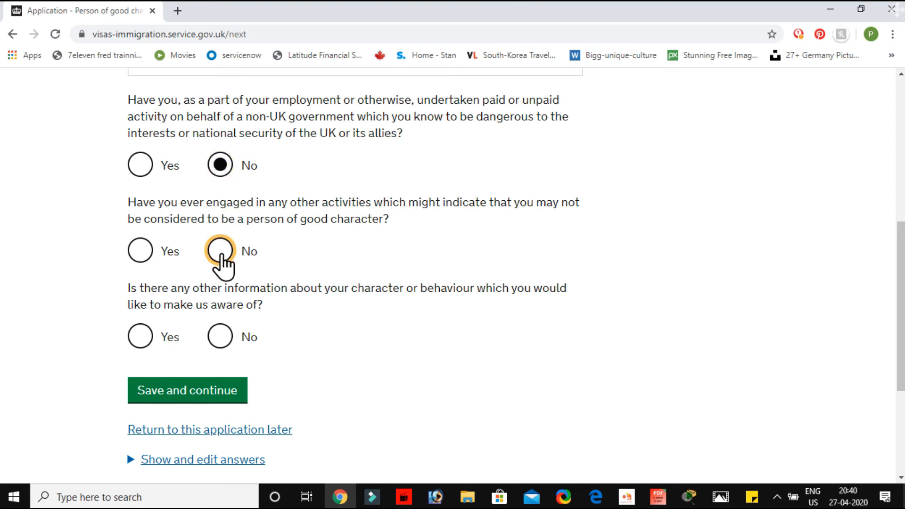
{"action": "left_click", "coordinate": [217, 342]}
{"action": "left_click", "coordinate": [202, 401]}
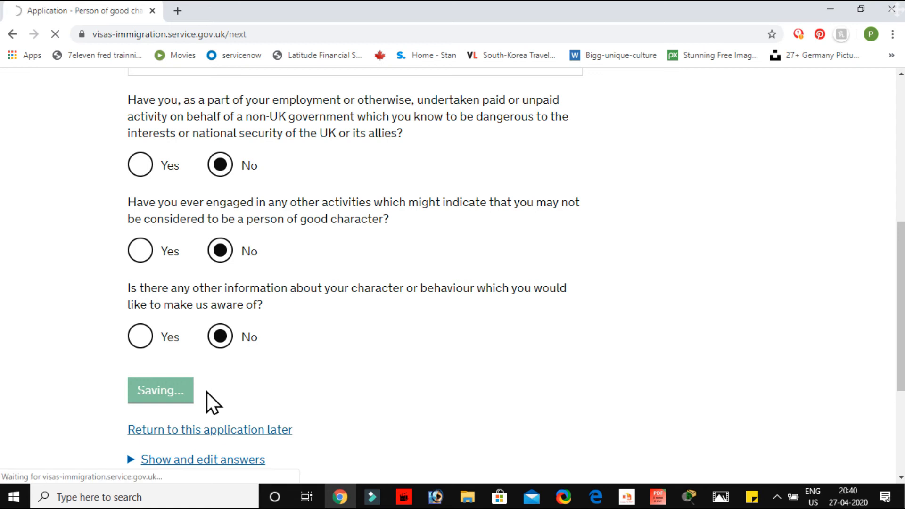
Choose "I have not worked in any of the jobs listed above" for the employment history and save the answer
{"action": "scroll", "coordinate": [206, 392], "scroll_direction": "down", "scroll_amount": 2}
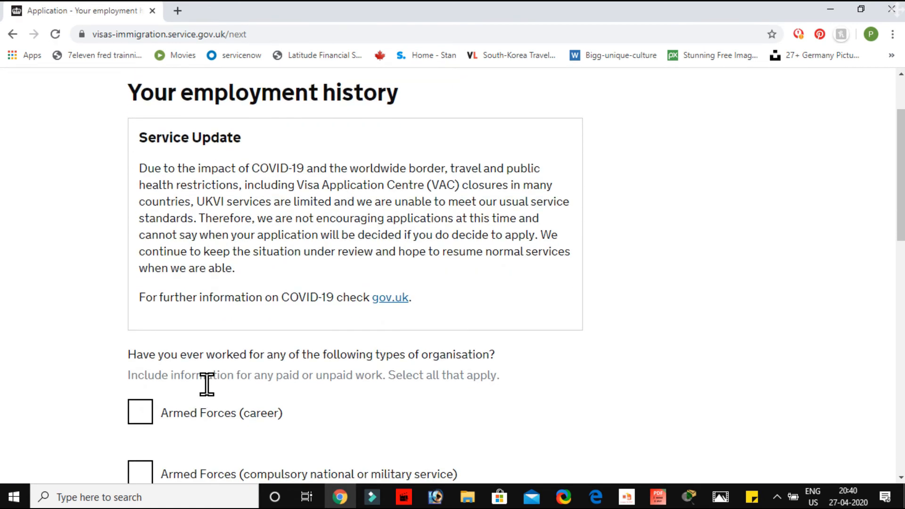
{"action": "scroll", "coordinate": [207, 386], "scroll_direction": "down", "scroll_amount": 6}
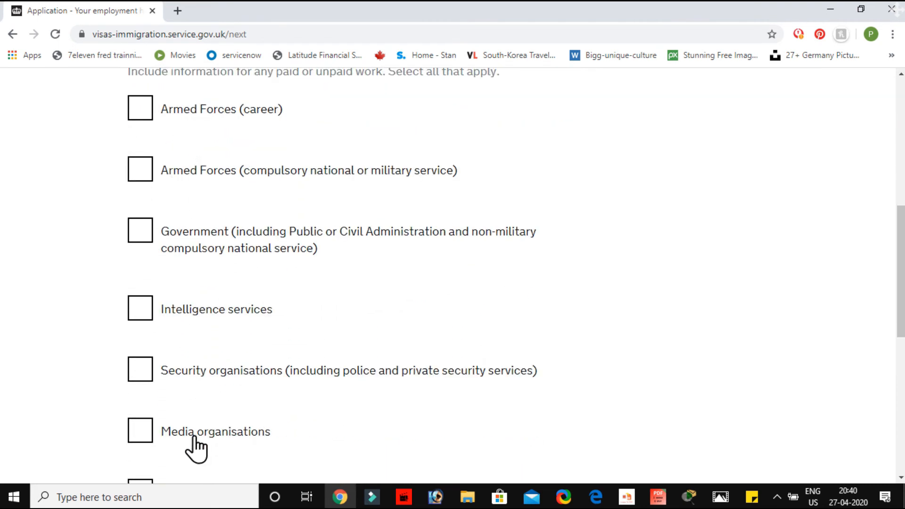
{"action": "scroll", "coordinate": [196, 445], "scroll_direction": "down", "scroll_amount": 3}
{"action": "left_click", "coordinate": [147, 399]}
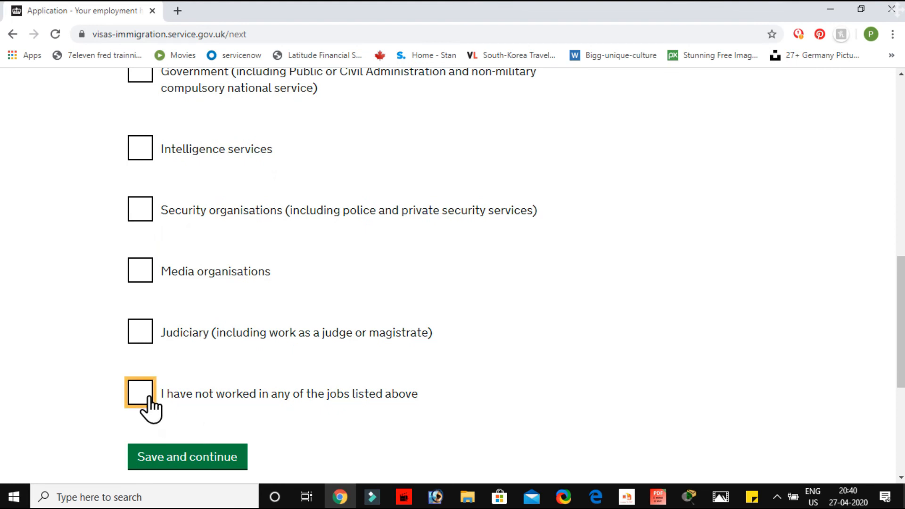
{"action": "left_click", "coordinate": [208, 456]}
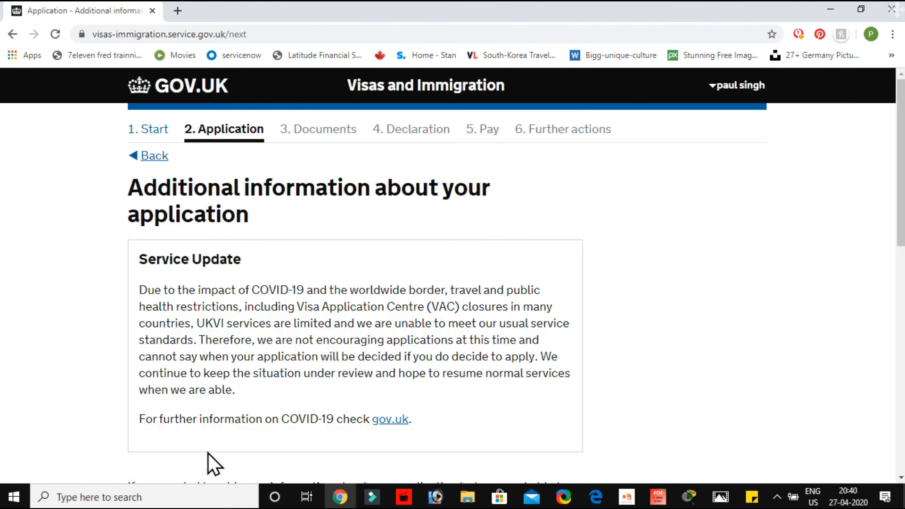
Enter "GSFG" as further details in the additional information about the application and save the page
{"action": "scroll", "coordinate": [208, 454], "scroll_direction": "down", "scroll_amount": 3}
{"action": "scroll", "coordinate": [208, 453], "scroll_direction": "down", "scroll_amount": 3}
{"action": "scroll", "coordinate": [207, 454], "scroll_direction": "up", "scroll_amount": 4}
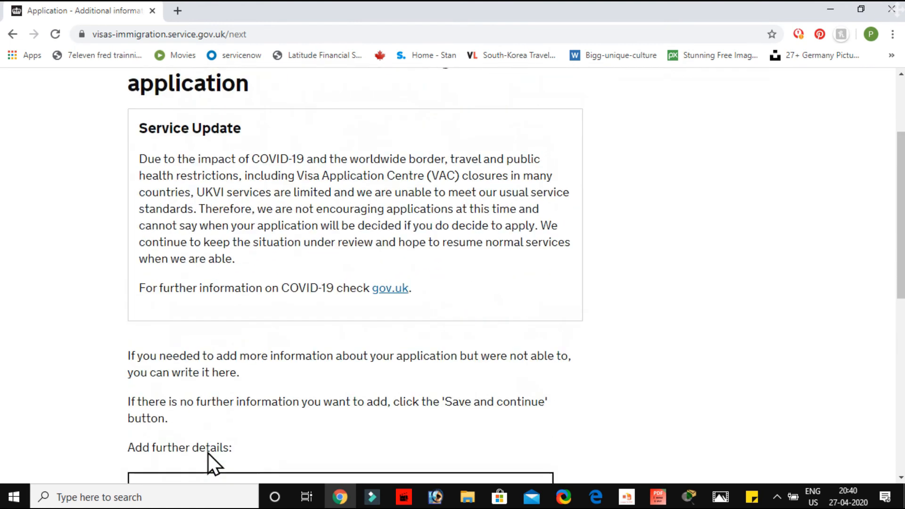
{"action": "scroll", "coordinate": [208, 453], "scroll_direction": "up", "scroll_amount": 1}
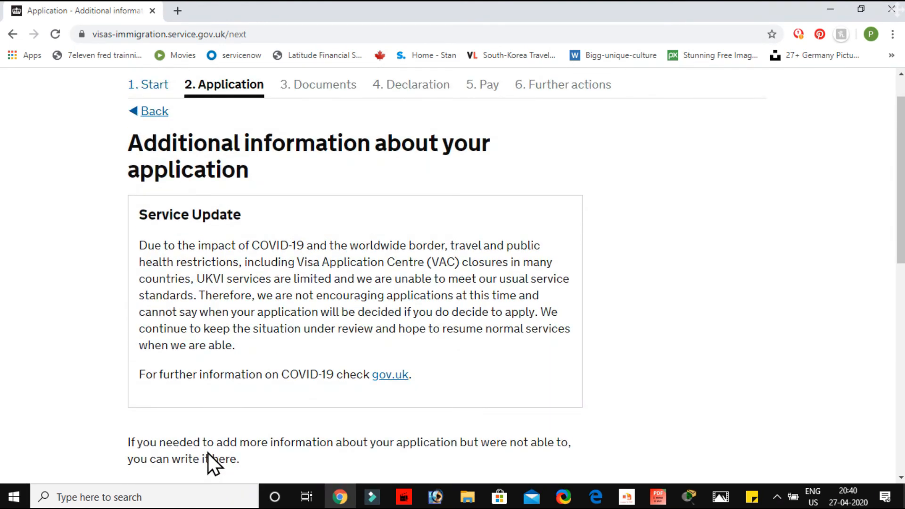
{"action": "scroll", "coordinate": [208, 453], "scroll_direction": "down", "scroll_amount": 7}
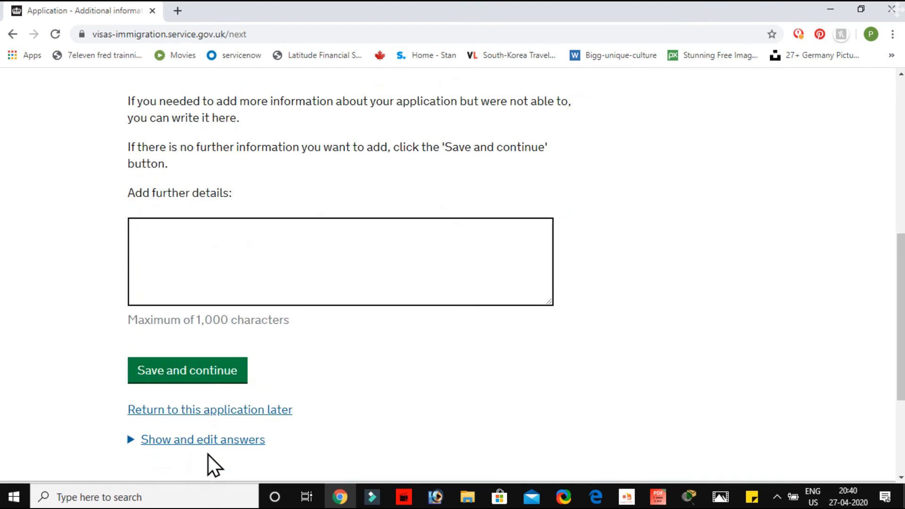
{"action": "left_click", "coordinate": [286, 281]}
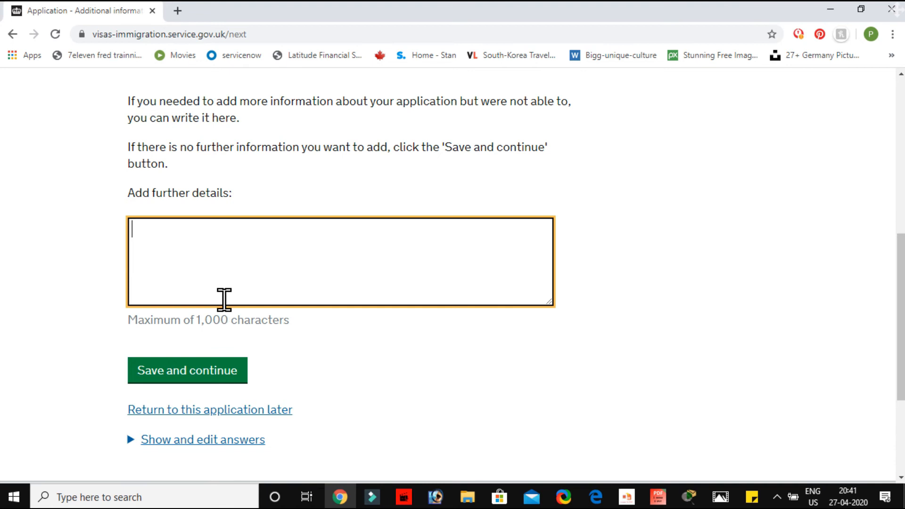
{"action": "type", "text": "GSFG"}
{"action": "left_click", "coordinate": [197, 375]}
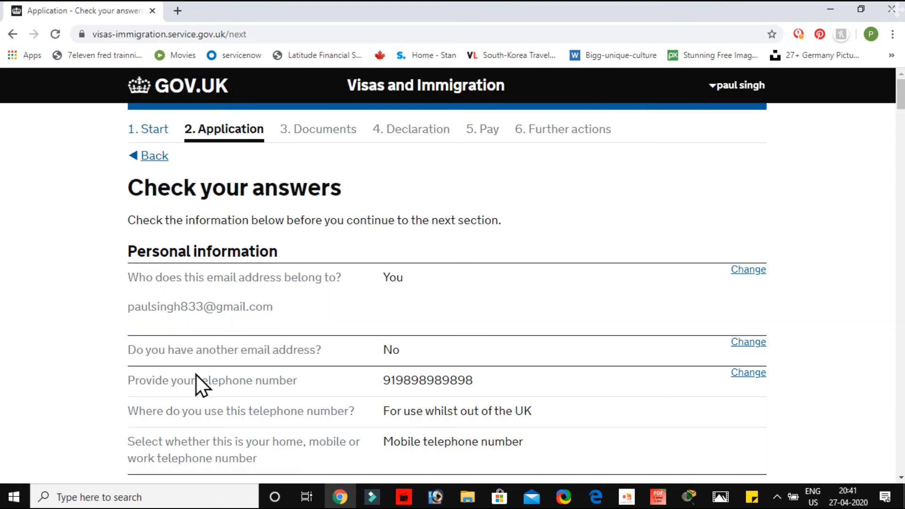
Review the application answers on the check page, starting with the personal information section
{"action": "scroll", "coordinate": [196, 375], "scroll_direction": "down", "scroll_amount": 1}
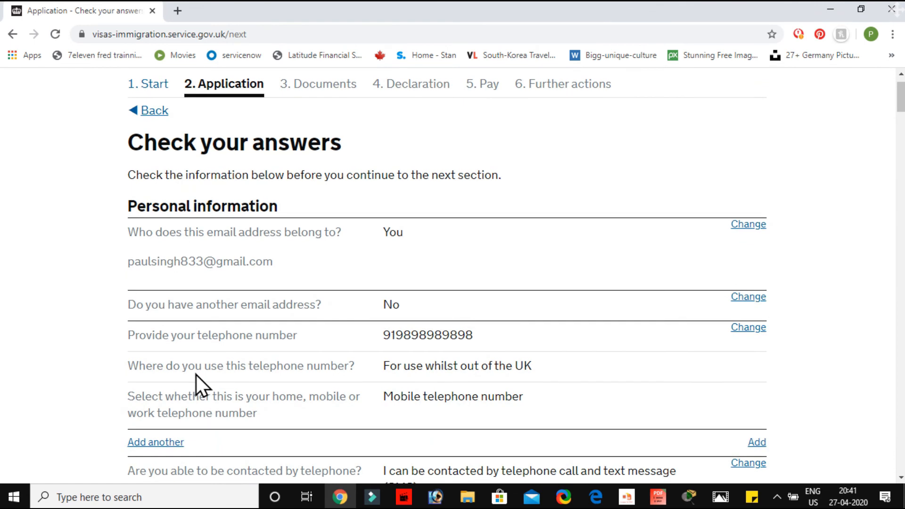
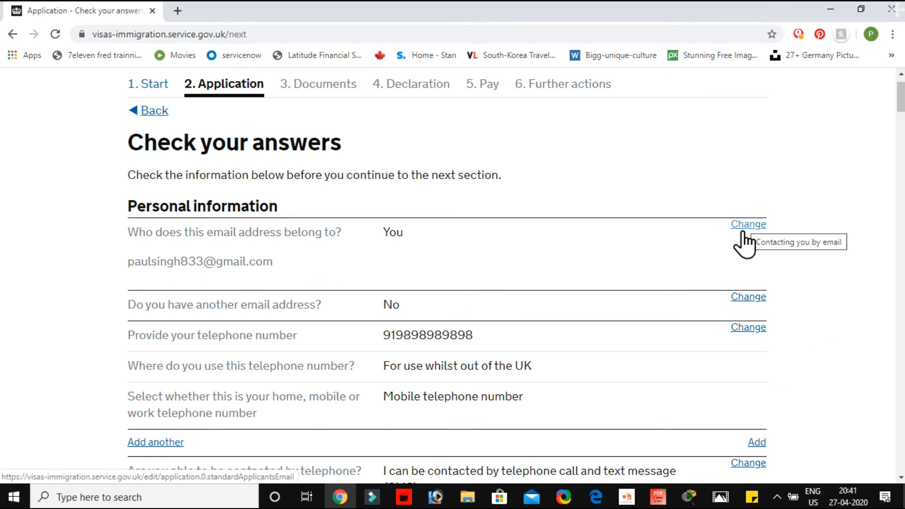
Review the remaining application answers through the extra information section and continue to the documents section
{"action": "scroll", "coordinate": [631, 326], "scroll_direction": "down", "scroll_amount": 10}
{"action": "scroll", "coordinate": [631, 323], "scroll_direction": "down", "scroll_amount": 20}
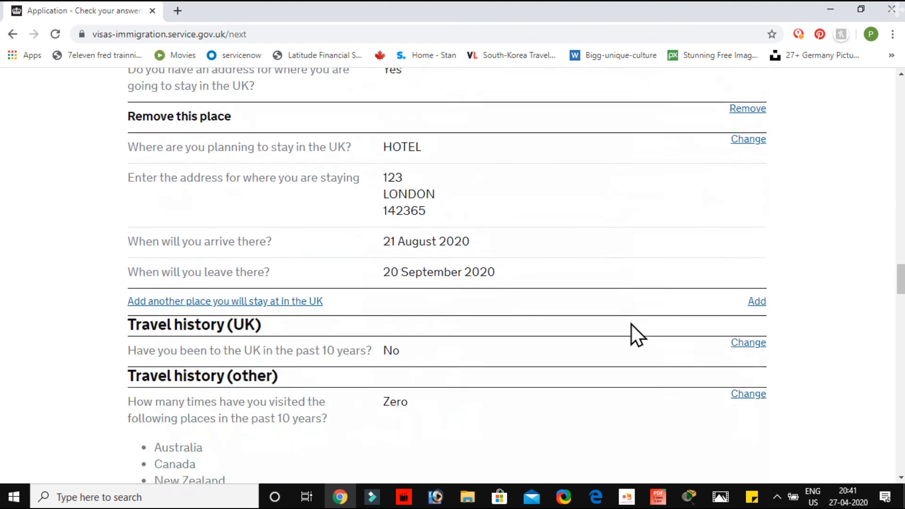
{"action": "scroll", "coordinate": [631, 325], "scroll_direction": "down", "scroll_amount": 20}
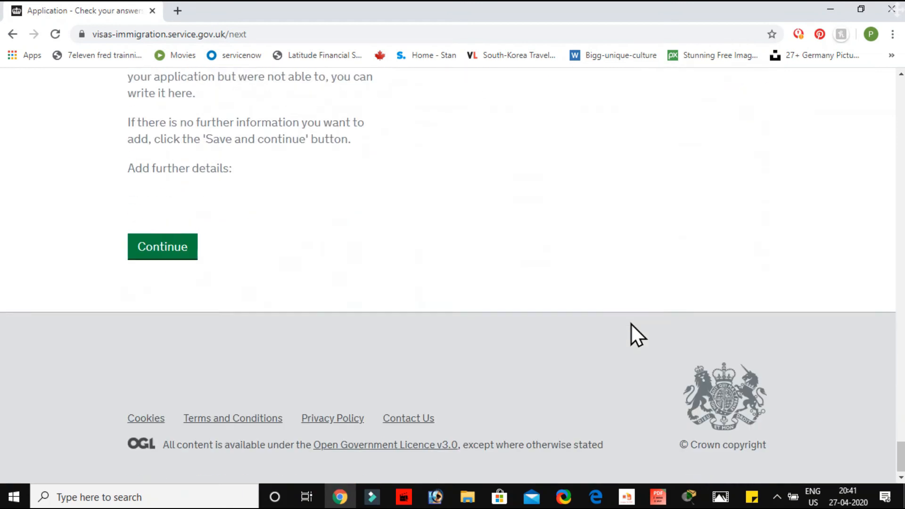
{"action": "scroll", "coordinate": [632, 324], "scroll_direction": "up", "scroll_amount": 1}
{"action": "left_click", "coordinate": [178, 285]}
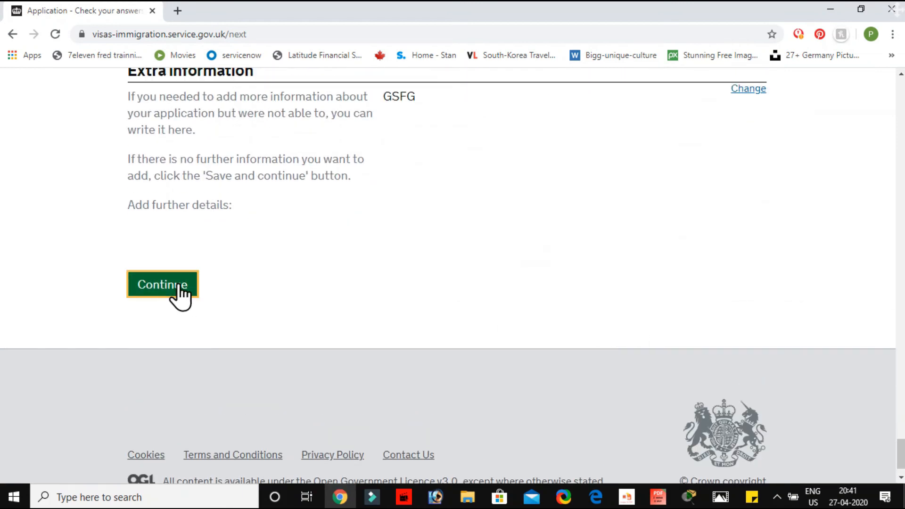
Agree to provide the mandatory passport or travel document and save the documents page
{"action": "scroll", "coordinate": [179, 285], "scroll_direction": "down", "scroll_amount": 2}
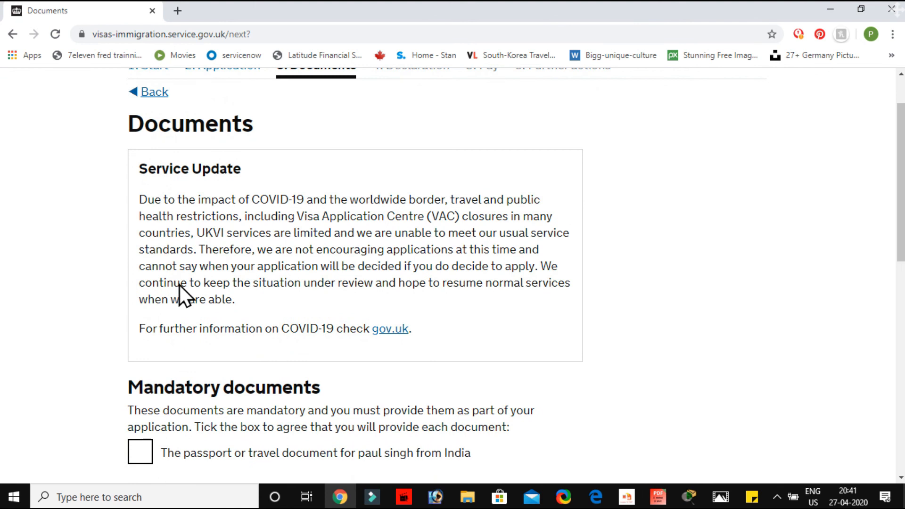
{"action": "scroll", "coordinate": [179, 285], "scroll_direction": "down", "scroll_amount": 4}
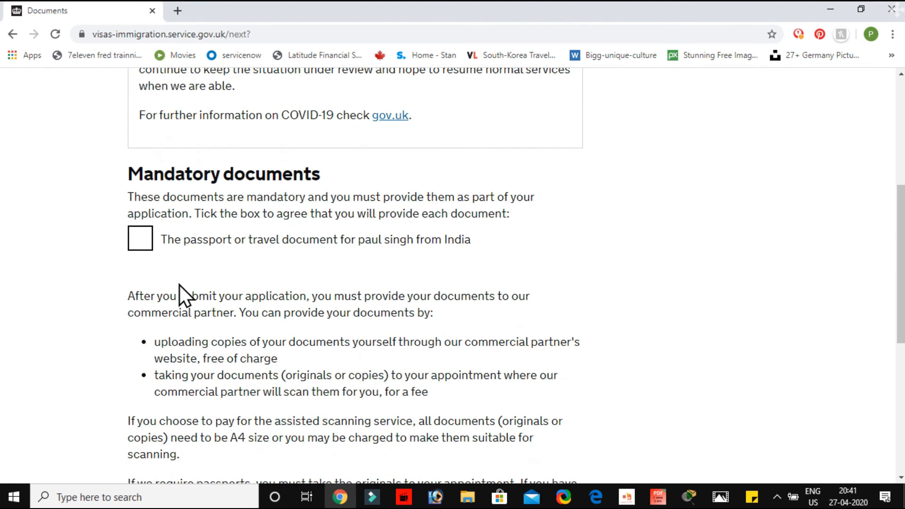
{"action": "left_click", "coordinate": [142, 241]}
{"action": "scroll", "coordinate": [200, 287], "scroll_direction": "down", "scroll_amount": 5}
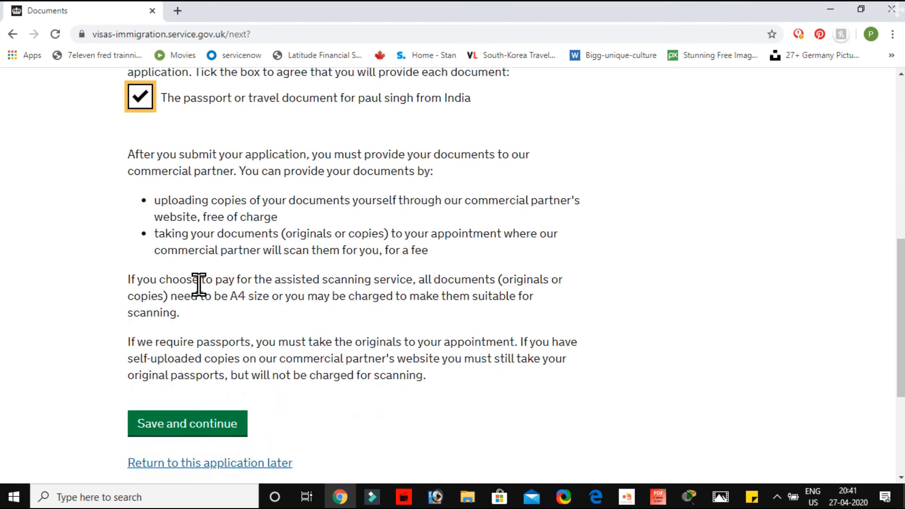
{"action": "scroll", "coordinate": [199, 286], "scroll_direction": "up", "scroll_amount": 1}
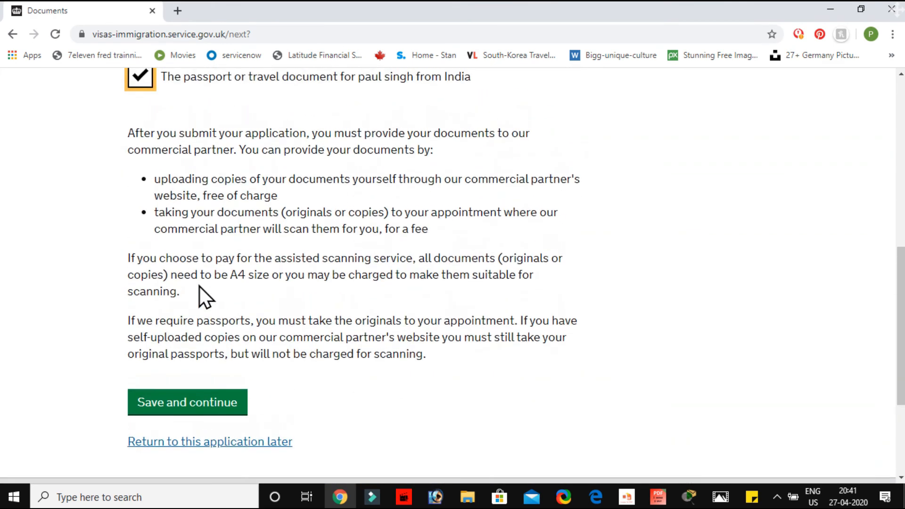
{"action": "left_click_drag", "start_coordinate": [130, 143], "coordinate": [574, 439]}
{"action": "left_click", "coordinate": [188, 409]}
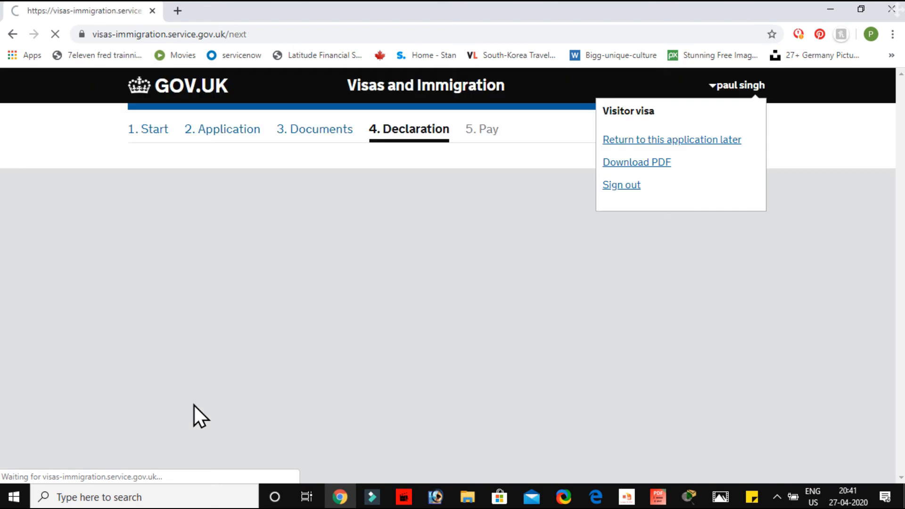
Read the visitor conditions, confirm that they are understood and accepted, and save the page
{"action": "scroll", "coordinate": [195, 405], "scroll_direction": "down", "scroll_amount": 3}
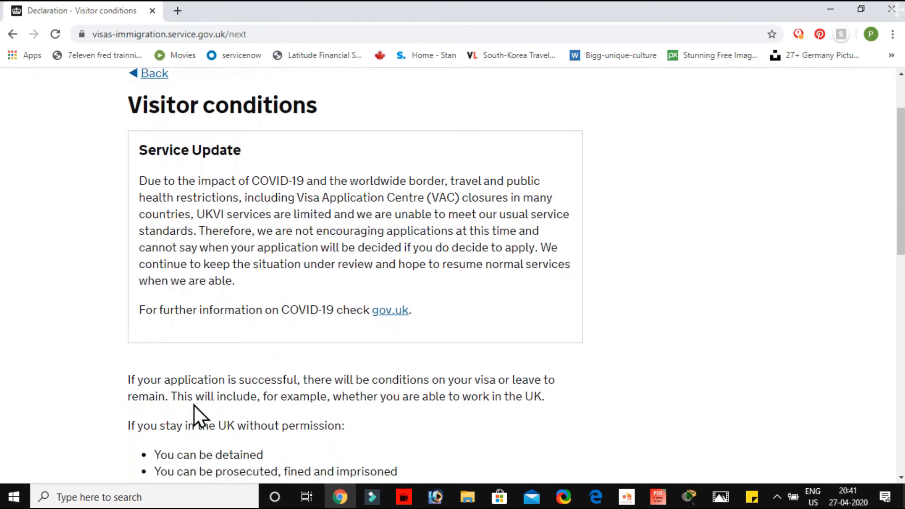
{"action": "scroll", "coordinate": [194, 406], "scroll_direction": "up", "scroll_amount": 2}
{"action": "scroll", "coordinate": [195, 405], "scroll_direction": "down", "scroll_amount": 6}
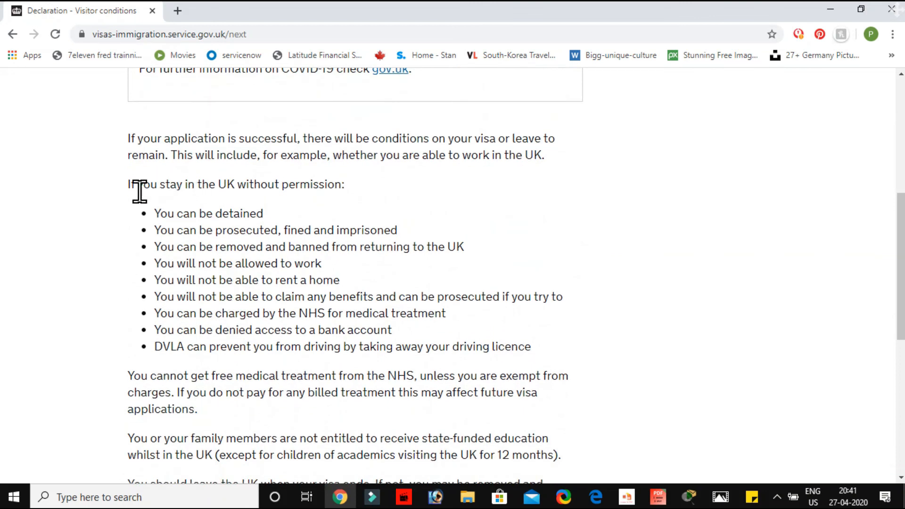
{"action": "left_click_drag", "start_coordinate": [129, 186], "coordinate": [544, 347]}
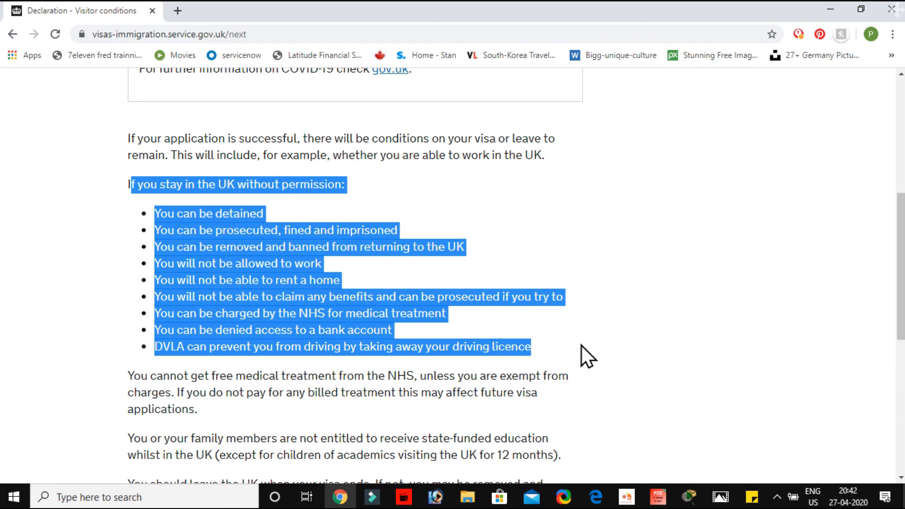
{"action": "scroll", "coordinate": [581, 345], "scroll_direction": "down", "scroll_amount": 4}
{"action": "left_click", "coordinate": [504, 408]}
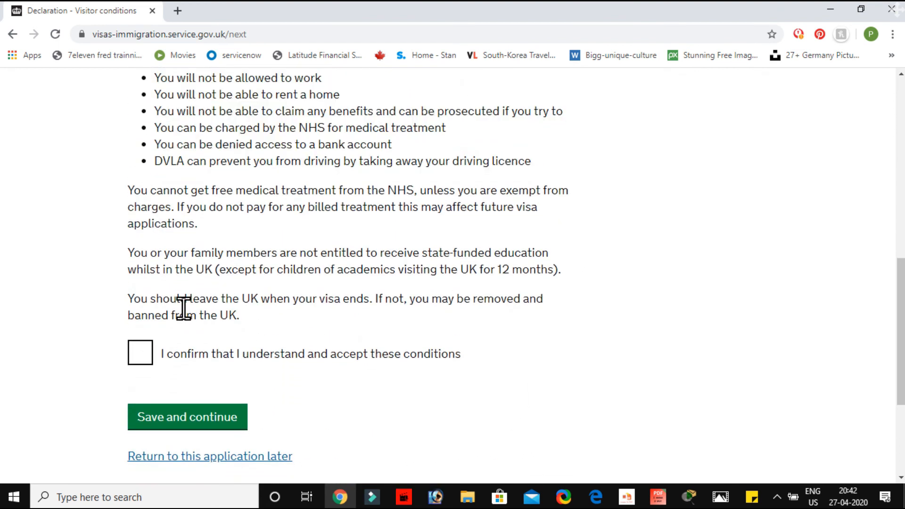
{"action": "left_click", "coordinate": [146, 356]}
{"action": "left_click", "coordinate": [169, 419]}
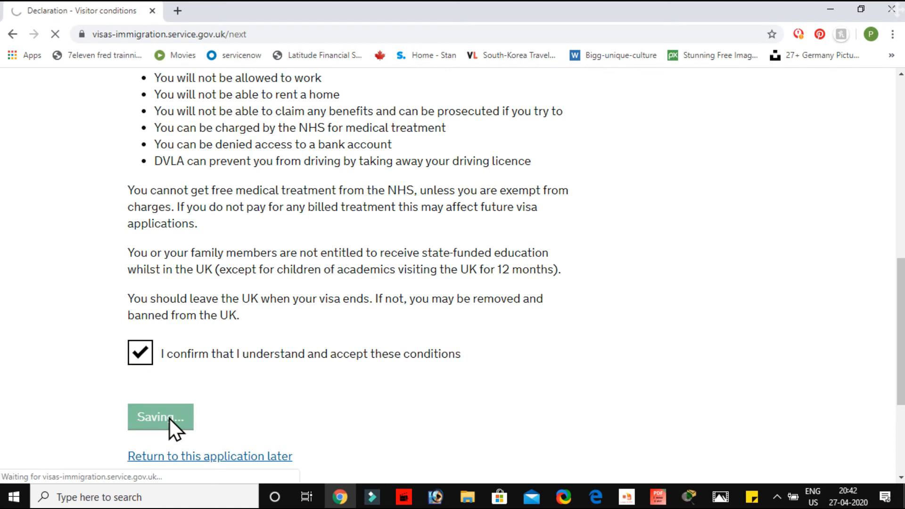
Declare "I am the applicant aged 18 or over" and accept the declaration
{"action": "scroll", "coordinate": [169, 418], "scroll_direction": "down", "scroll_amount": 2}
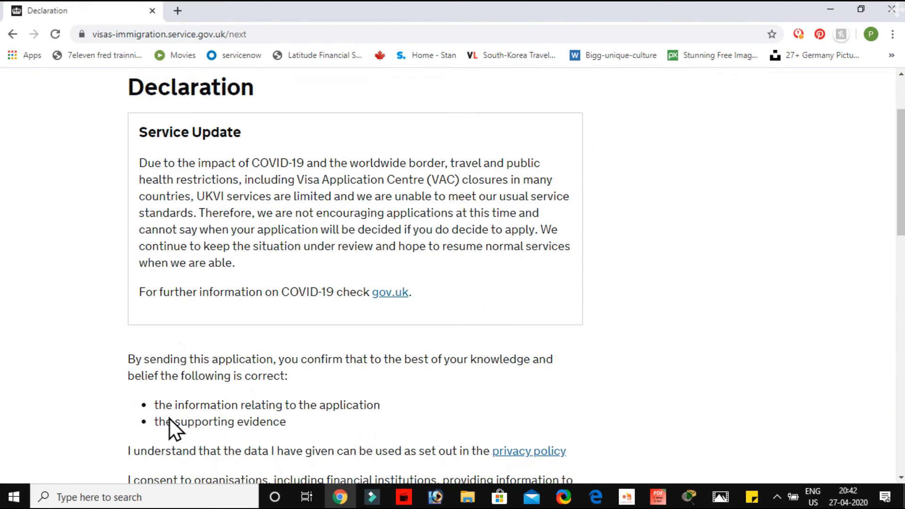
{"action": "scroll", "coordinate": [169, 418], "scroll_direction": "up", "scroll_amount": 1}
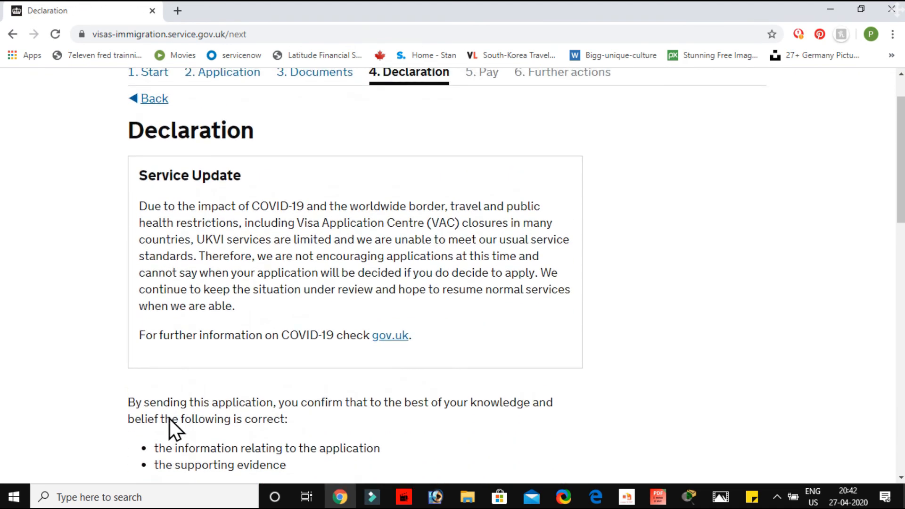
{"action": "scroll", "coordinate": [169, 417], "scroll_direction": "down", "scroll_amount": 8}
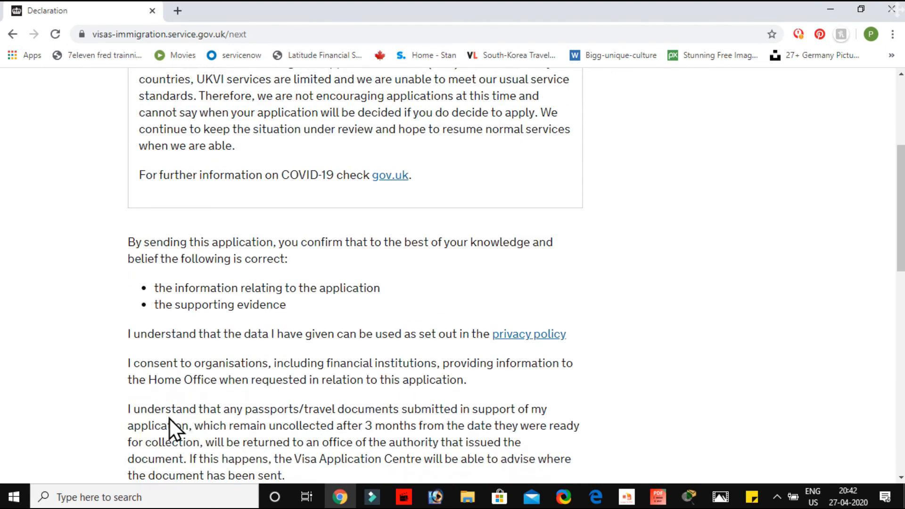
{"action": "scroll", "coordinate": [169, 418], "scroll_direction": "down", "scroll_amount": 3}
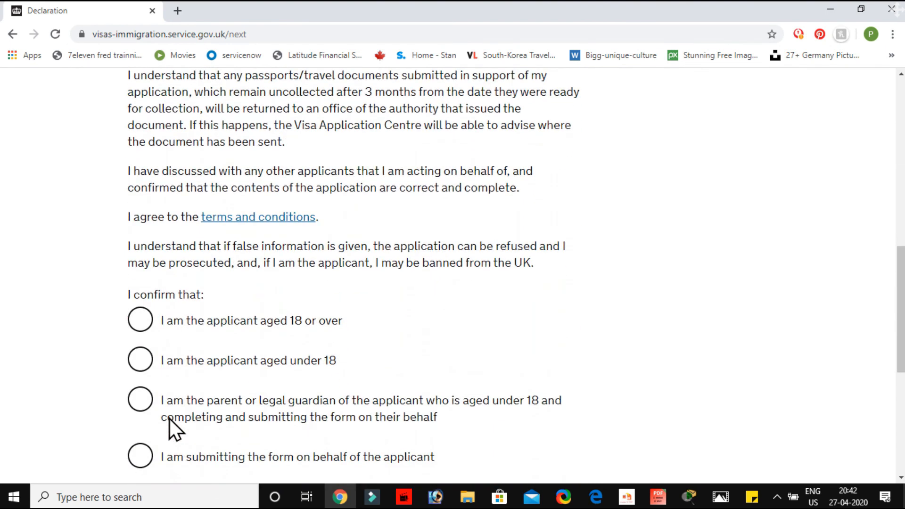
{"action": "scroll", "coordinate": [165, 347], "scroll_direction": "down", "scroll_amount": 2}
{"action": "left_click", "coordinate": [147, 239]}
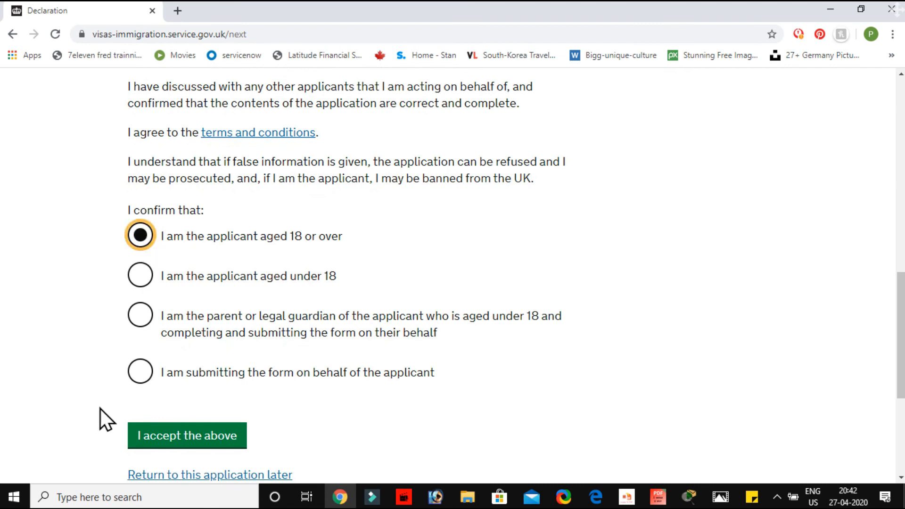
{"action": "left_click", "coordinate": [167, 442]}
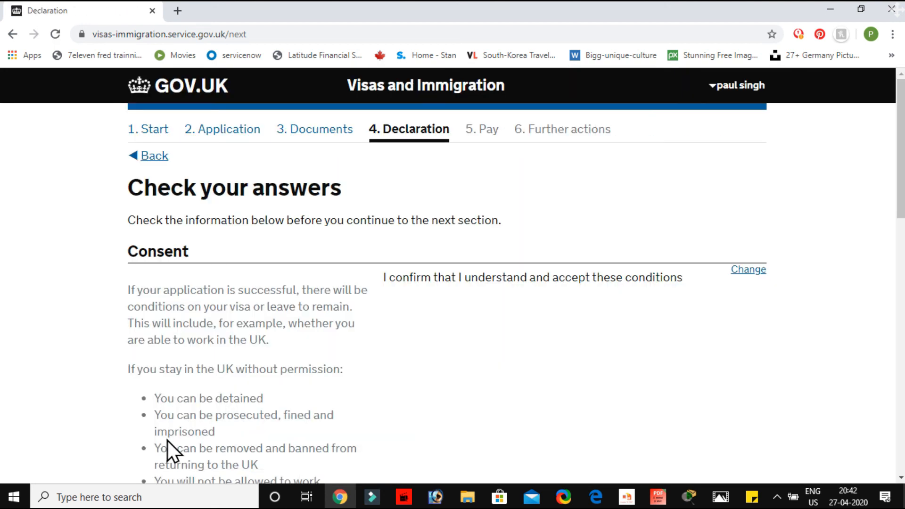
Check the consent and declaration answers and continue to the payment section
{"action": "scroll", "coordinate": [168, 440], "scroll_direction": "down", "scroll_amount": 12}
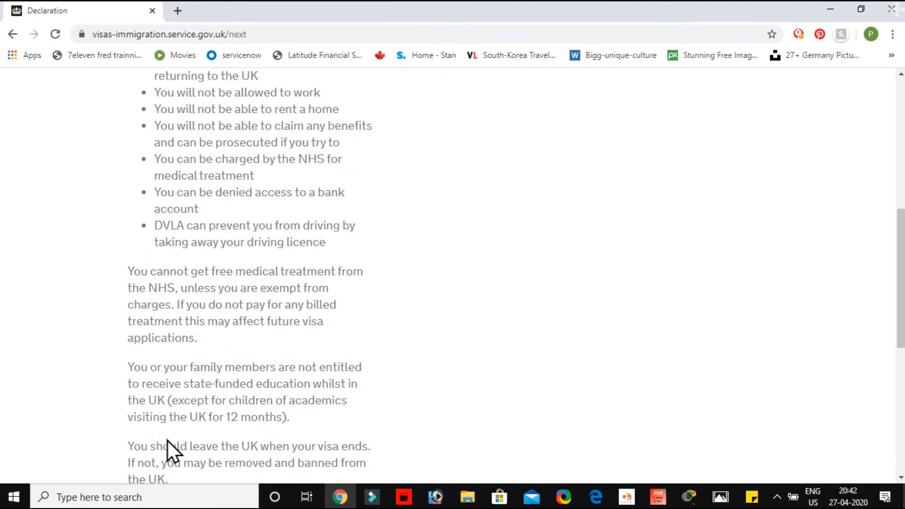
{"action": "scroll", "coordinate": [168, 441], "scroll_direction": "up", "scroll_amount": 2}
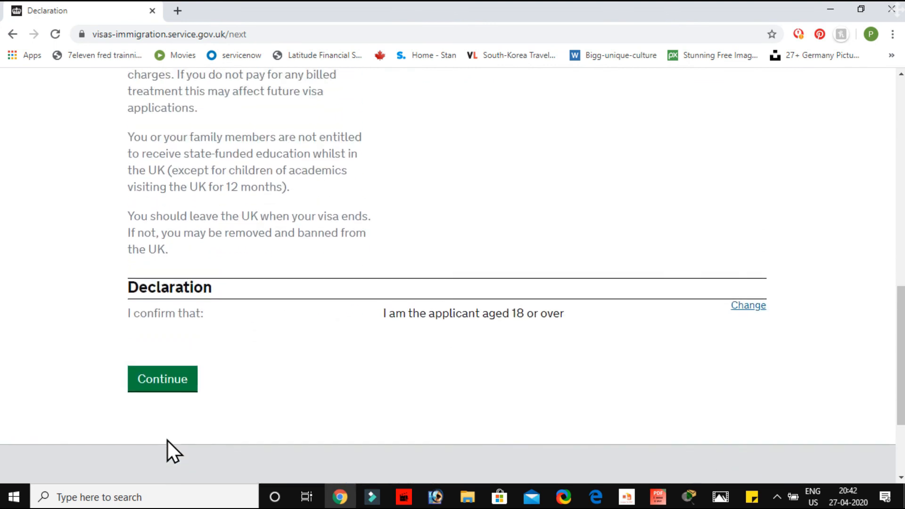
{"action": "left_click", "coordinate": [162, 381]}
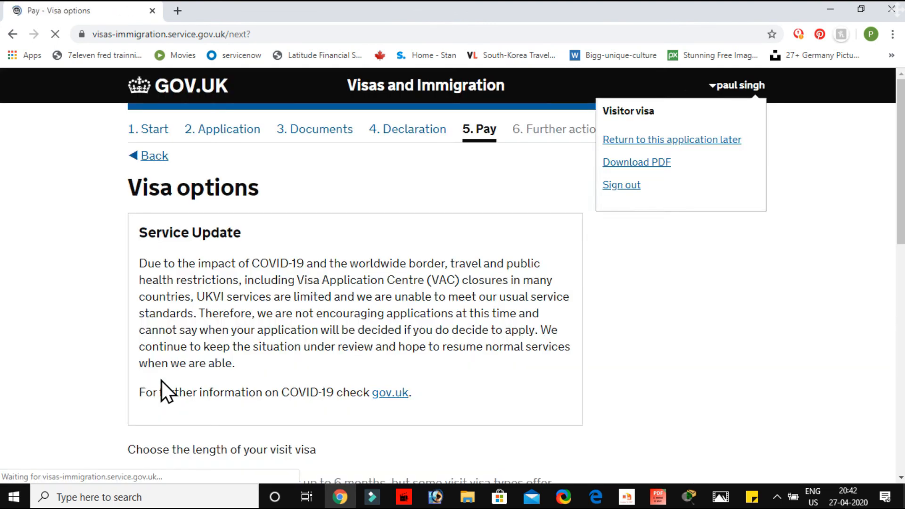
Keep the 6-month option as the length of the visit visa and save the choice
{"action": "scroll", "coordinate": [161, 380], "scroll_direction": "down", "scroll_amount": 4}
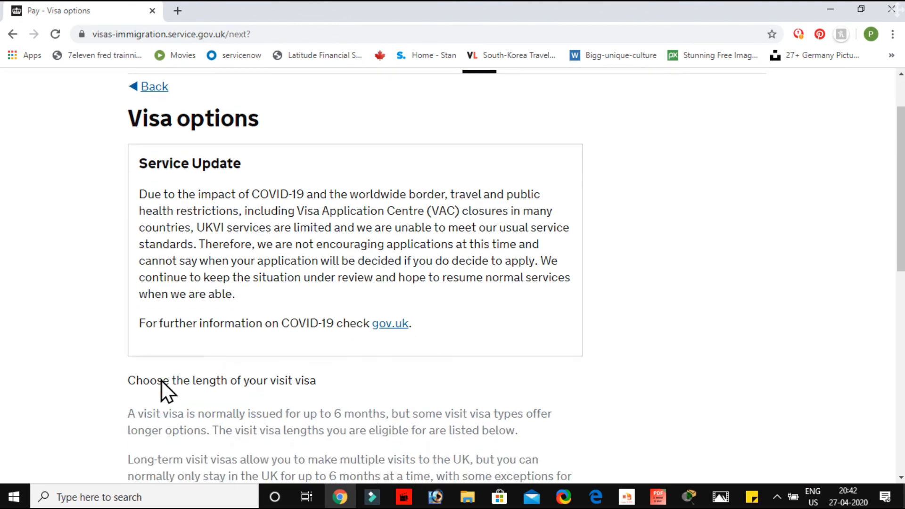
{"action": "scroll", "coordinate": [161, 381], "scroll_direction": "down", "scroll_amount": 3}
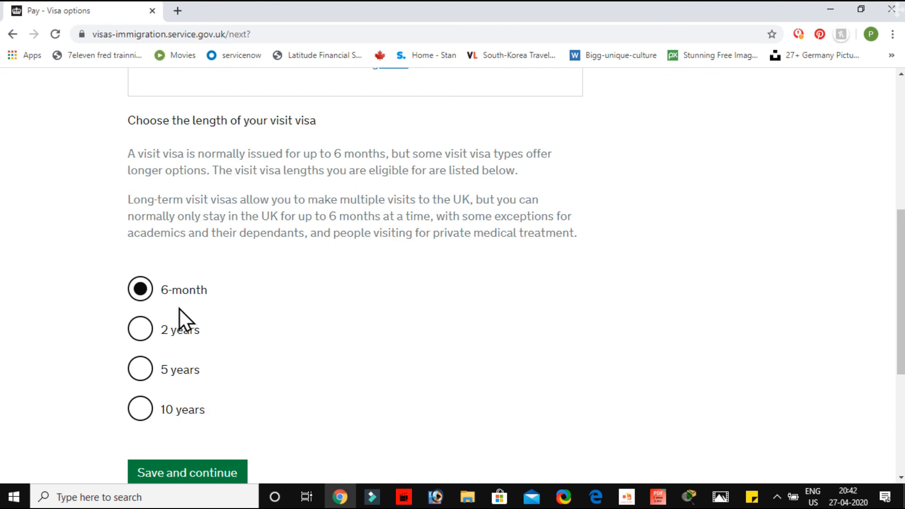
{"action": "scroll", "coordinate": [228, 333], "scroll_direction": "down", "scroll_amount": 2}
{"action": "left_click", "coordinate": [191, 398]}
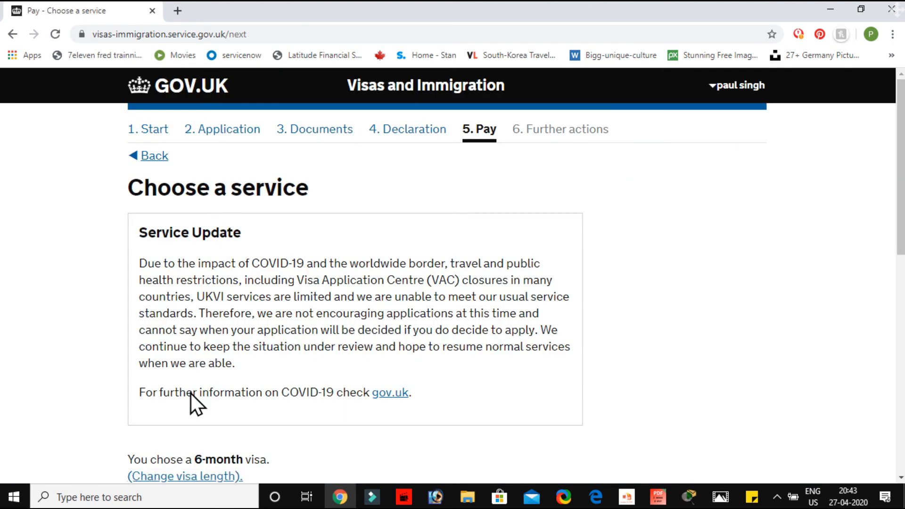
Keep the Standard service for the 6-month visa and save the service choice
{"action": "scroll", "coordinate": [190, 394], "scroll_direction": "down", "scroll_amount": 5}
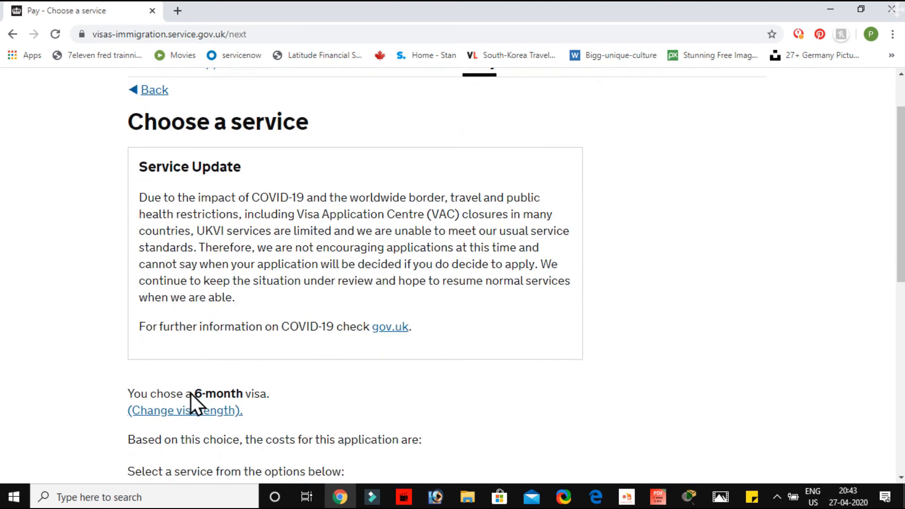
{"action": "scroll", "coordinate": [190, 393], "scroll_direction": "up", "scroll_amount": 1}
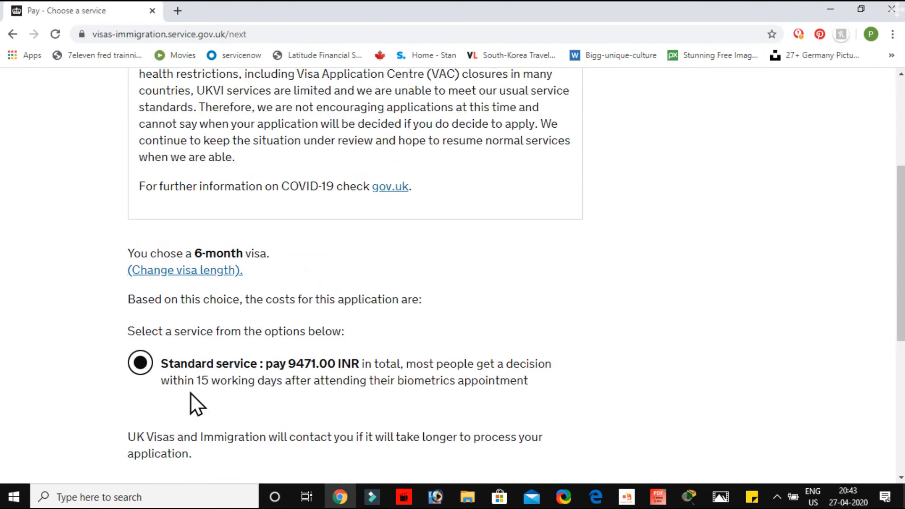
{"action": "scroll", "coordinate": [190, 393], "scroll_direction": "down", "scroll_amount": 2}
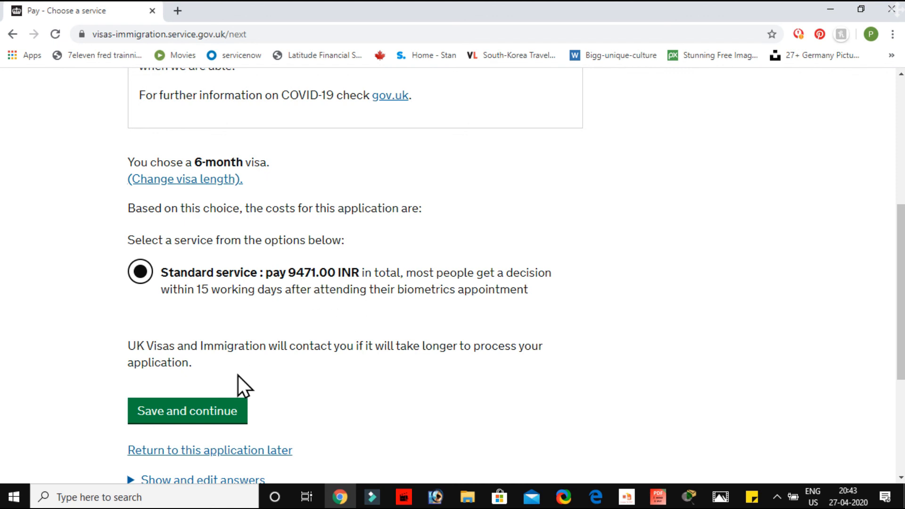
{"action": "left_click", "coordinate": [194, 411]}
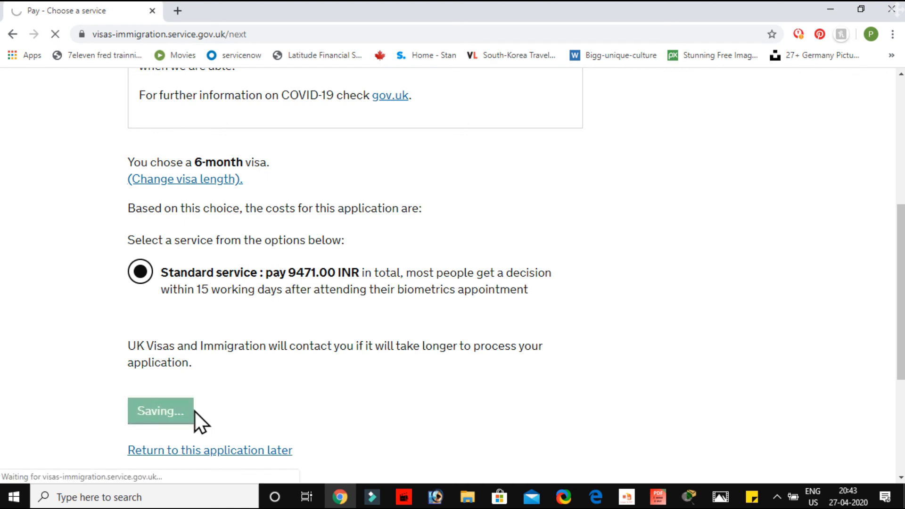
Choose New Delhi as the centre for the biometrics appointment and save the page
{"action": "scroll", "coordinate": [195, 411], "scroll_direction": "down", "scroll_amount": 5}
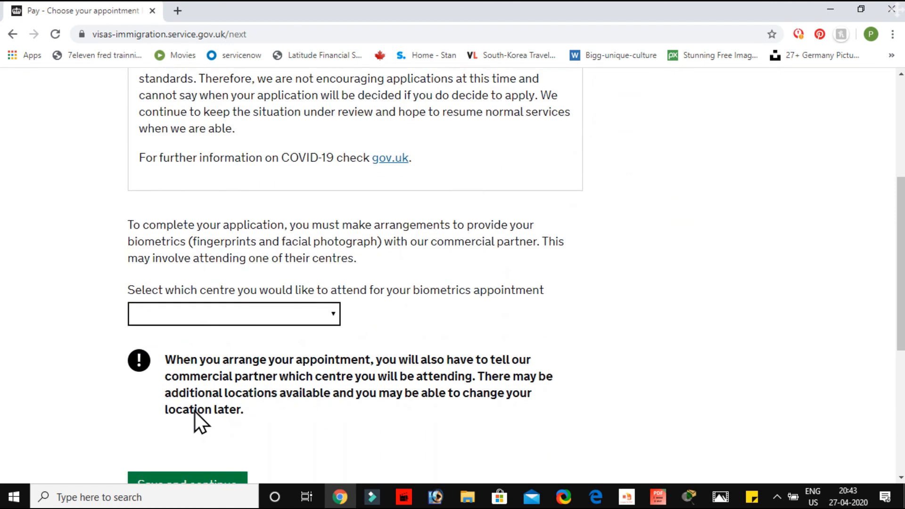
{"action": "scroll", "coordinate": [194, 411], "scroll_direction": "down", "scroll_amount": 1}
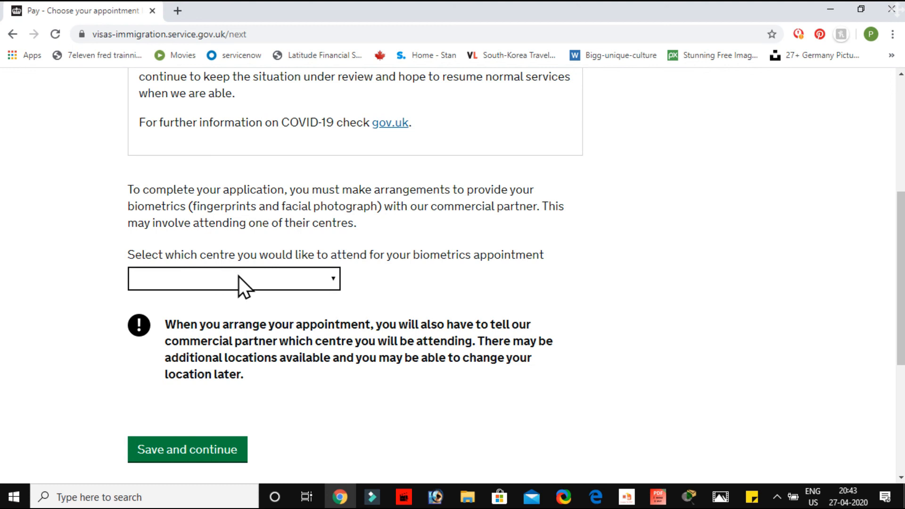
{"action": "left_click", "coordinate": [323, 282]}
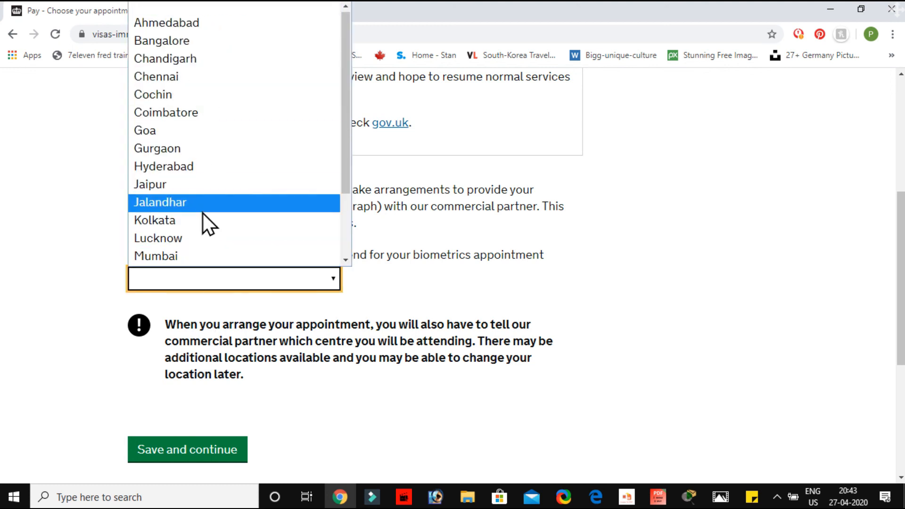
{"action": "key", "text": "n"}
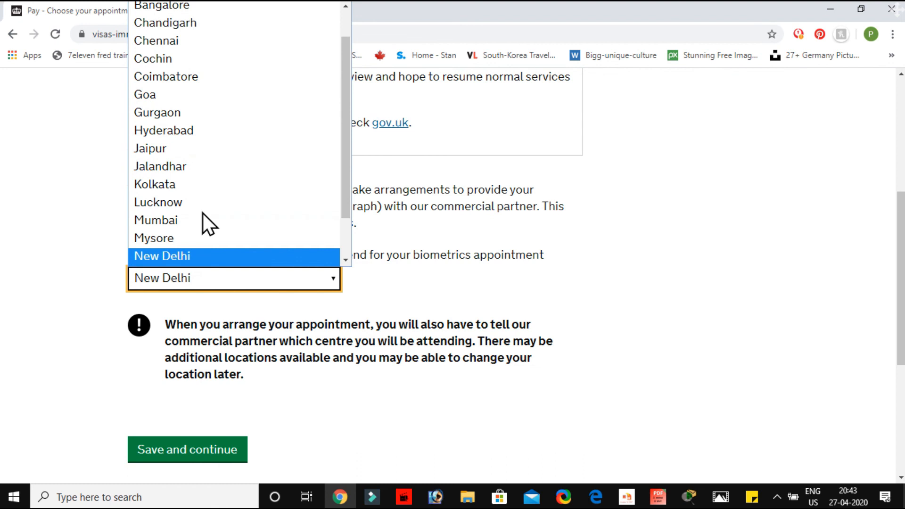
{"action": "left_click", "coordinate": [196, 256]}
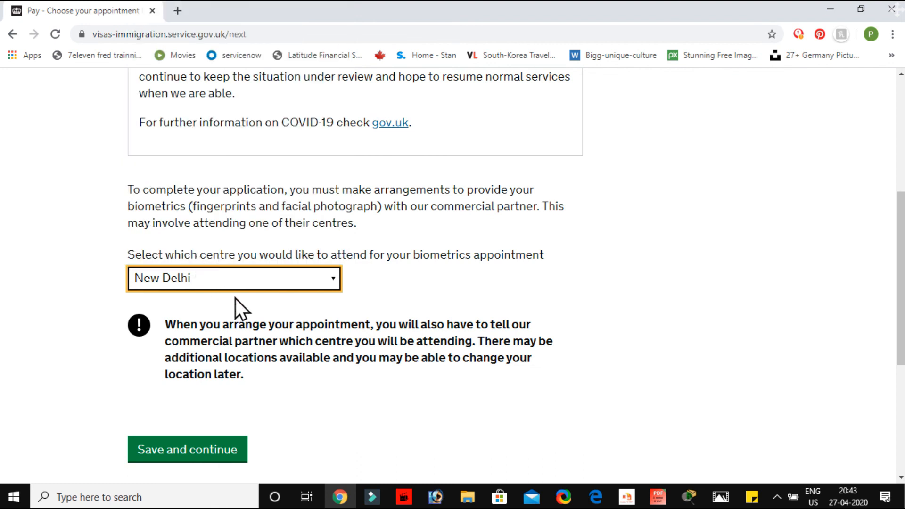
{"action": "scroll", "coordinate": [242, 426], "scroll_direction": "down", "scroll_amount": 2}
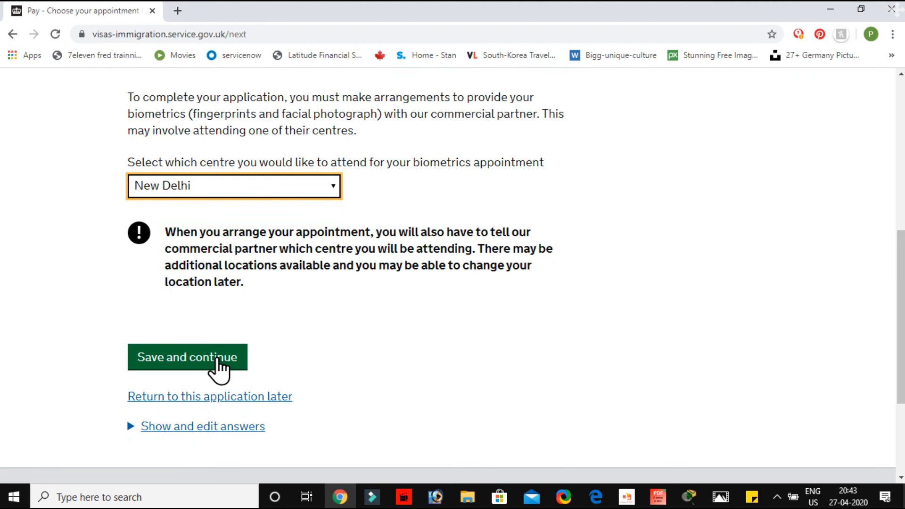
{"action": "left_click", "coordinate": [218, 360]}
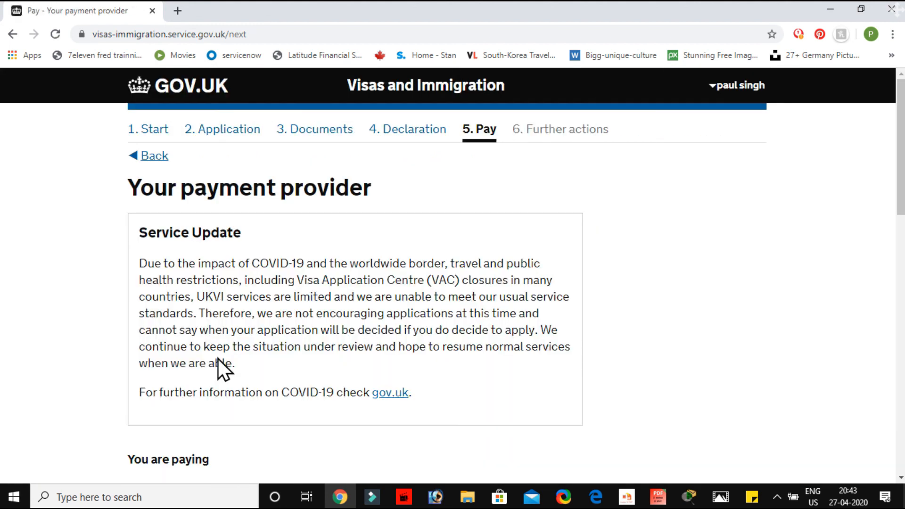
Choose Visa as the card provider for the visa fee and continue to the Worldpay payment page
{"action": "scroll", "coordinate": [373, 405], "scroll_direction": "down", "scroll_amount": 2}
{"action": "scroll", "coordinate": [373, 405], "scroll_direction": "up", "scroll_amount": 1}
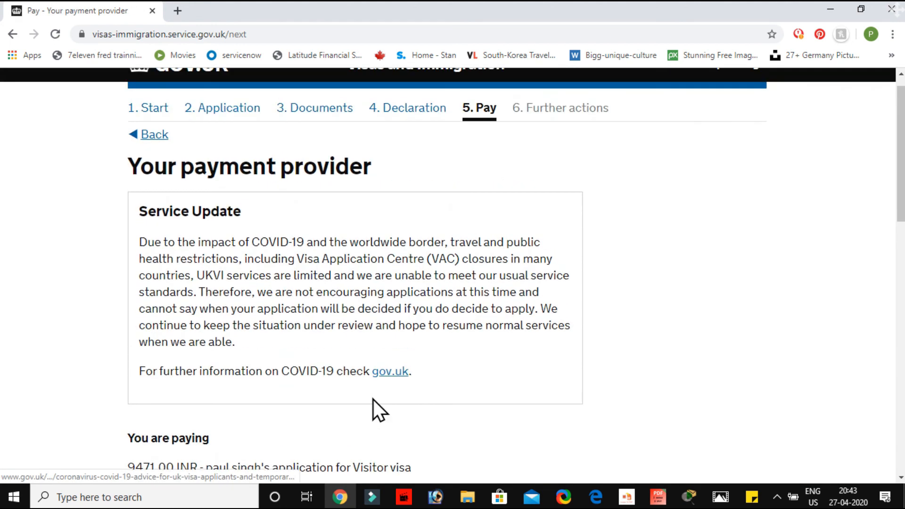
{"action": "scroll", "coordinate": [373, 400], "scroll_direction": "down", "scroll_amount": 7}
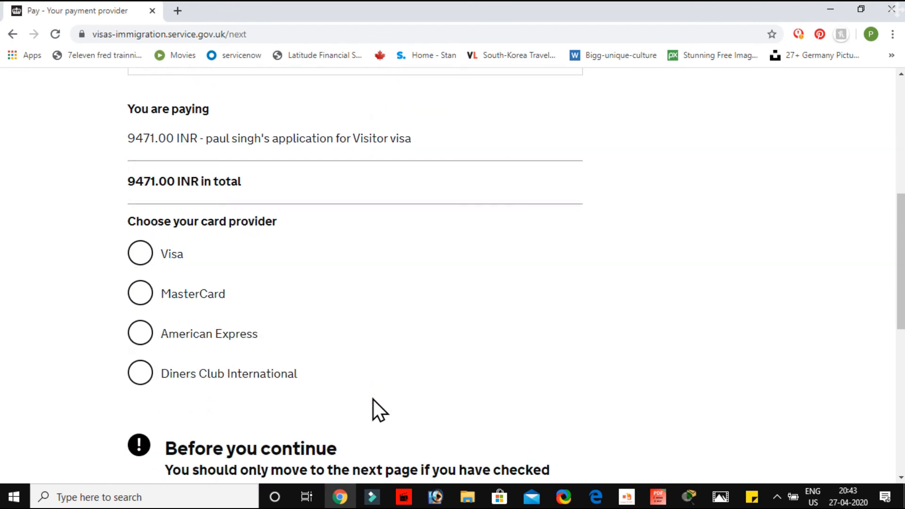
{"action": "scroll", "coordinate": [231, 367], "scroll_direction": "down", "scroll_amount": 2}
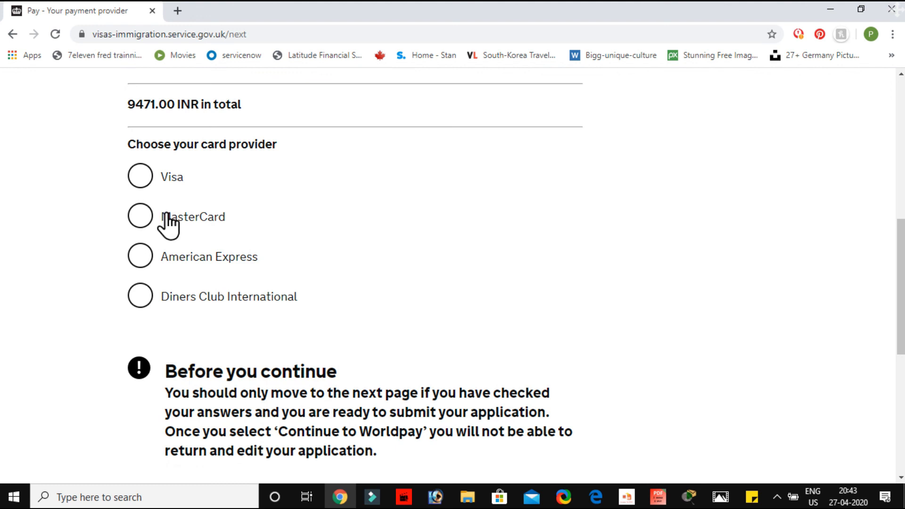
{"action": "left_click", "coordinate": [134, 177]}
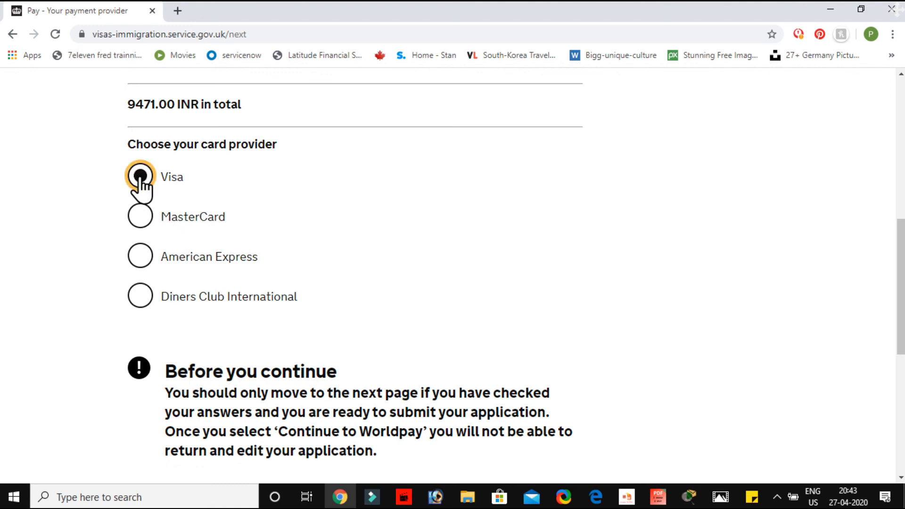
{"action": "scroll", "coordinate": [302, 254], "scroll_direction": "down", "scroll_amount": 5}
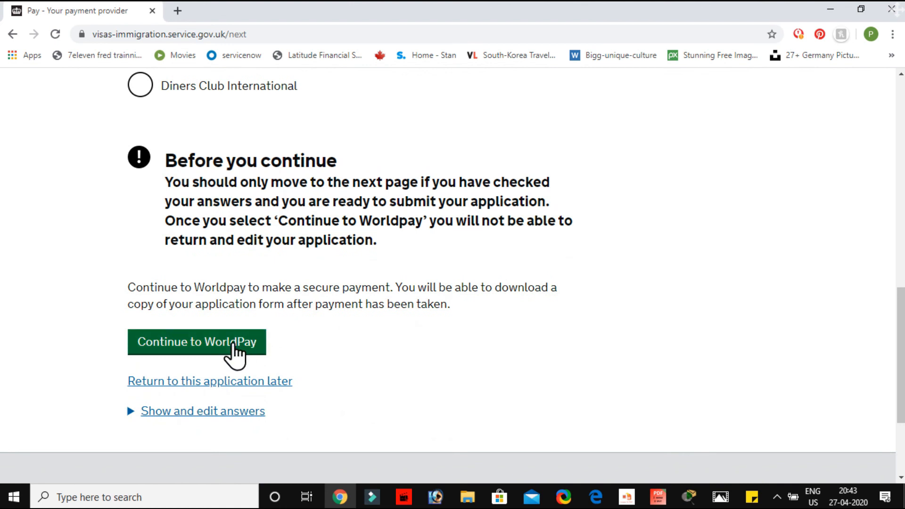
{"action": "left_click", "coordinate": [229, 357]}
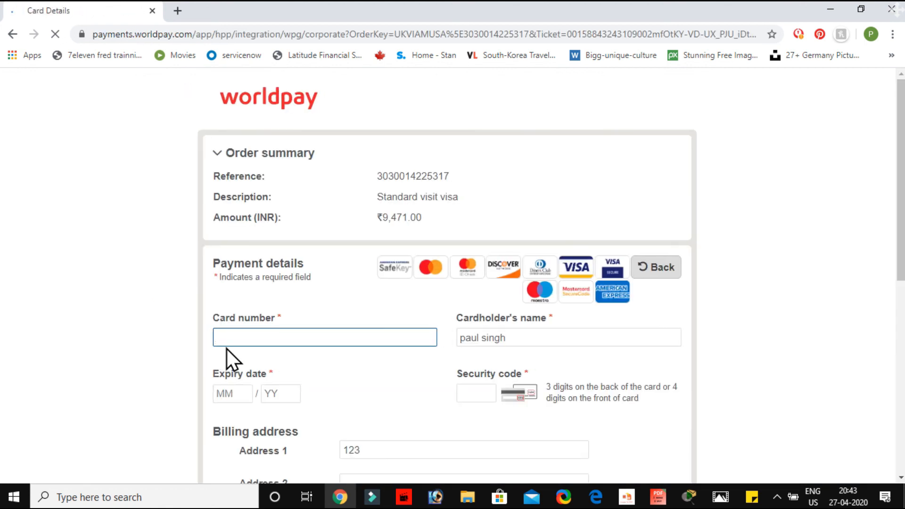
Review the Worldpay order summary and payment details form, then go back to the visa application without paying
{"action": "scroll", "coordinate": [227, 348], "scroll_direction": "down", "scroll_amount": 2}
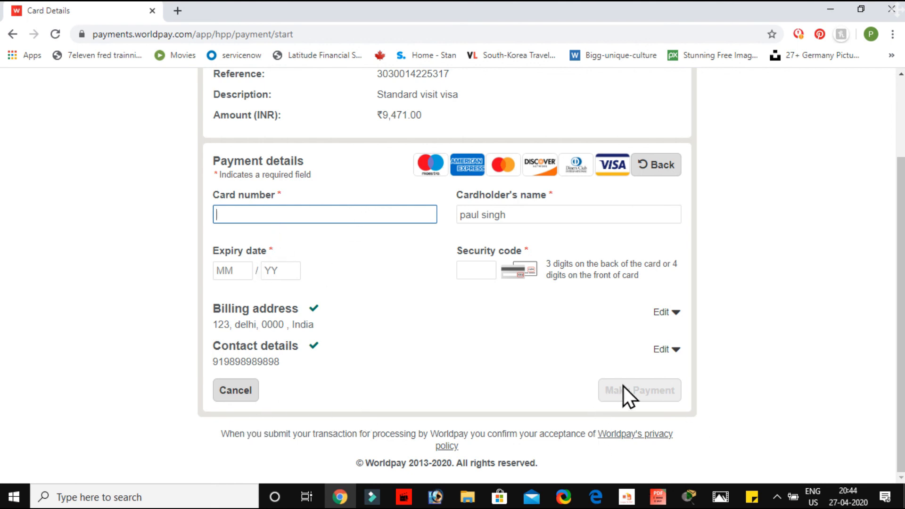
{"action": "scroll", "coordinate": [429, 248], "scroll_direction": "up", "scroll_amount": 2}
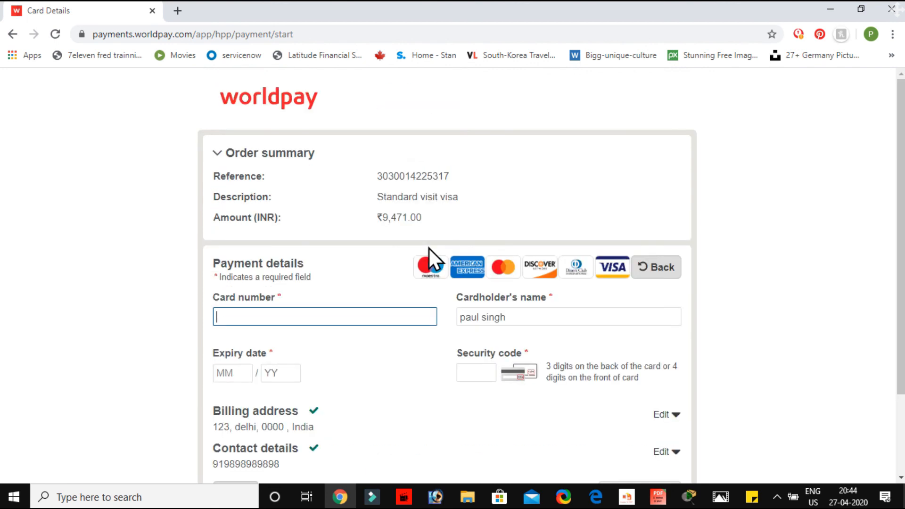
{"action": "left_click", "coordinate": [13, 34]}
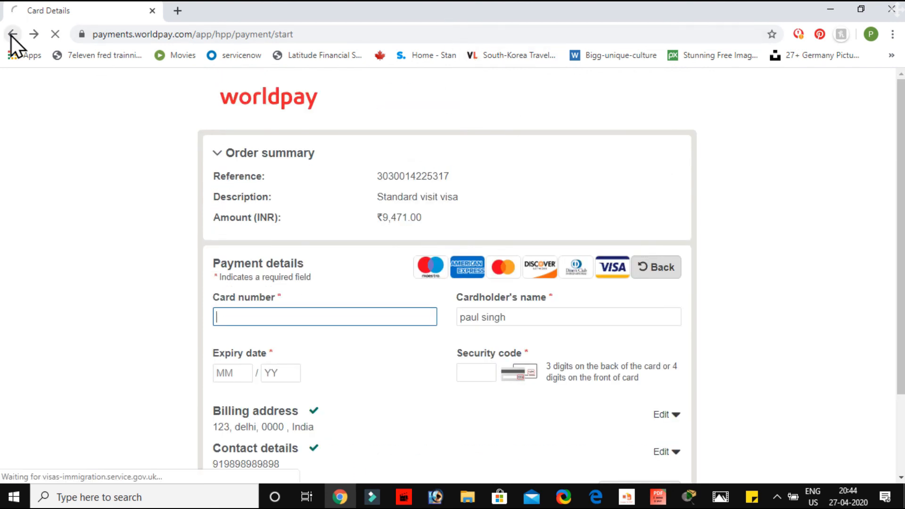